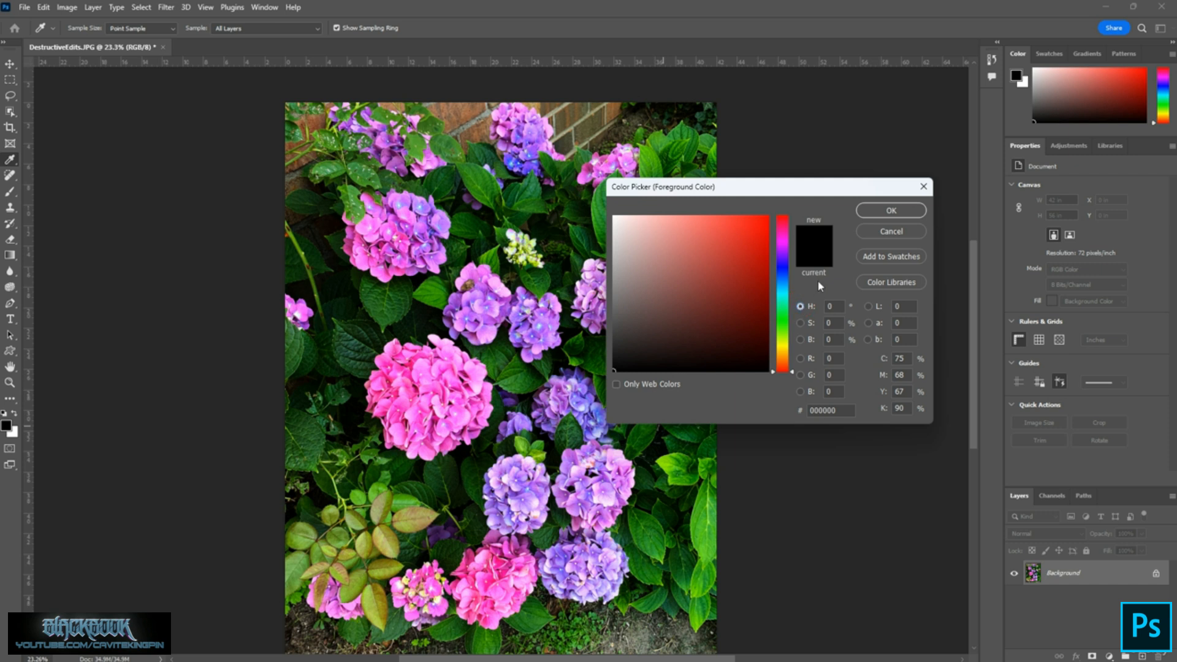
# Dismiss the foreground color picker and inspect the document's available color modes and its channels.
pyautogui.click(873, 234)
pyautogui.press('z')
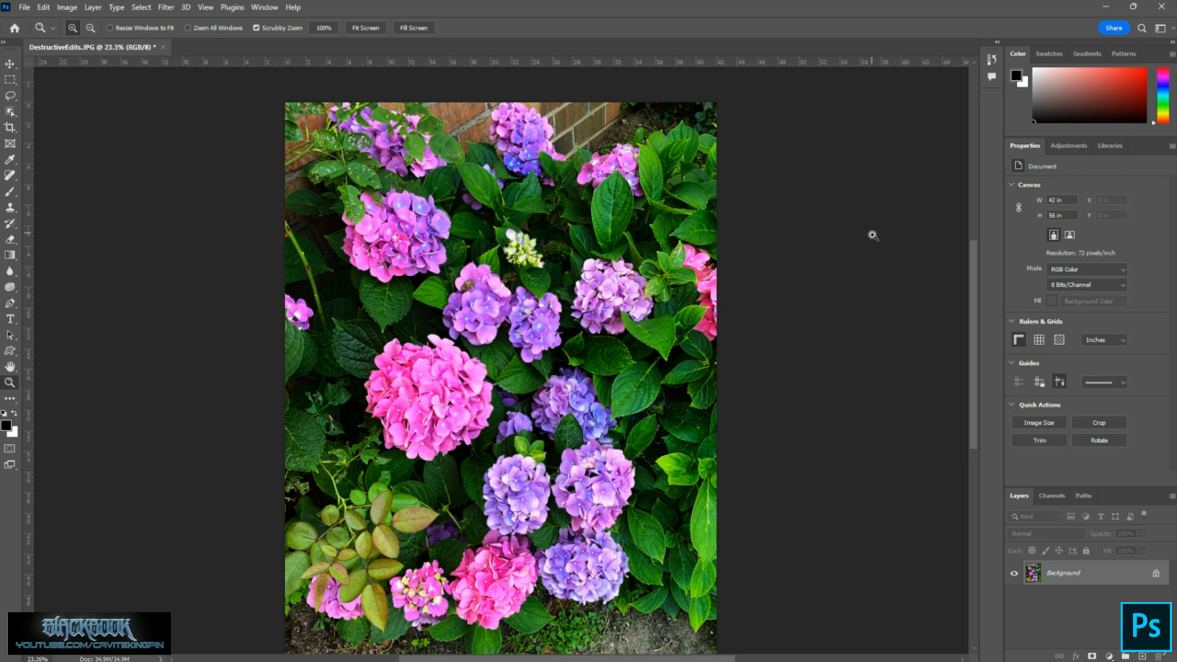
pyautogui.click(1114, 269)
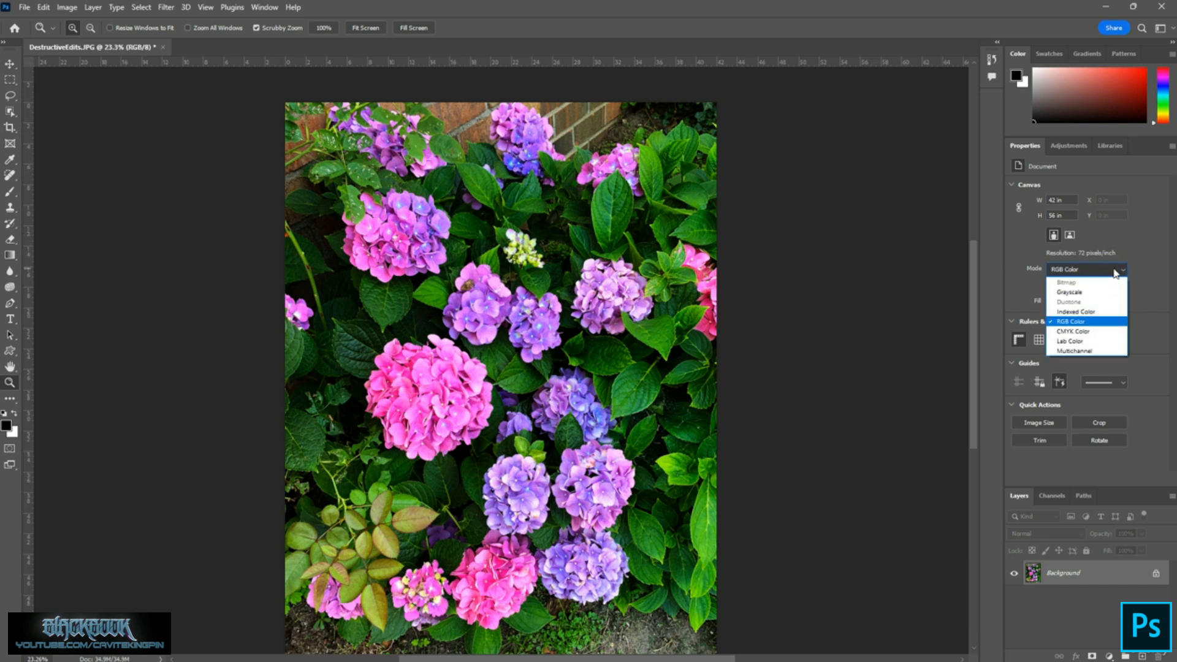
pyautogui.click(1020, 264)
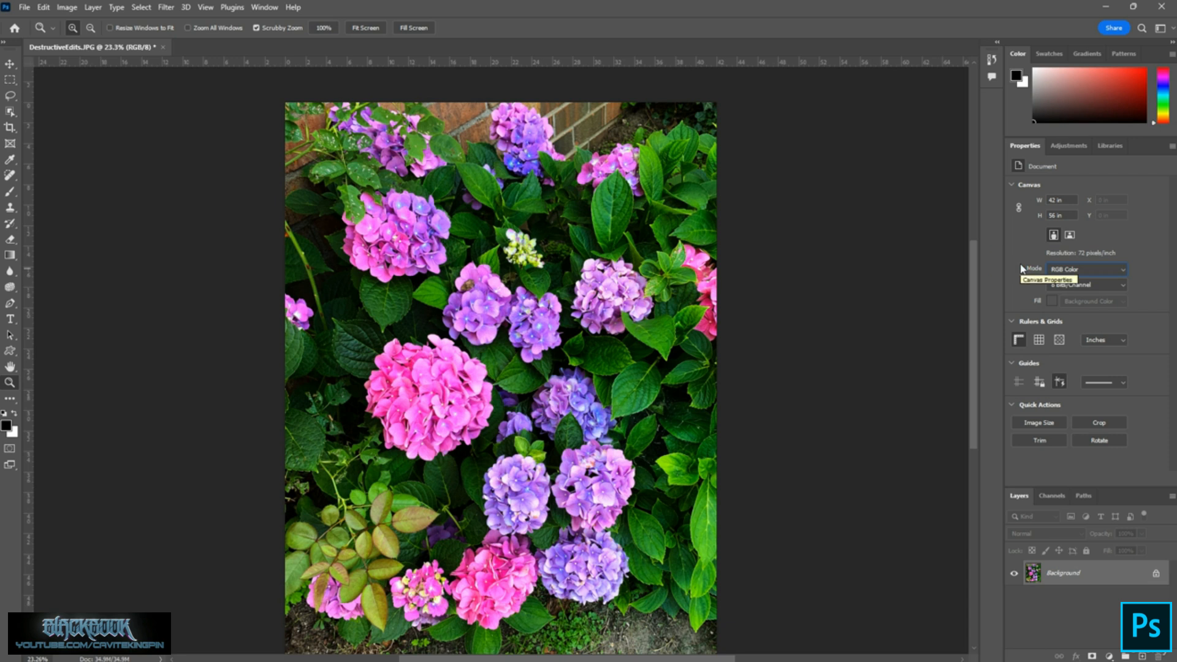
pyautogui.click(1051, 496)
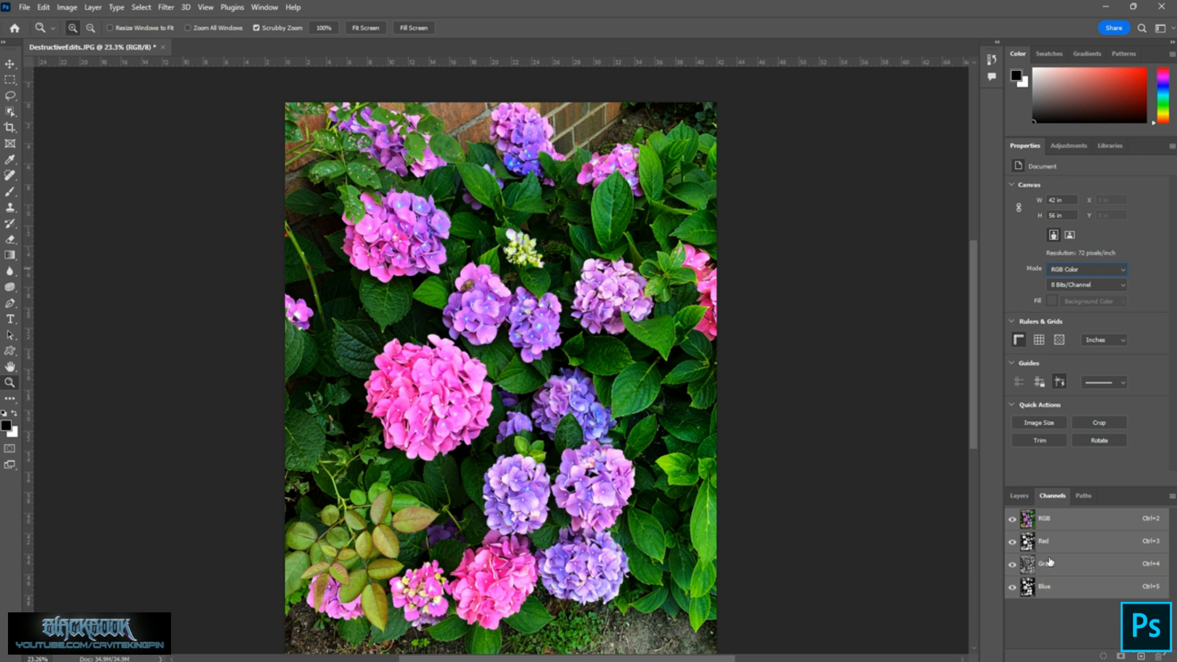
# Convert the hydrangea photo's color mode from RGB to CMYK Color and accept the conversion.
pyautogui.click(1062, 270)
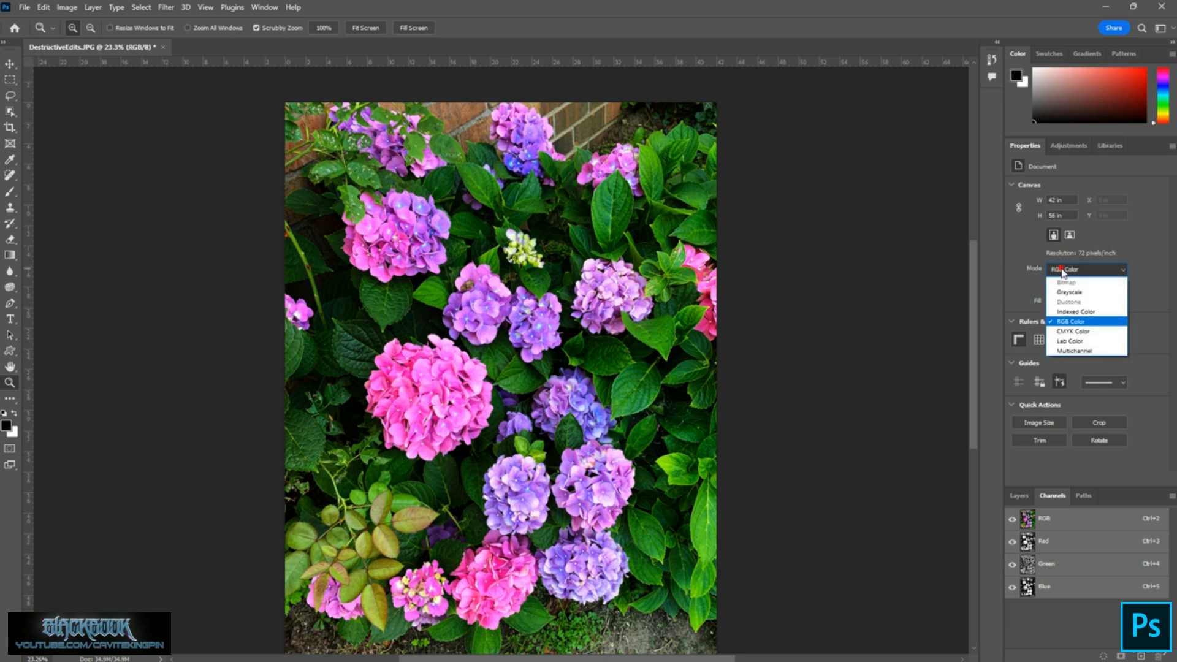
pyautogui.click(1069, 330)
pyautogui.click(578, 268)
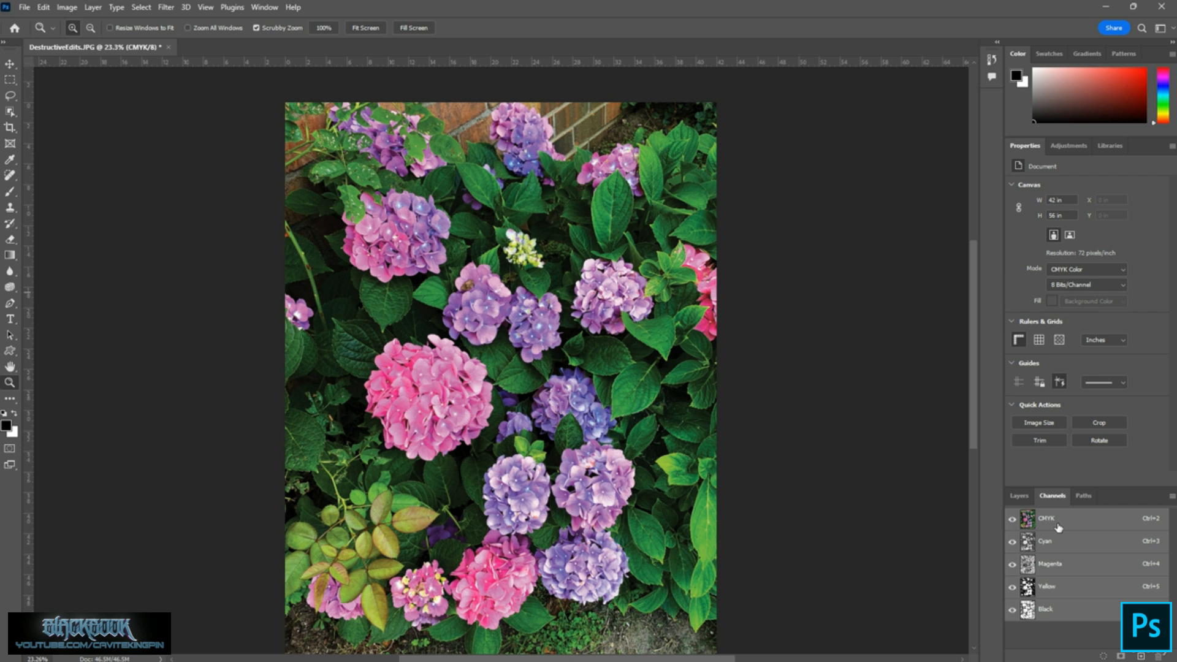
# Close DestructiveEdits.JPG without saving its changes and reopen it from the recent files.
pyautogui.click(167, 47)
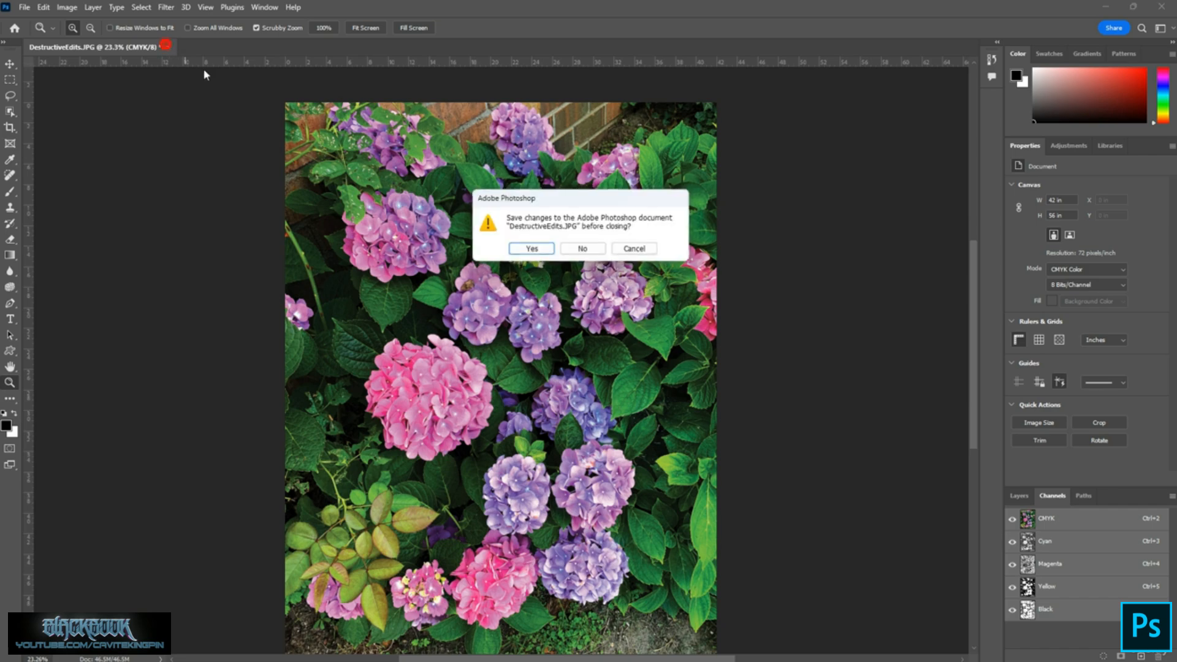
pyautogui.click(583, 248)
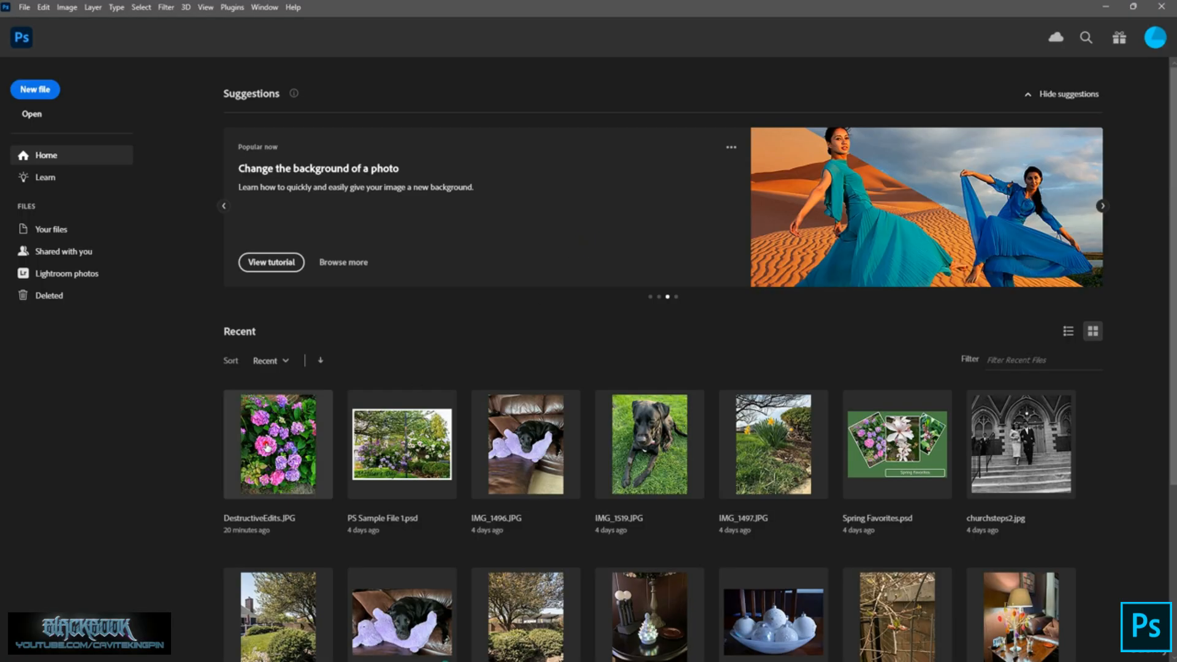
pyautogui.click(267, 441)
# Detach the Color panel, enlarge it over the canvas, and fit the photo to the screen.
pyautogui.moveTo(1018, 53); pyautogui.dragTo(123, 158)
pyautogui.moveTo(241, 233); pyautogui.dragTo(554, 570)
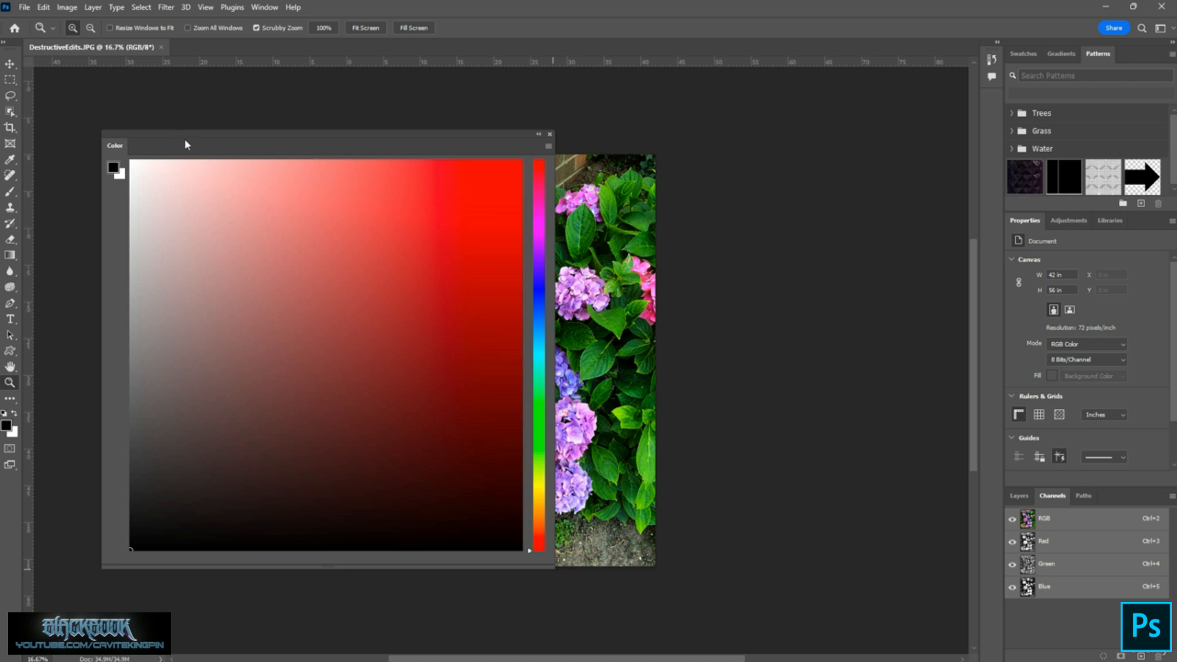
pyautogui.moveTo(185, 136); pyautogui.dragTo(128, 81)
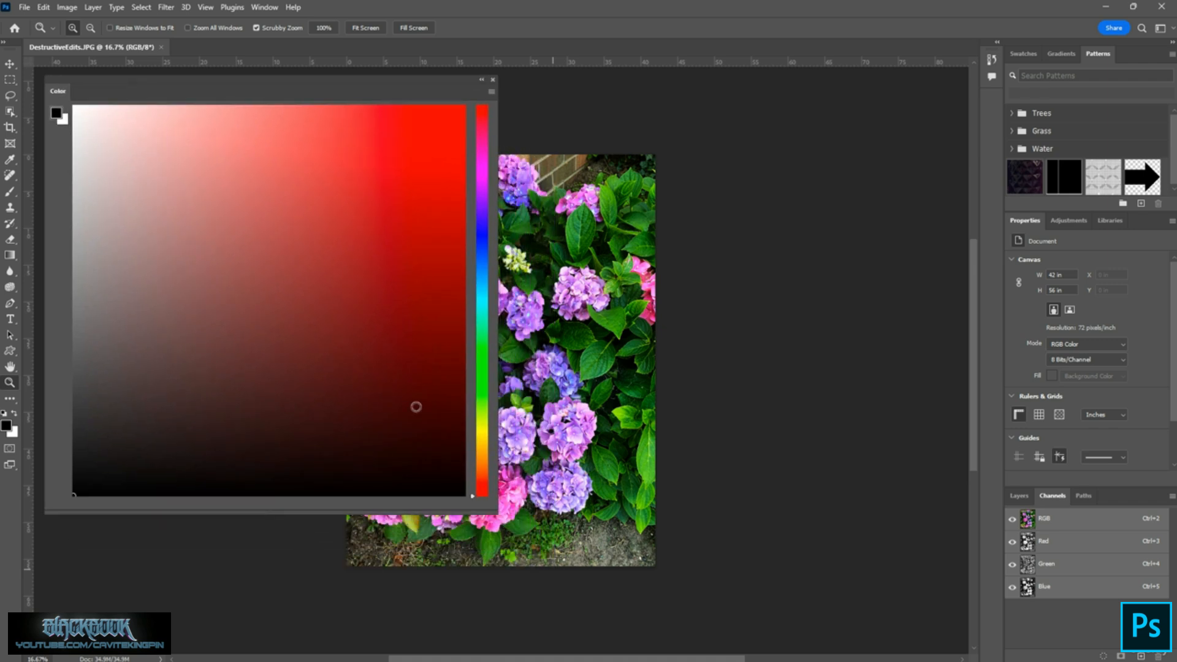
pyautogui.click(774, 471)
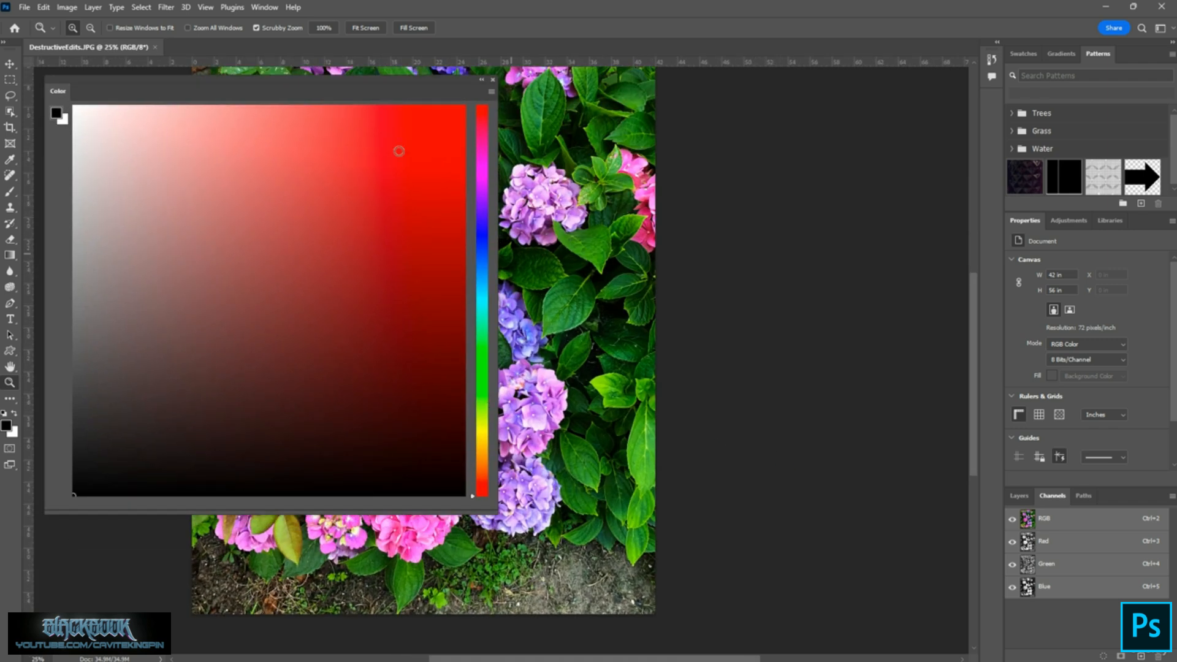
pyautogui.click(367, 28)
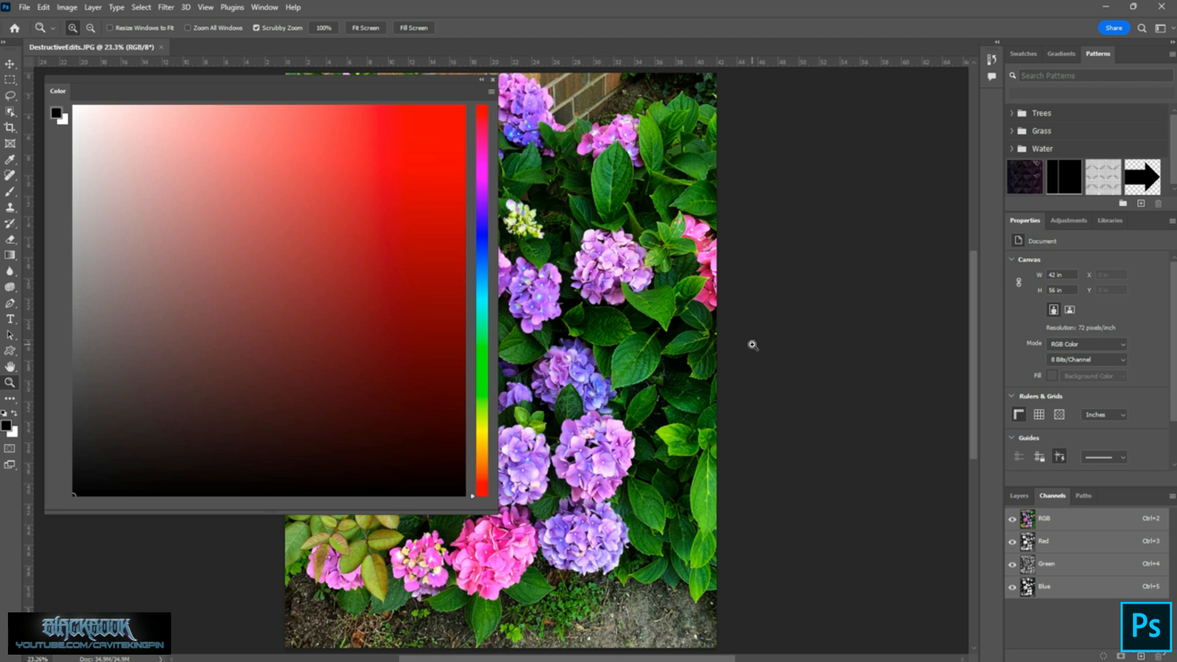
# Set the Color panel to show RGB Sliders with the RGB Spectrum.
pyautogui.click(491, 92)
pyautogui.click(521, 142)
pyautogui.click(491, 91)
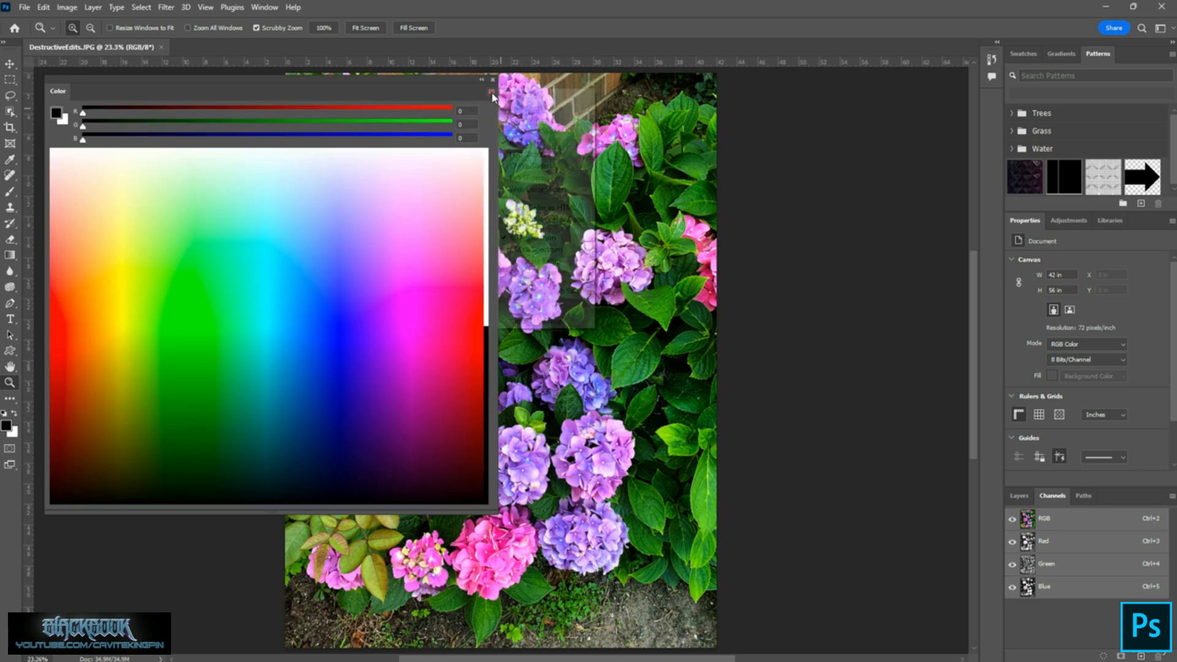
pyautogui.click(538, 236)
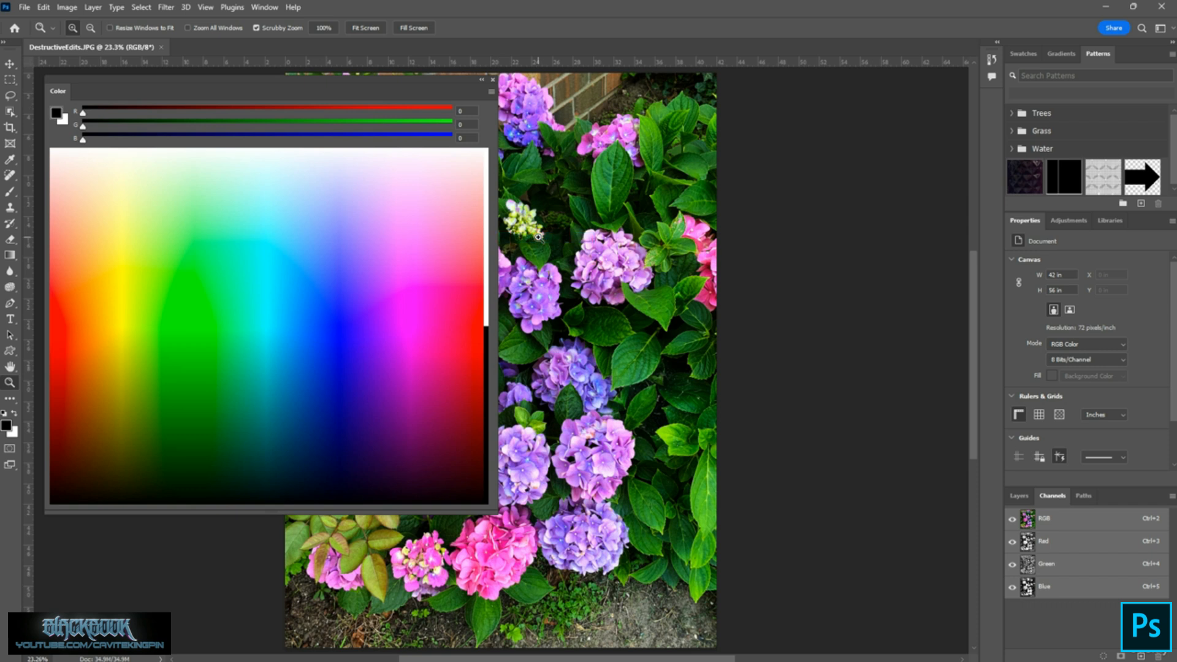
# Sample a near-white and finally a blue of R 52, G 49, B 255 as foreground color from the RGB spectrum.
pyautogui.click(153, 283)
pyautogui.moveTo(152, 283); pyautogui.dragTo(54, 145)
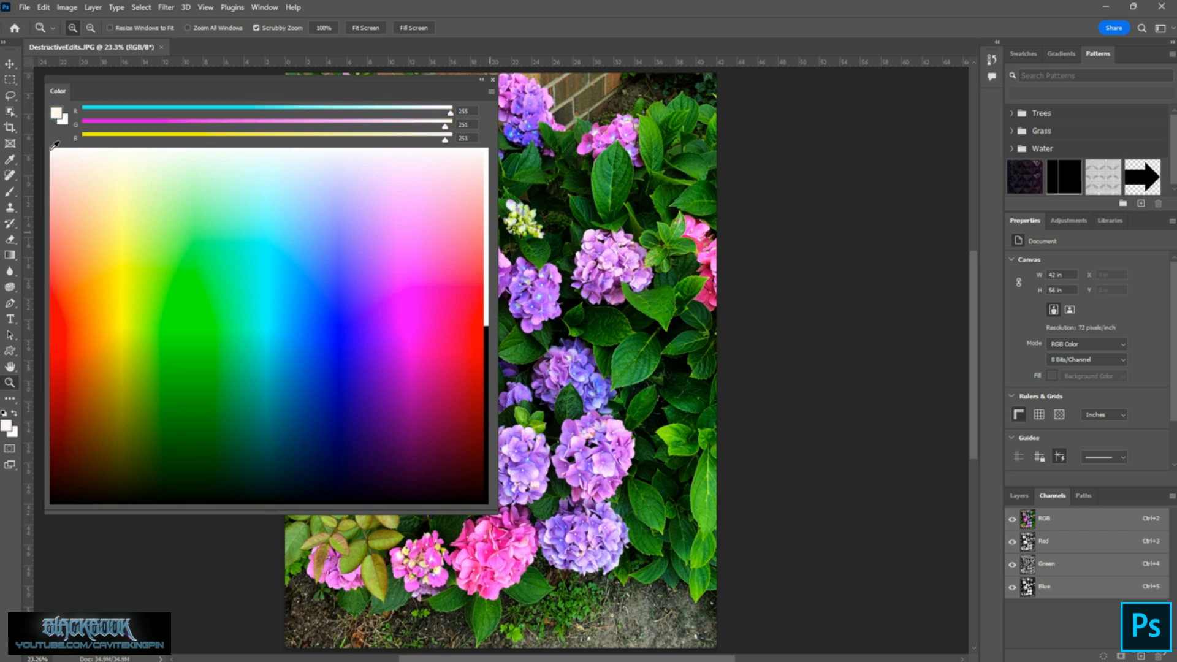
pyautogui.moveTo(54, 145); pyautogui.dragTo(345, 287)
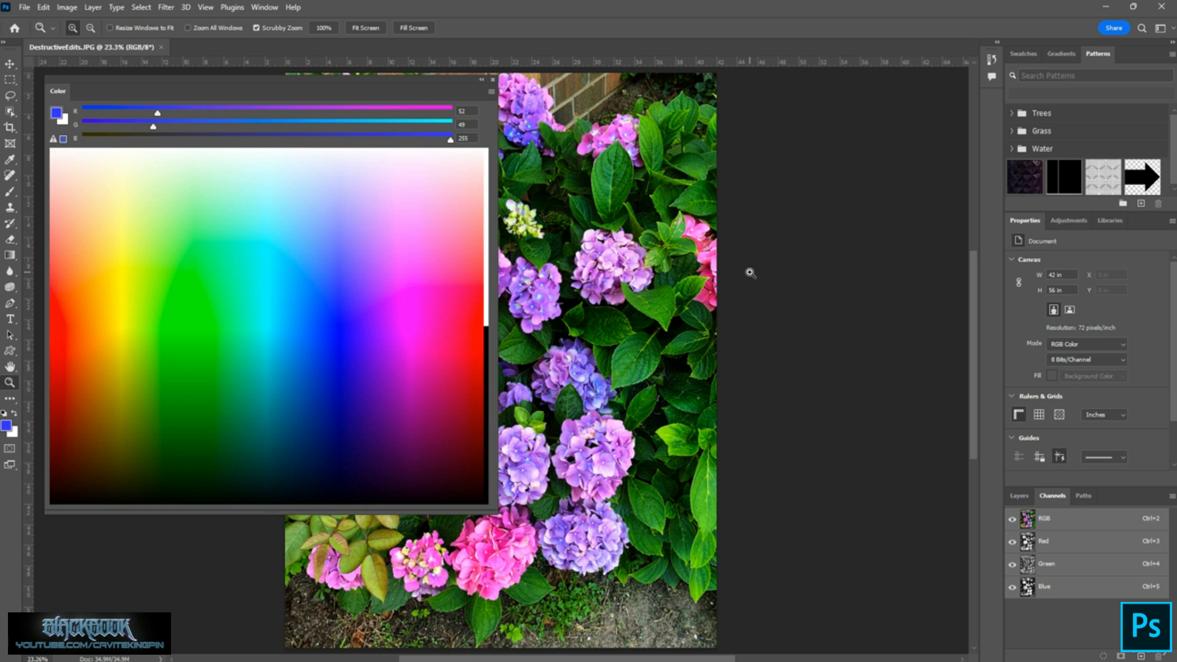
# Switch the Color panel to CMYK Spectrum and CMYK Sliders, and sample a green and finally a near-black of C 77, M 78, Y 59, K 79.
pyautogui.click(492, 92)
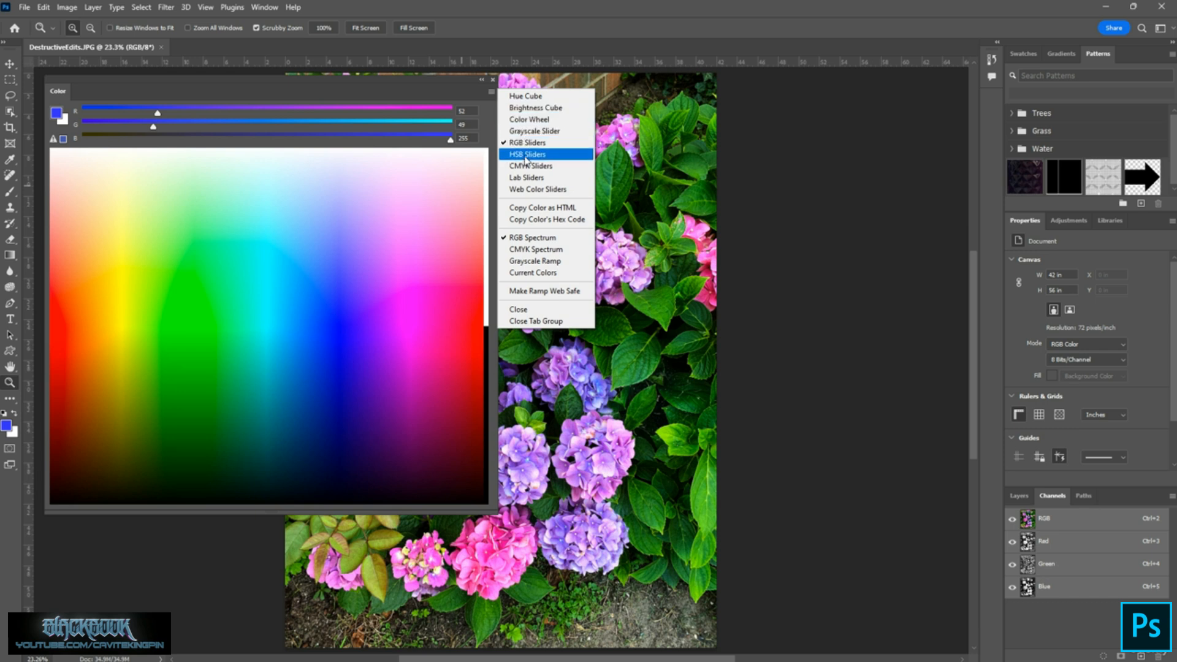
pyautogui.click(520, 249)
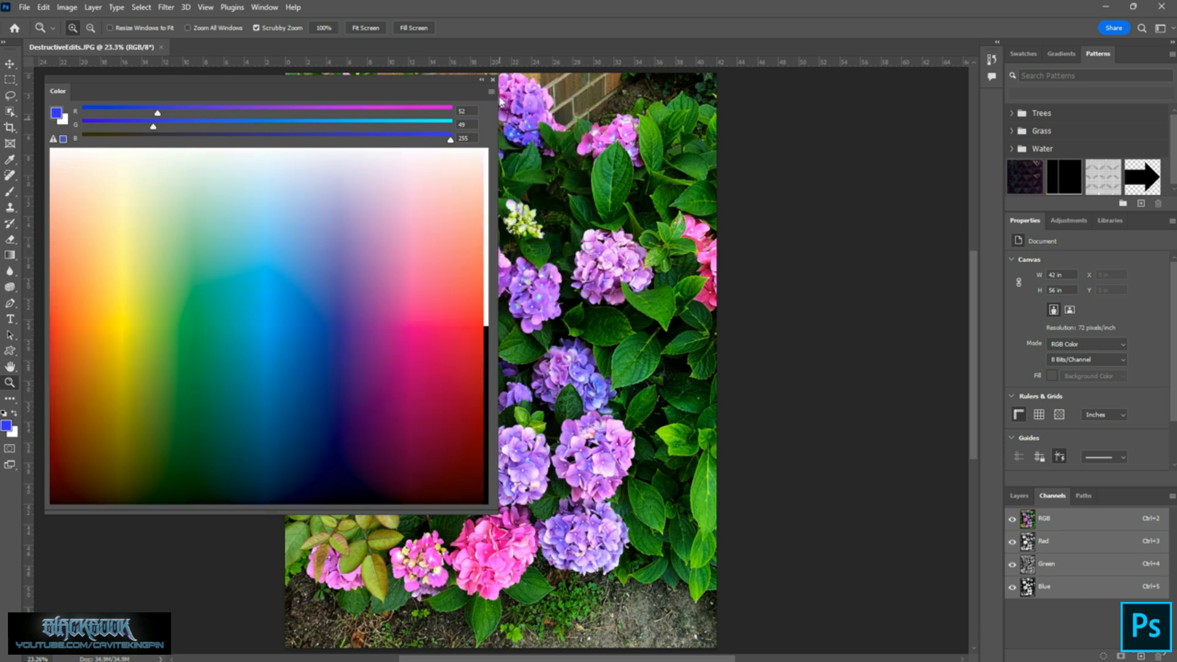
pyautogui.click(491, 92)
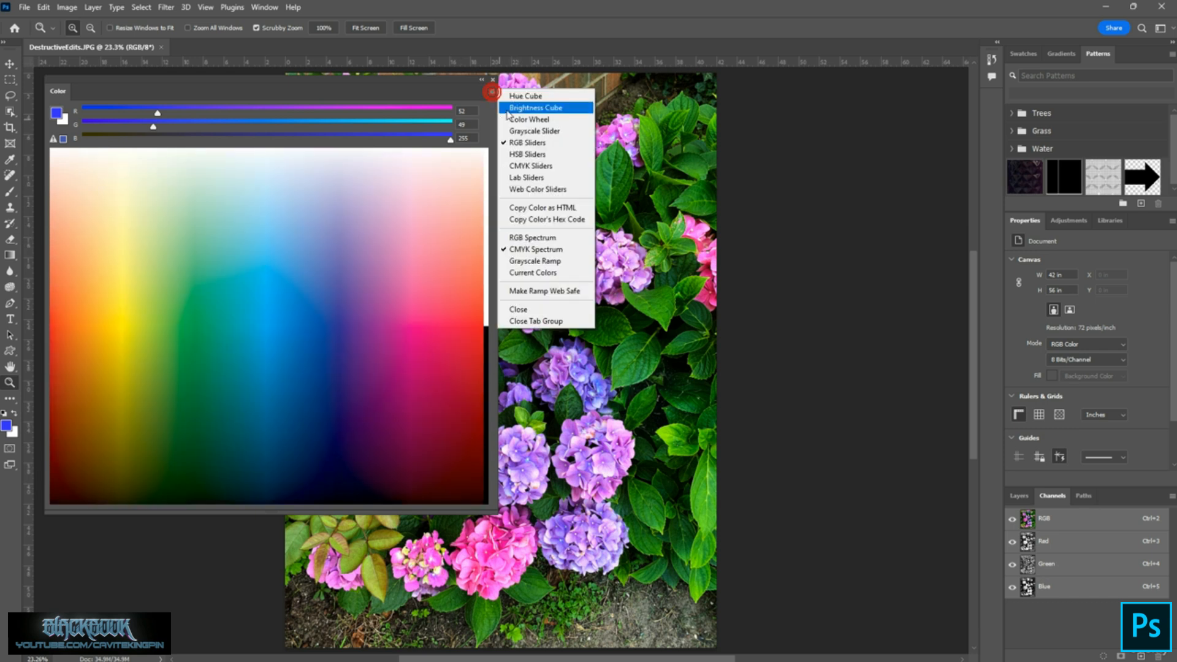
pyautogui.click(519, 165)
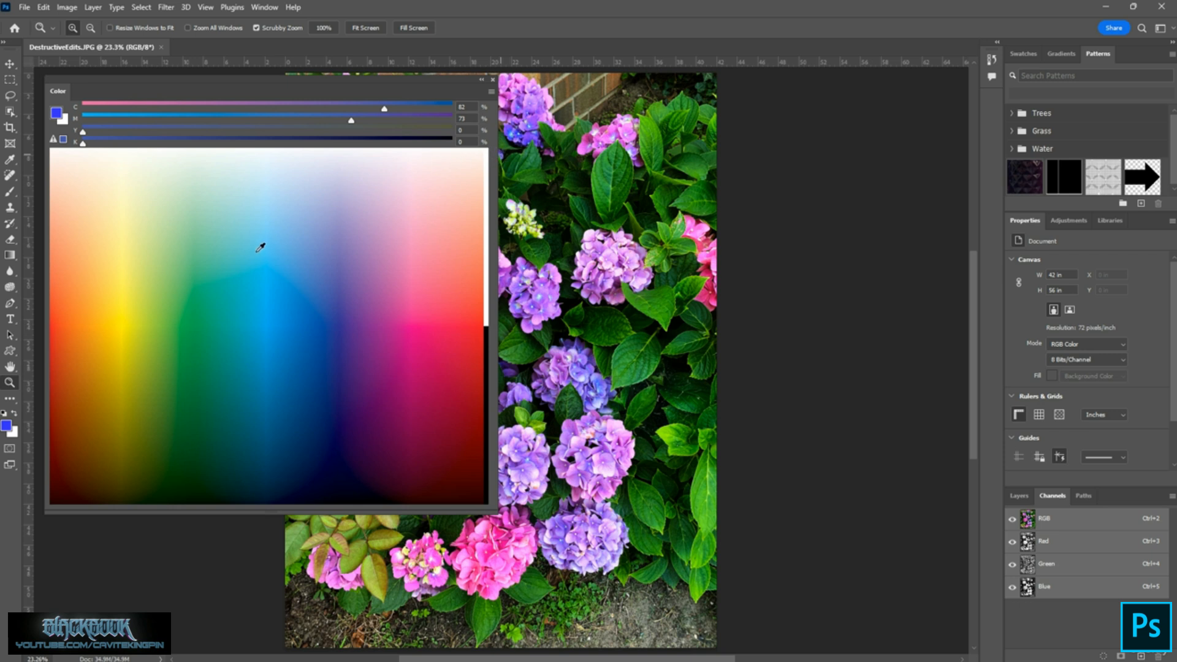
pyautogui.moveTo(258, 248); pyautogui.dragTo(210, 296)
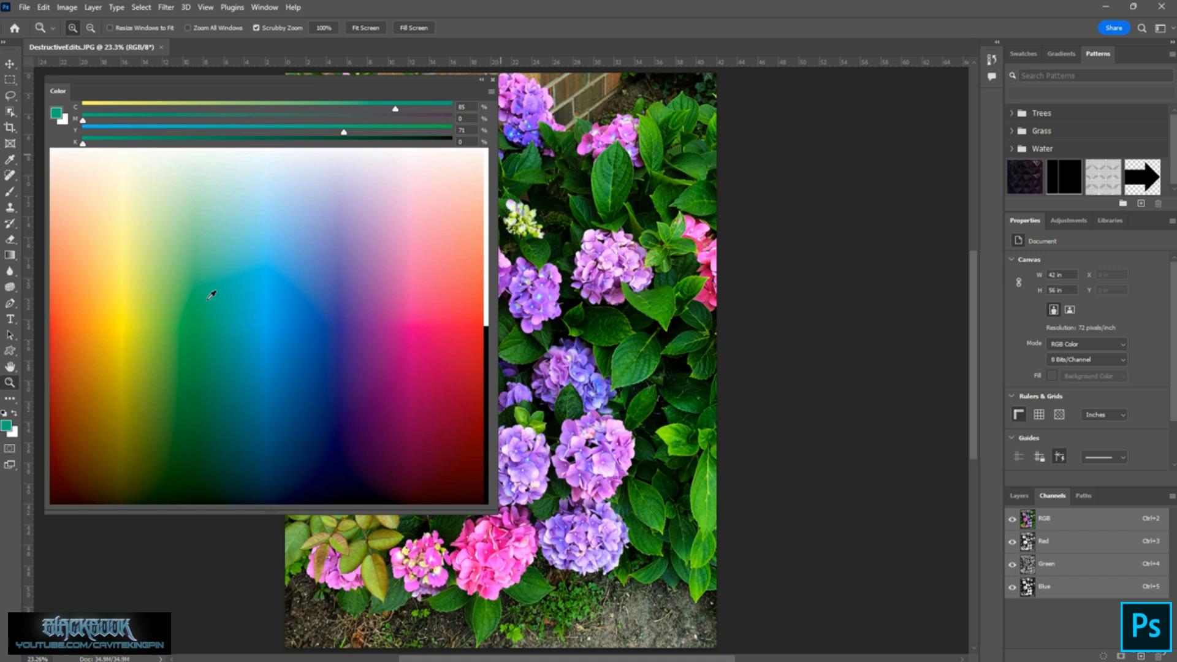
pyautogui.moveTo(211, 295); pyautogui.dragTo(358, 498)
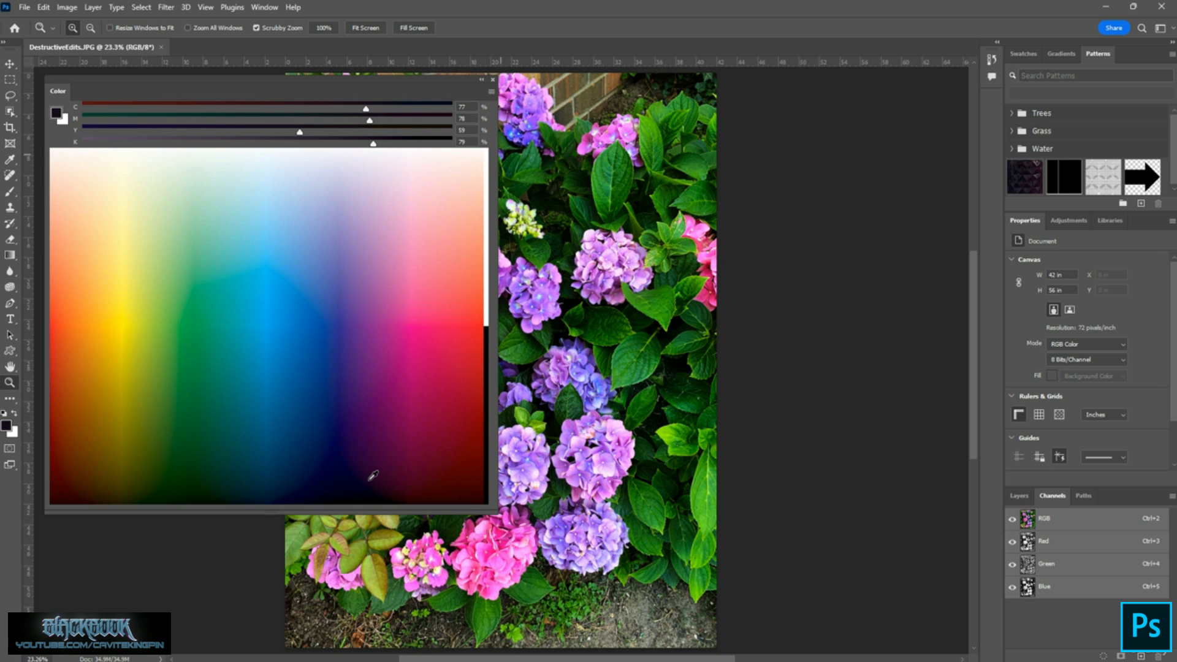
pyautogui.click(1080, 344)
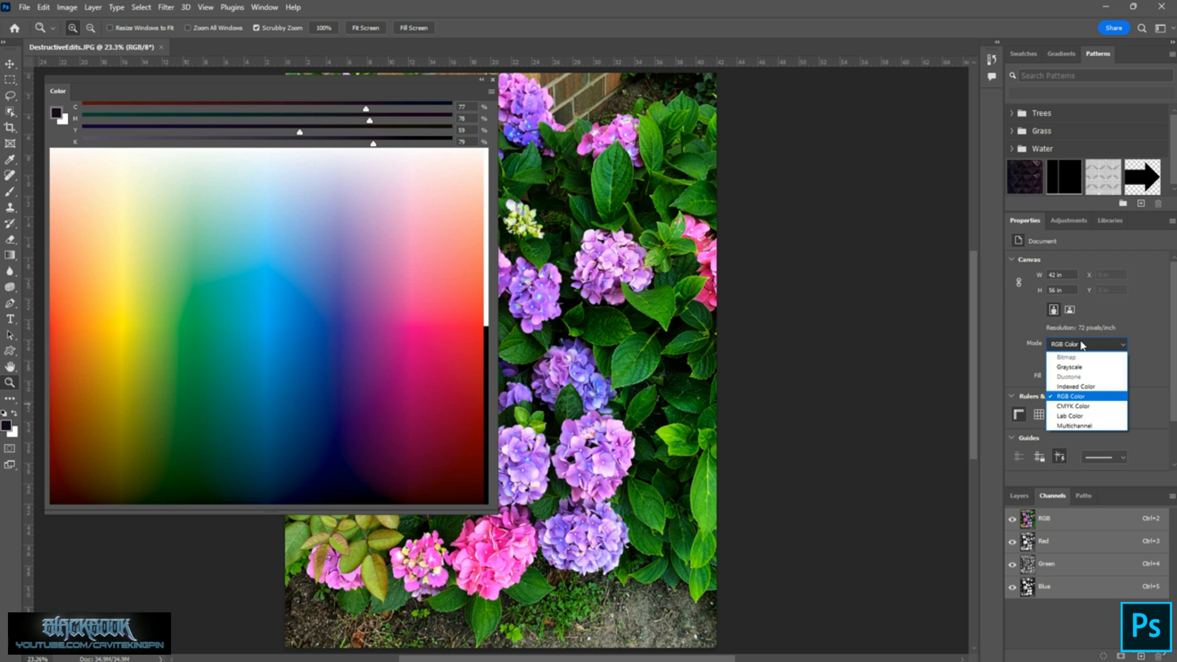
pyautogui.click(1018, 350)
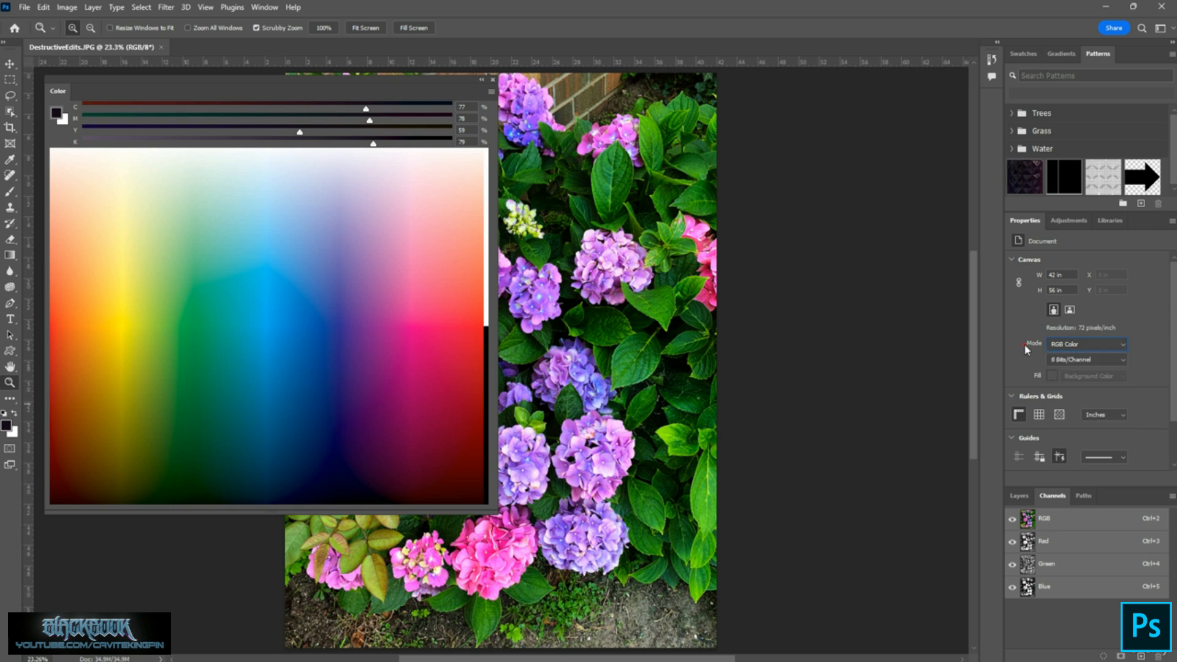
# Set the Color panel to RGB Spectrum with Lab Sliders and sample a near-white of L 97, a 5, b 2.
pyautogui.click(493, 91)
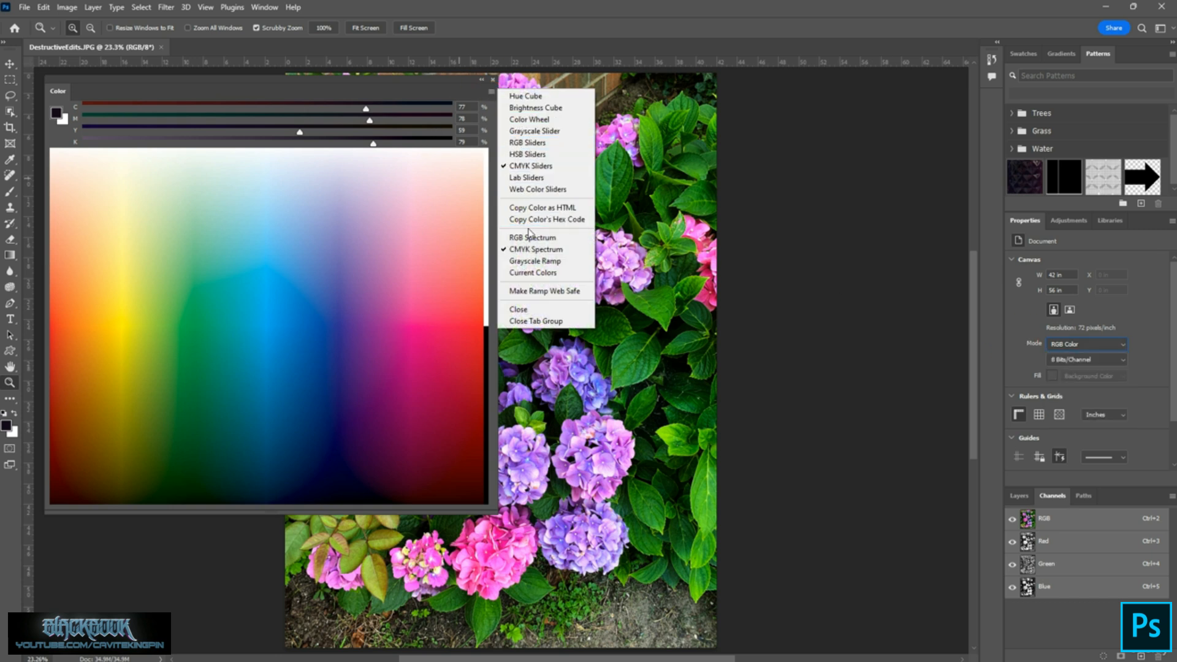
pyautogui.click(528, 239)
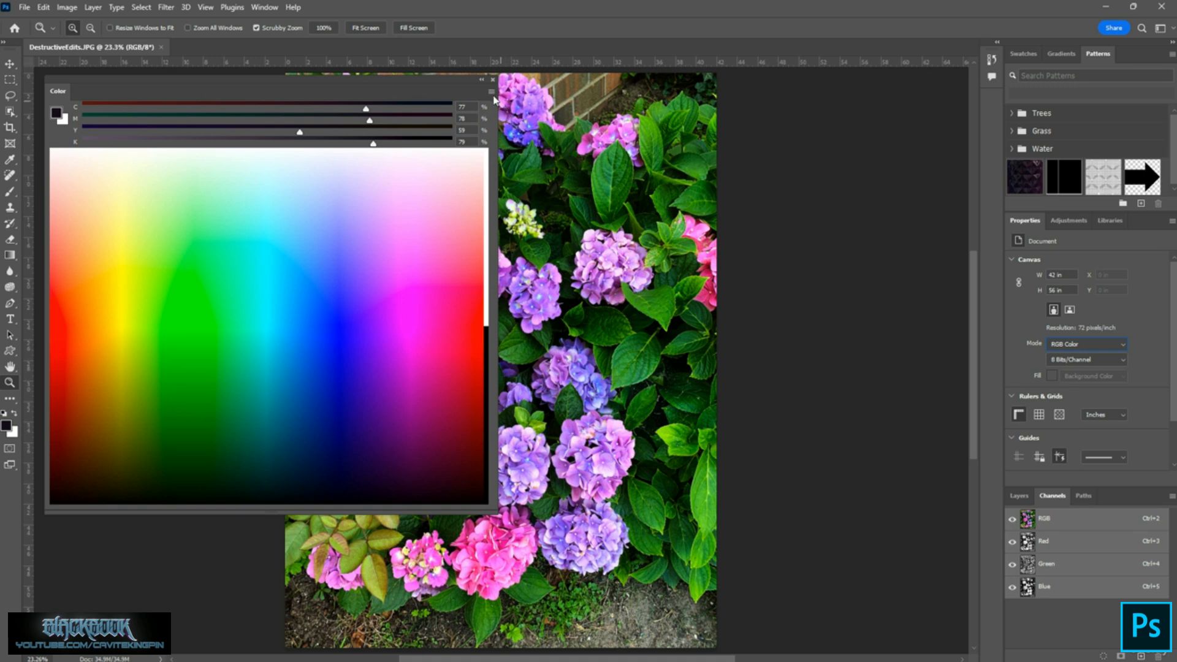
pyautogui.click(491, 91)
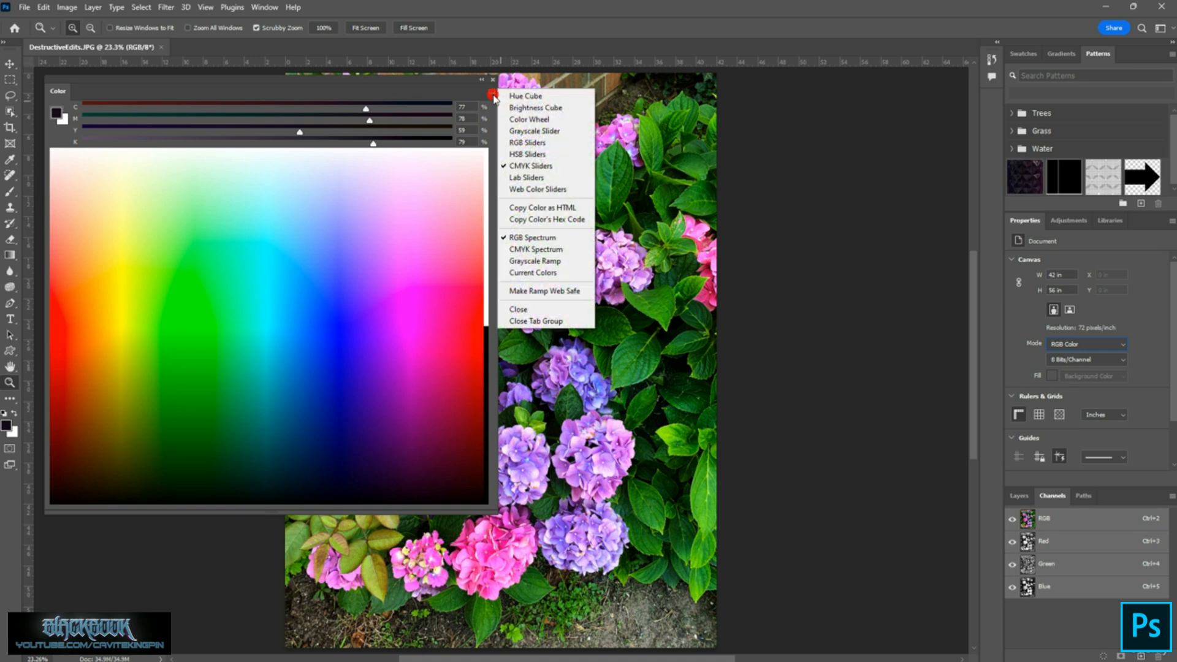
pyautogui.click(519, 177)
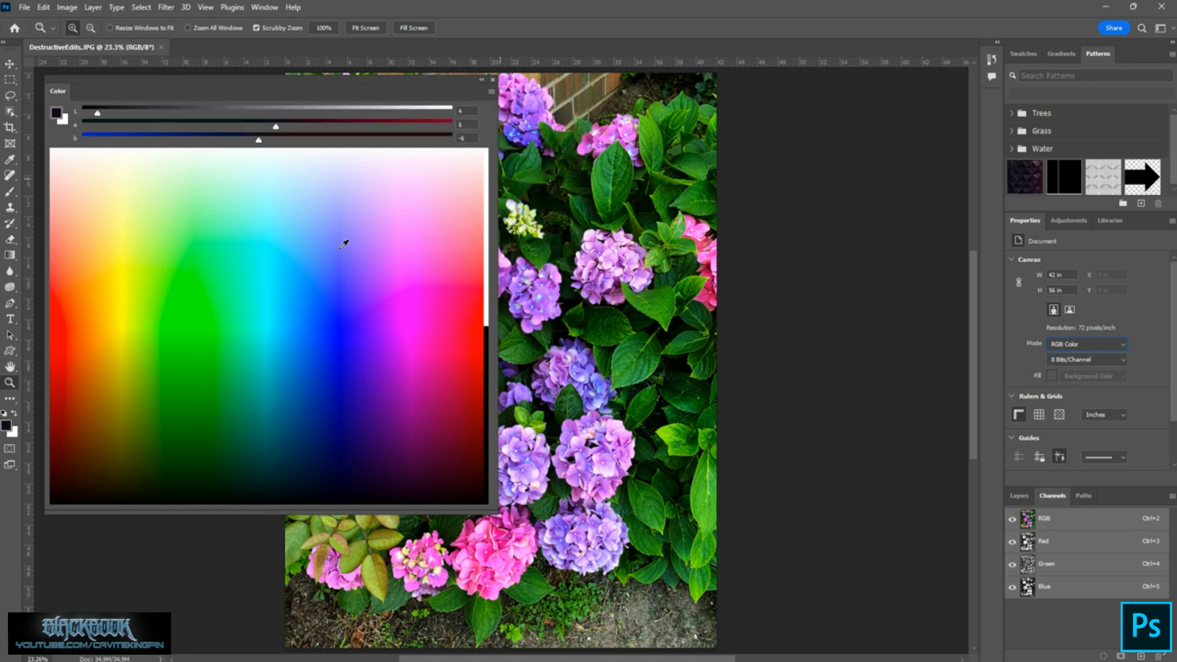
pyautogui.moveTo(337, 248); pyautogui.dragTo(58, 150)
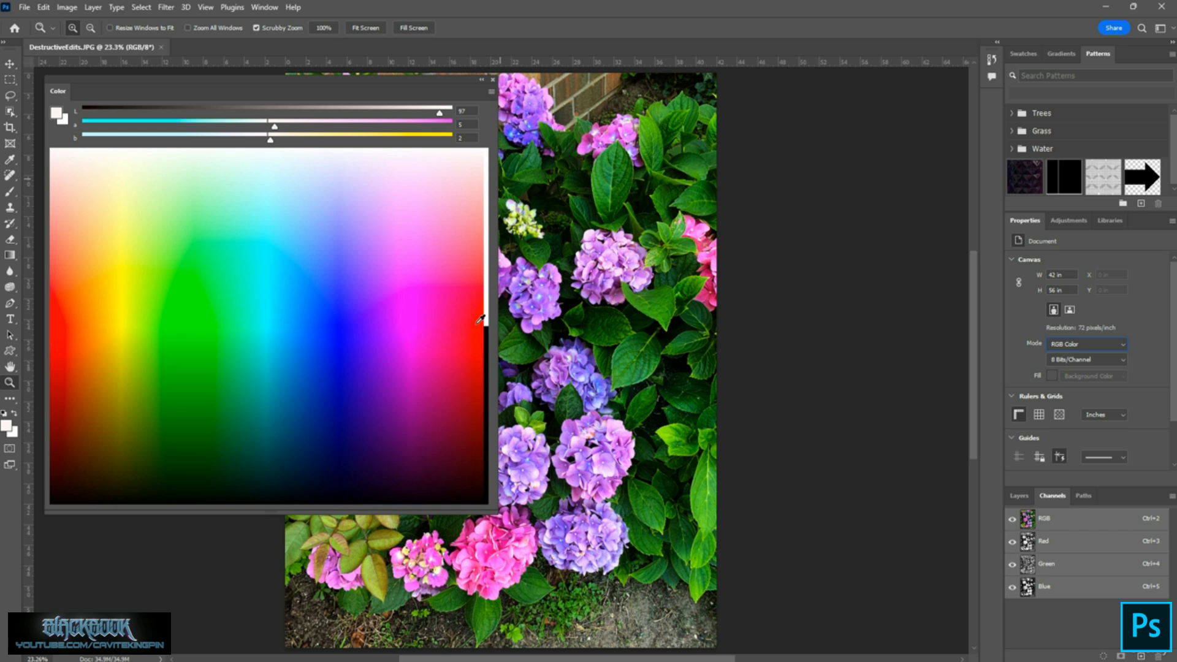
# Convert the document's color mode to Lab Color.
pyautogui.click(1070, 344)
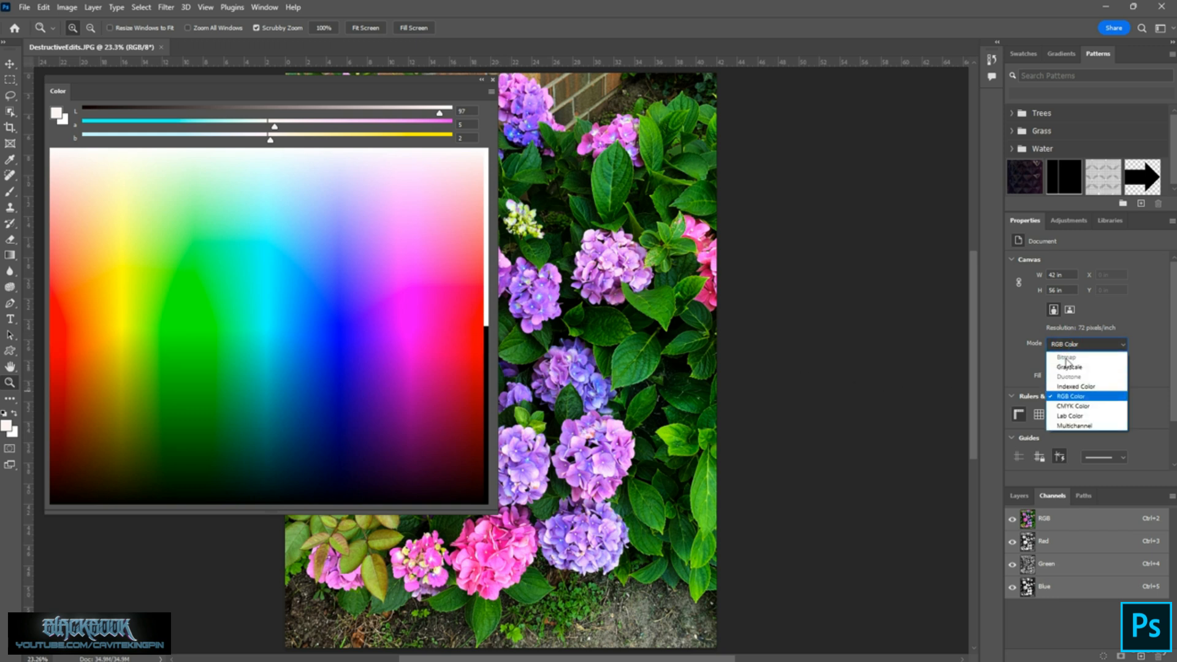
pyautogui.click(1070, 416)
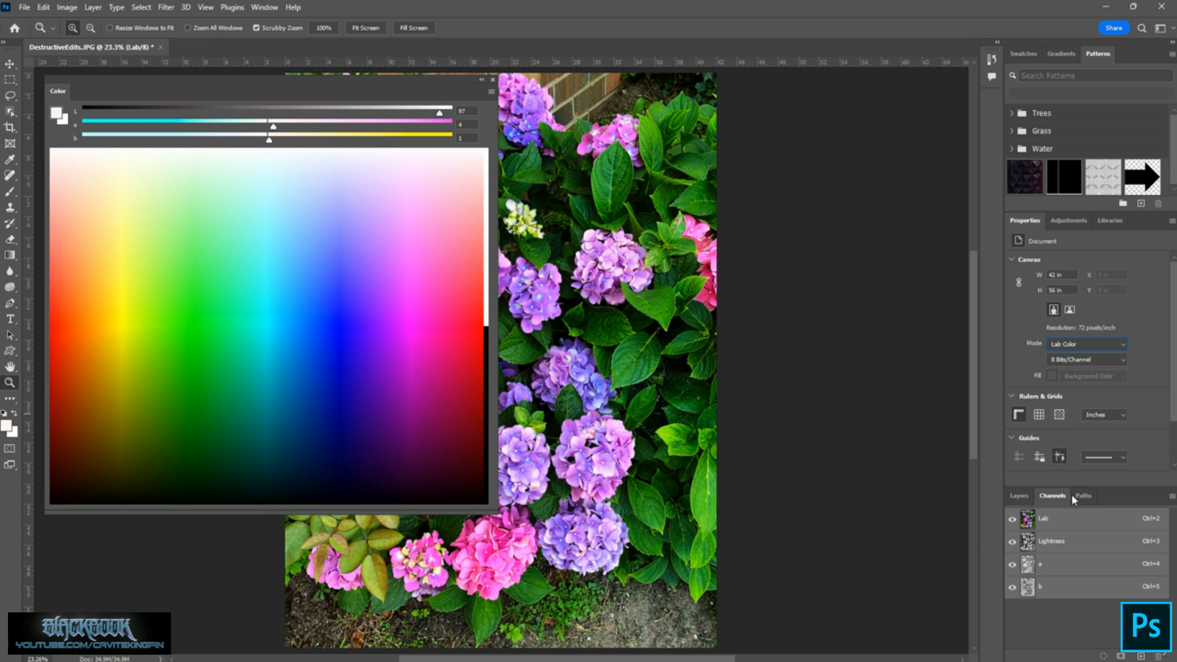
# View the Lightness, a and b channels individually, and return to the composite Lab channel.
pyautogui.click(1052, 542)
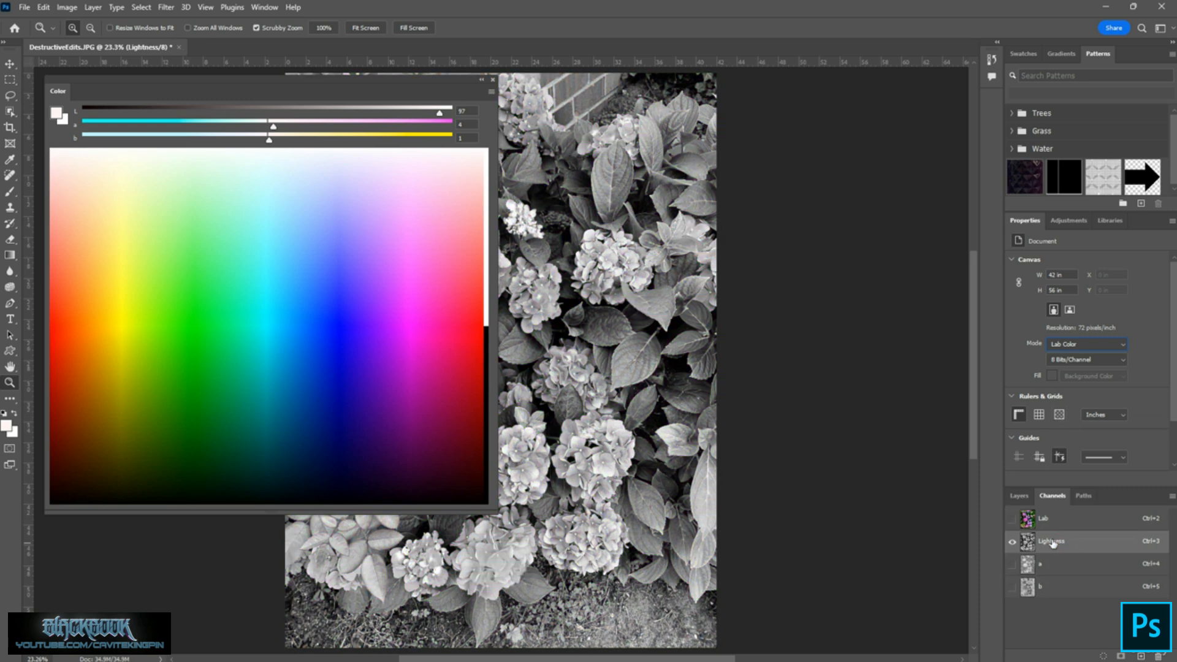
pyautogui.click(1062, 568)
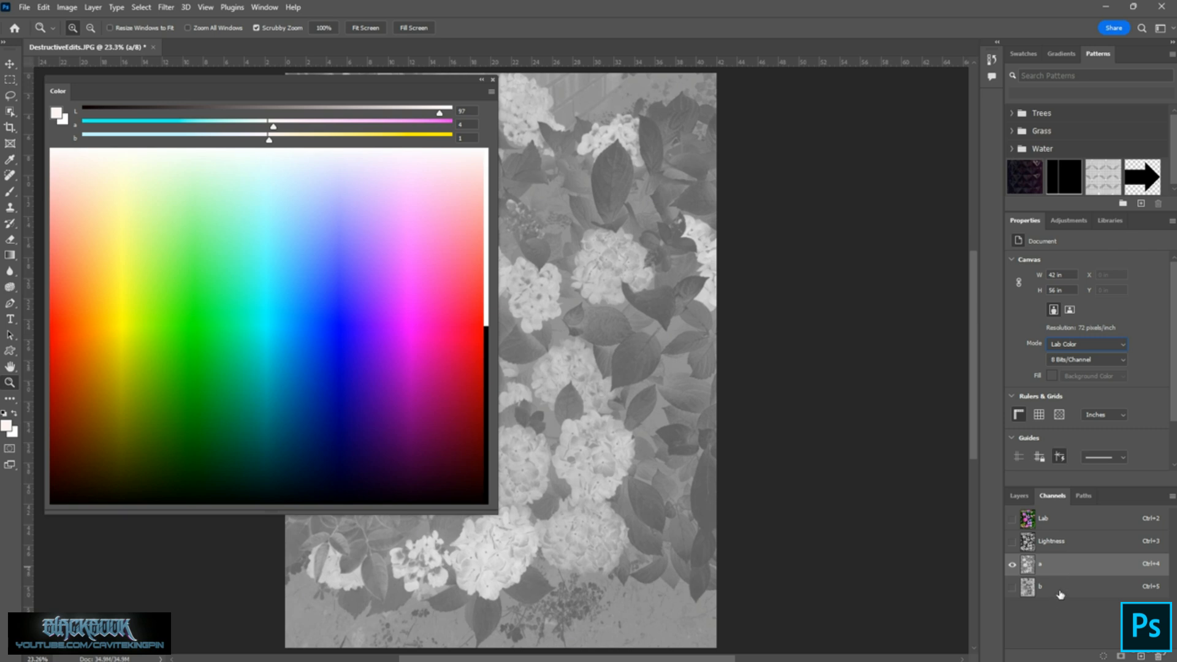
pyautogui.click(1060, 592)
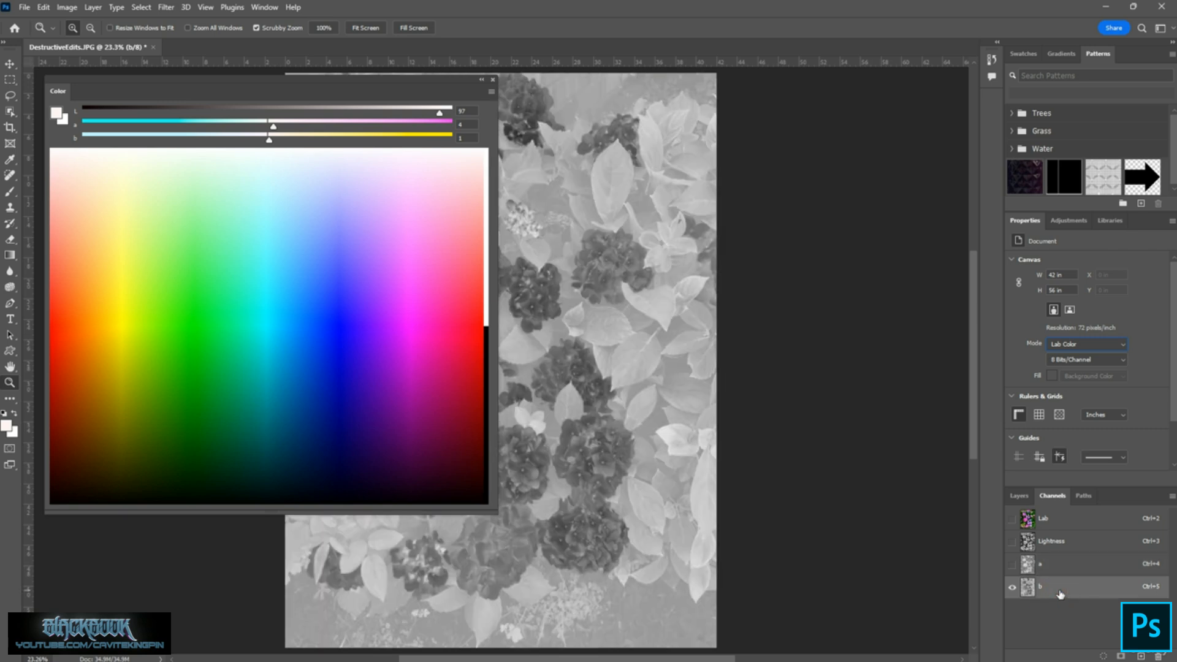
pyautogui.click(1058, 521)
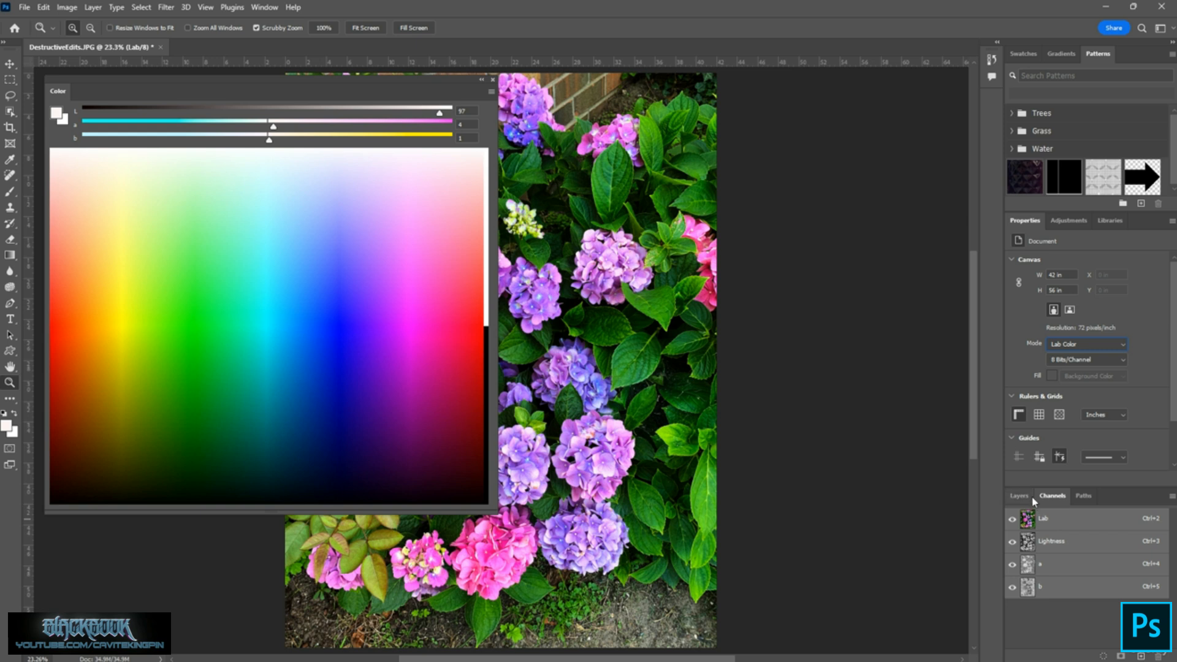
# Close the floating Color panel, then turn the gamut warning on and off for the Lab hydrangea photo.
pyautogui.click(493, 81)
pyautogui.click(206, 7)
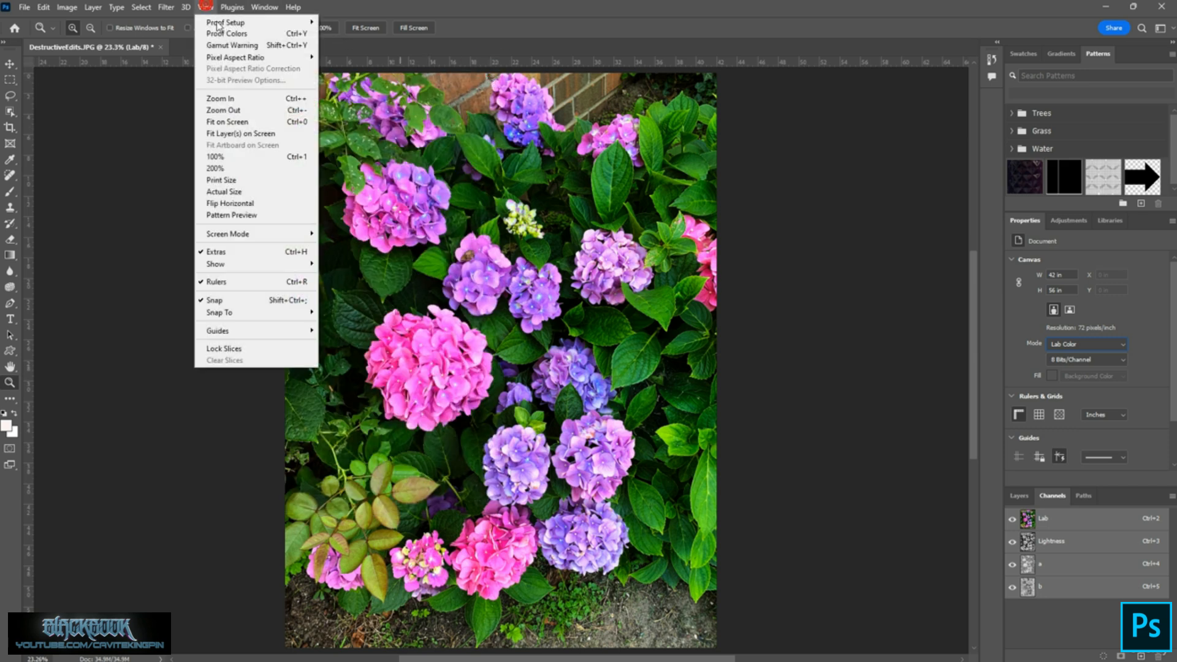
pyautogui.click(226, 45)
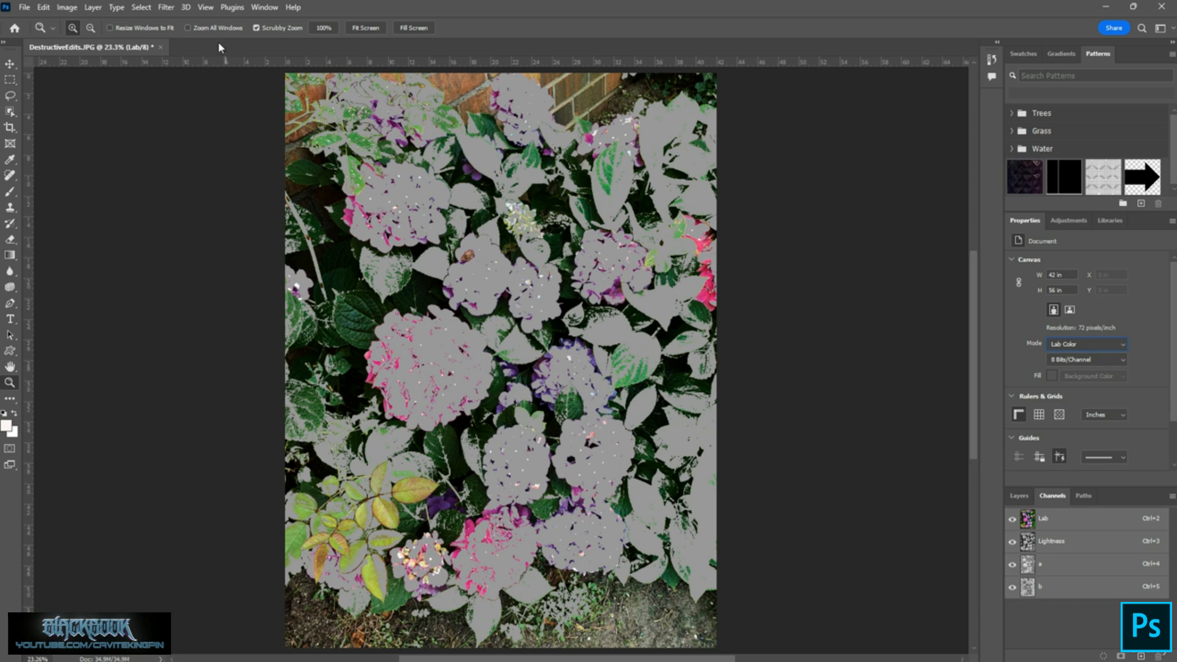
pyautogui.click(207, 7)
pyautogui.click(218, 34)
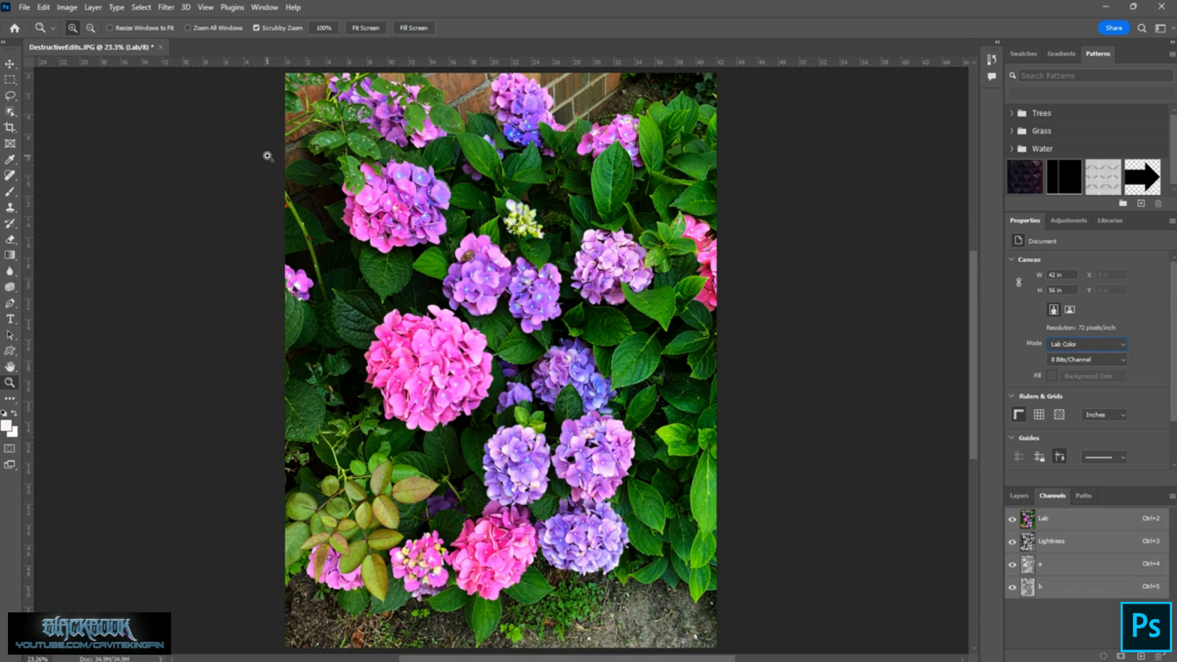
# Convert the hydrangea document's color mode to Grayscale, discarding the color information.
pyautogui.click(1071, 345)
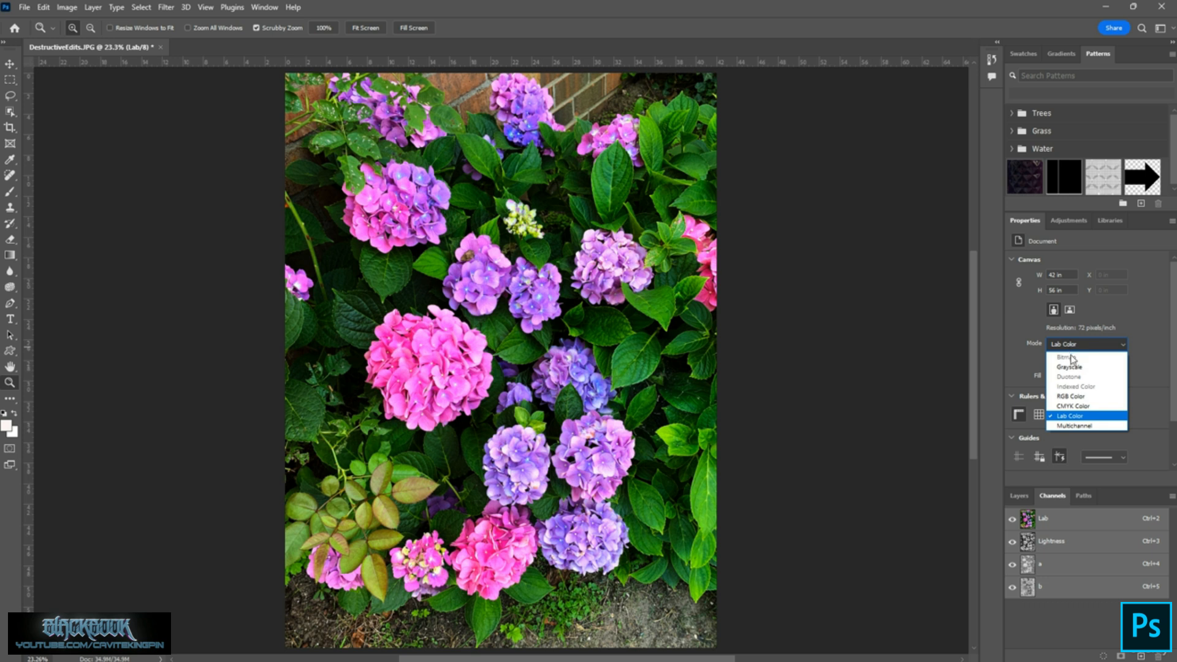
pyautogui.click(1070, 367)
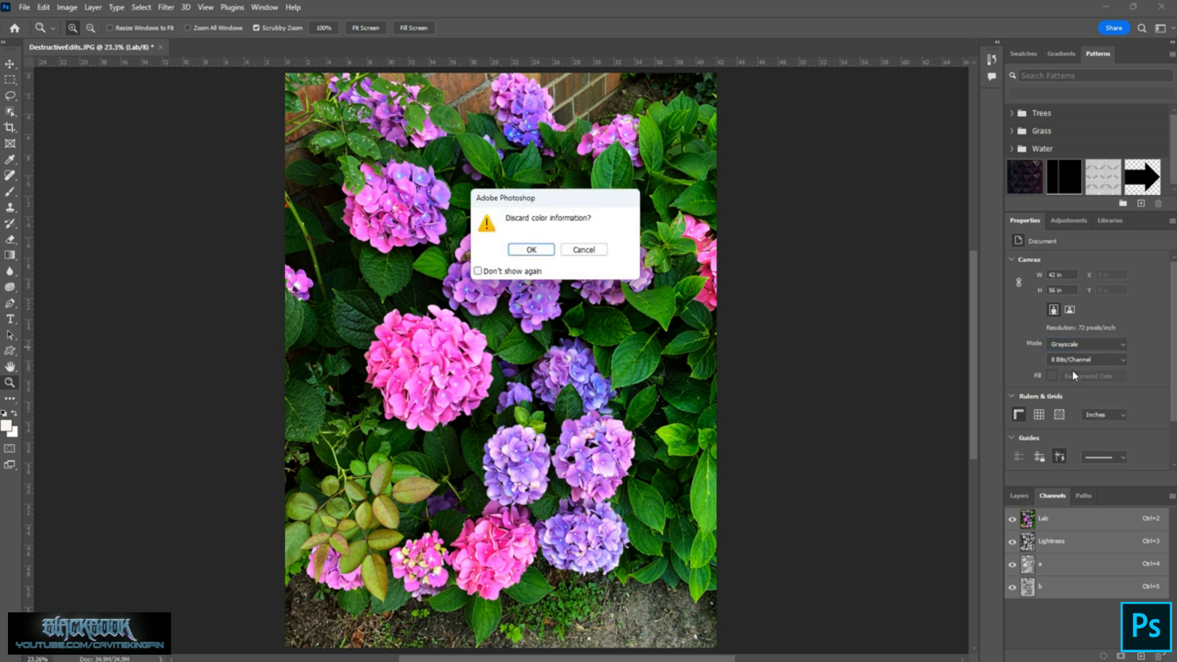
pyautogui.click(531, 250)
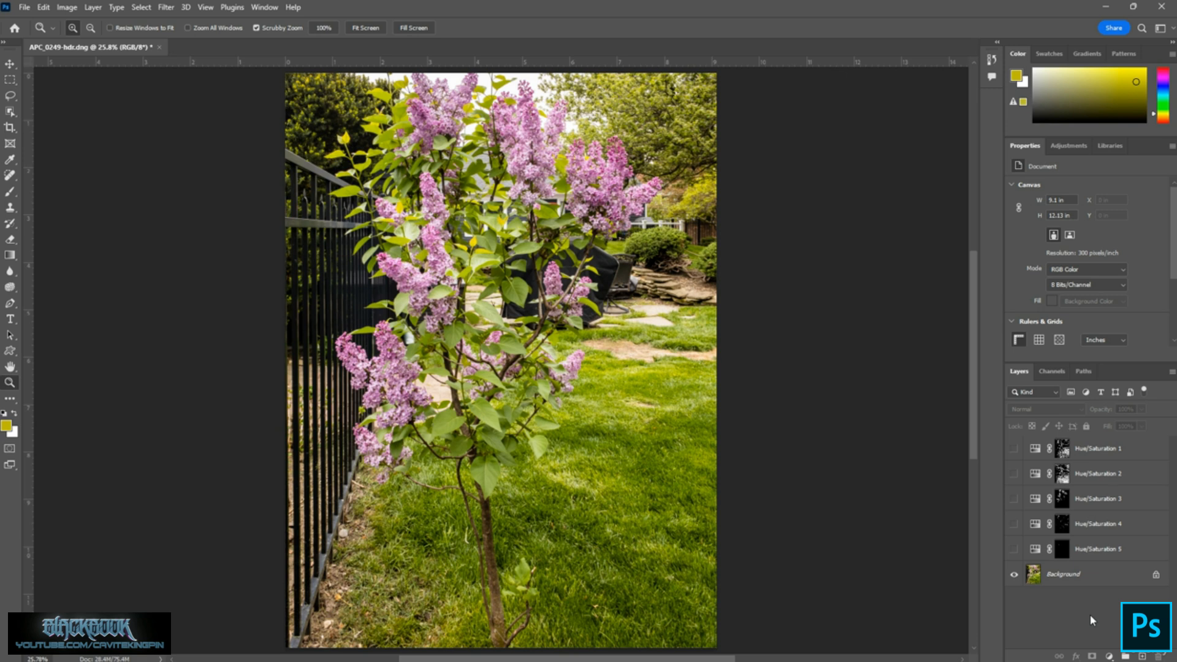
# Turn on the gamut warning for the lilac photo and show all Hue/Saturation adjustment layers.
pyautogui.click(1035, 272)
pyautogui.click(204, 7)
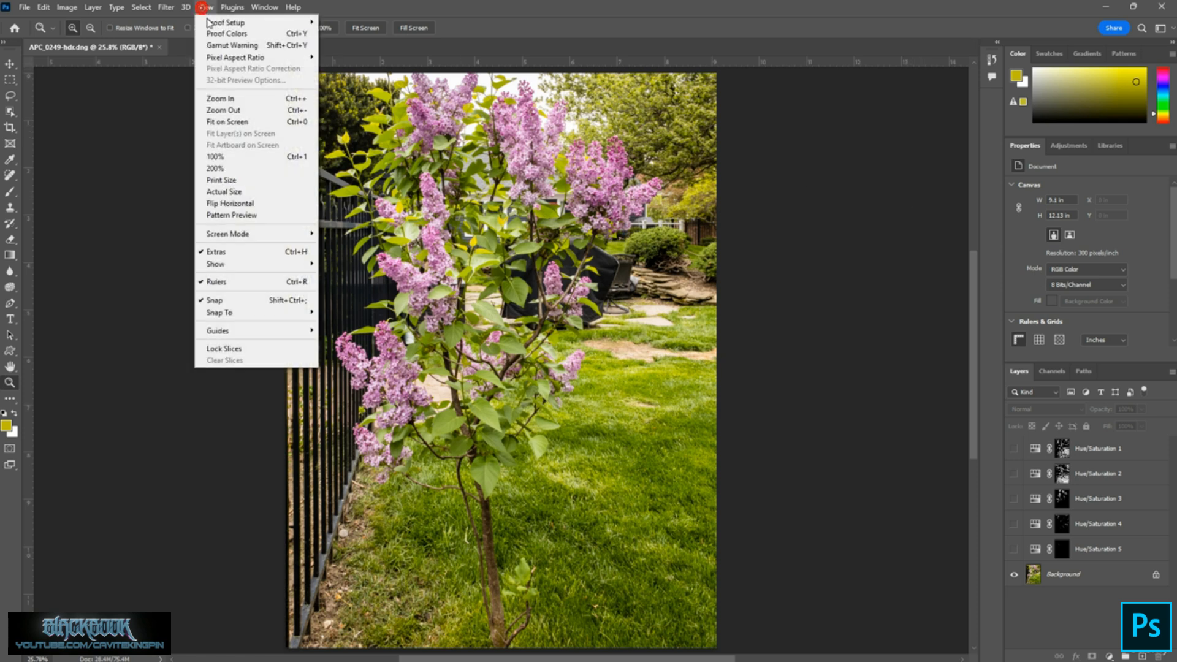
pyautogui.click(227, 44)
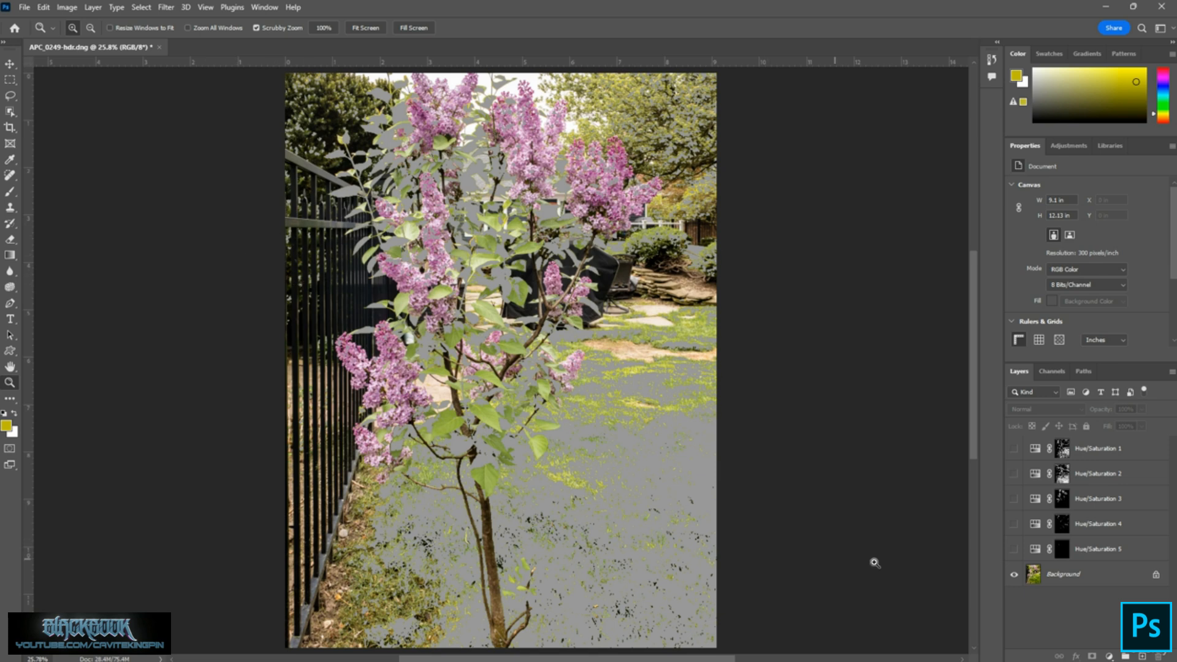
pyautogui.keyDown('alt'); pyautogui.click(1015, 575); pyautogui.keyUp('alt')
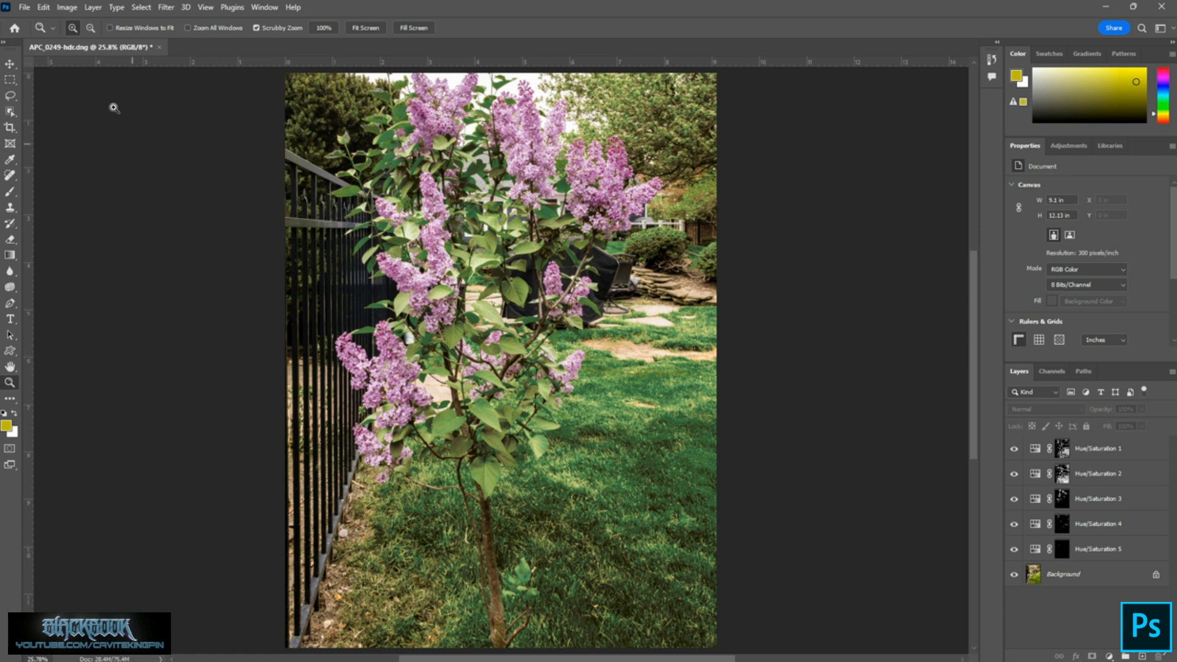
# Save the lilac photo as "APC_0249-hdr-Original Editing Copy.psd" in Photoshop format with Maximize Compatibility on.
pyautogui.click(25, 10)
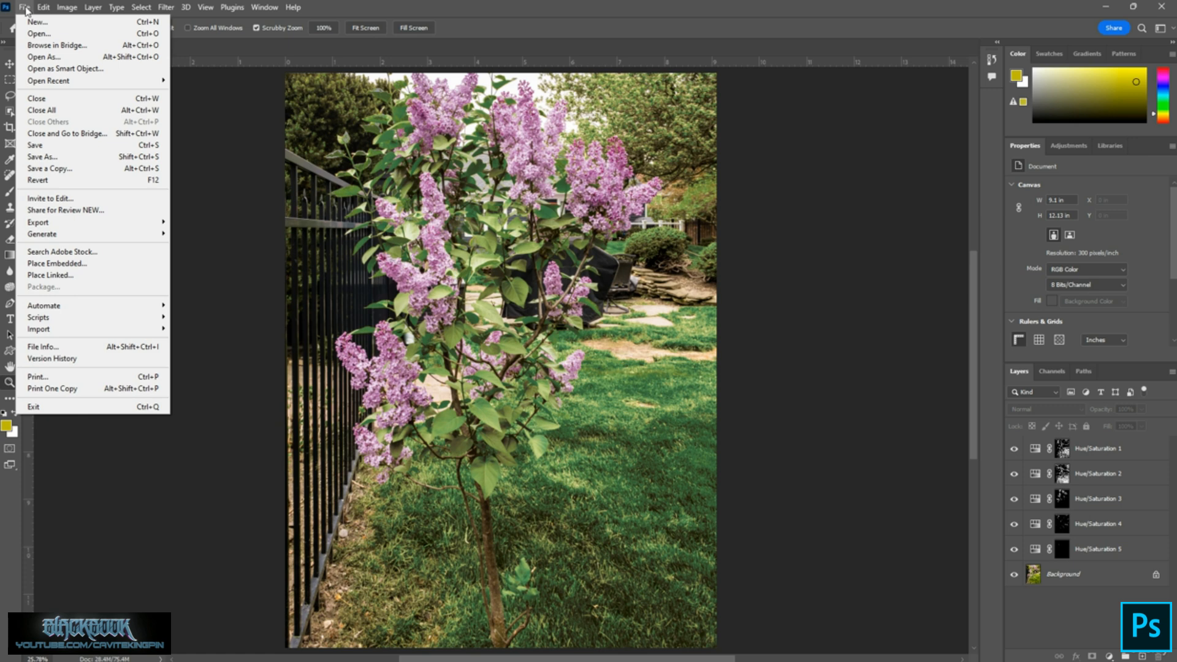
pyautogui.click(49, 157)
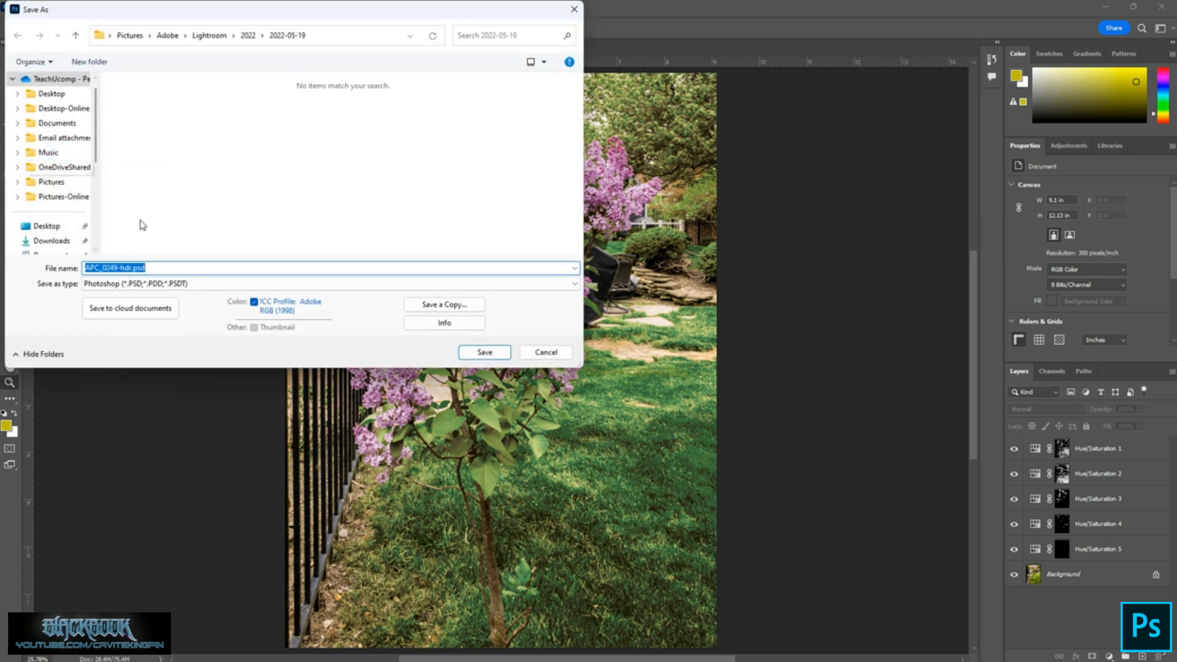
pyautogui.click(129, 268)
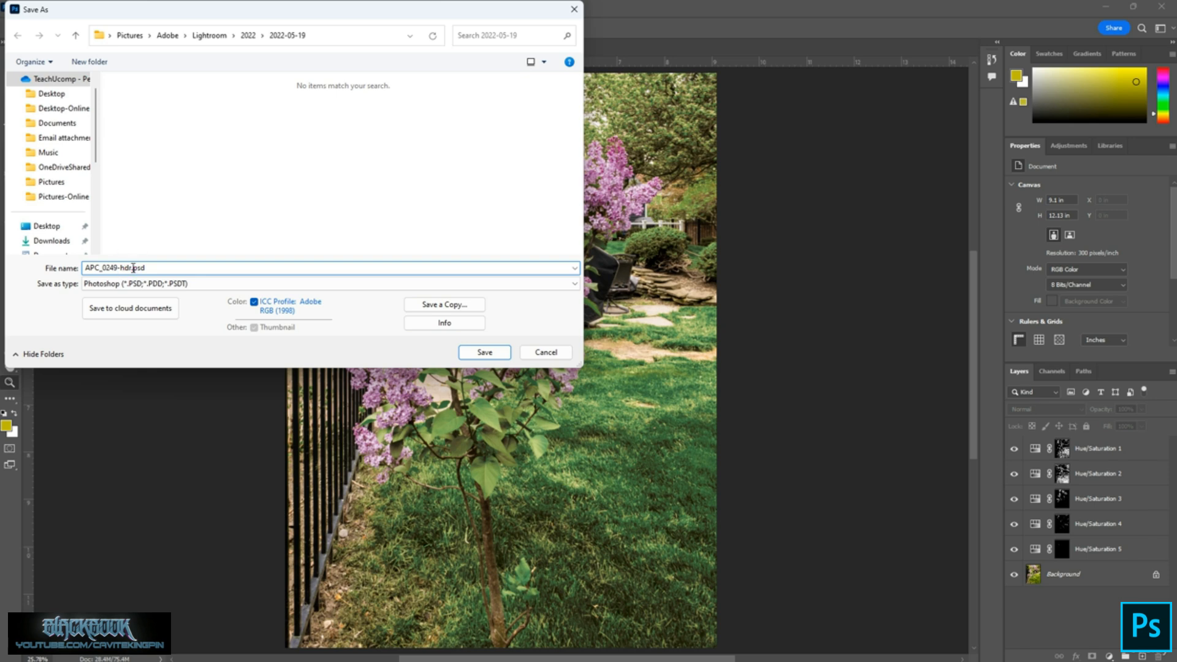
pyautogui.write('-Original Editing Copy')
pyautogui.click(484, 352)
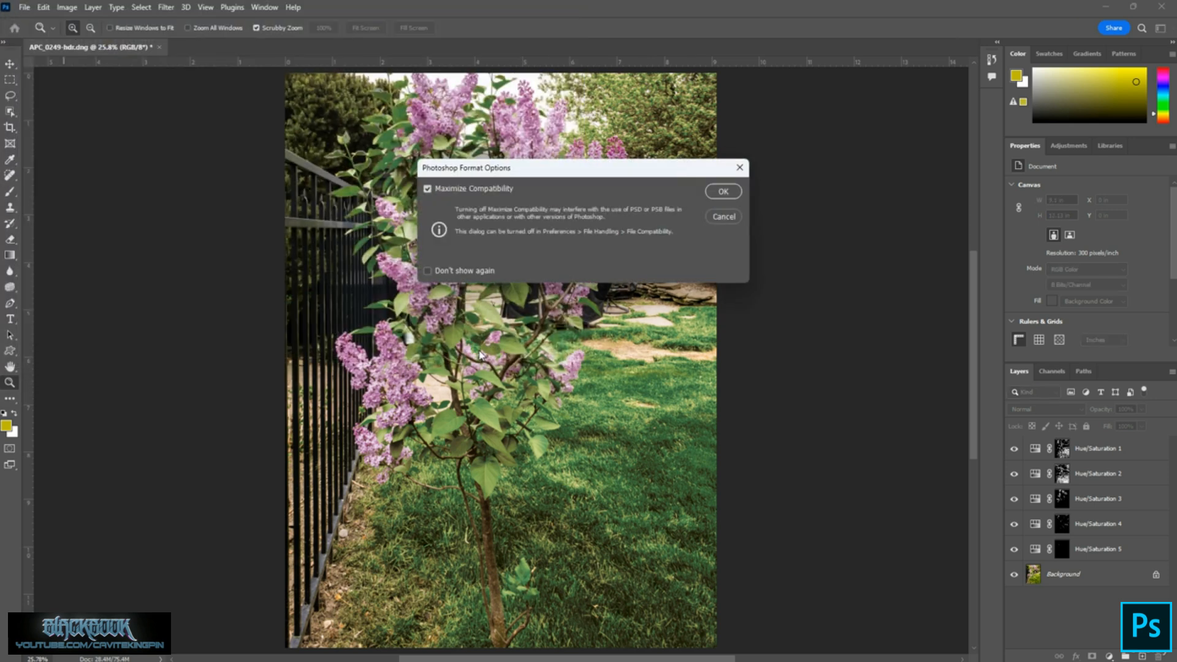
pyautogui.click(721, 191)
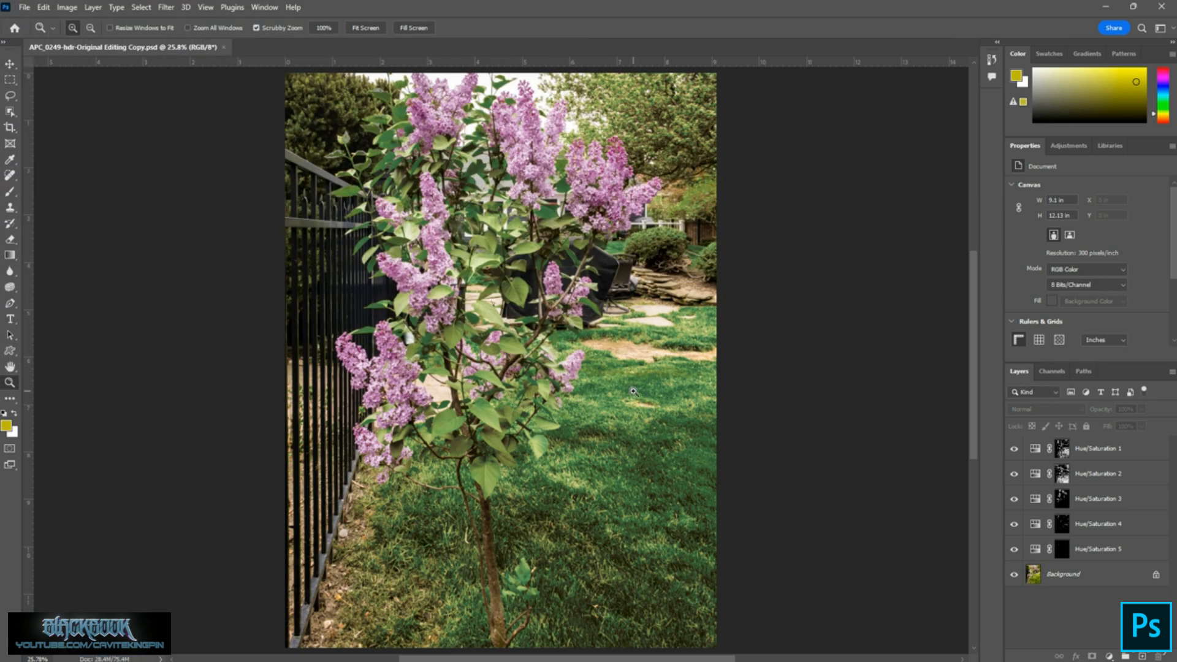
# Save another Photoshop-format version named "APC_0249-hdr-Converted Copy.psd" with Maximize Compatibility on.
pyautogui.click(24, 7)
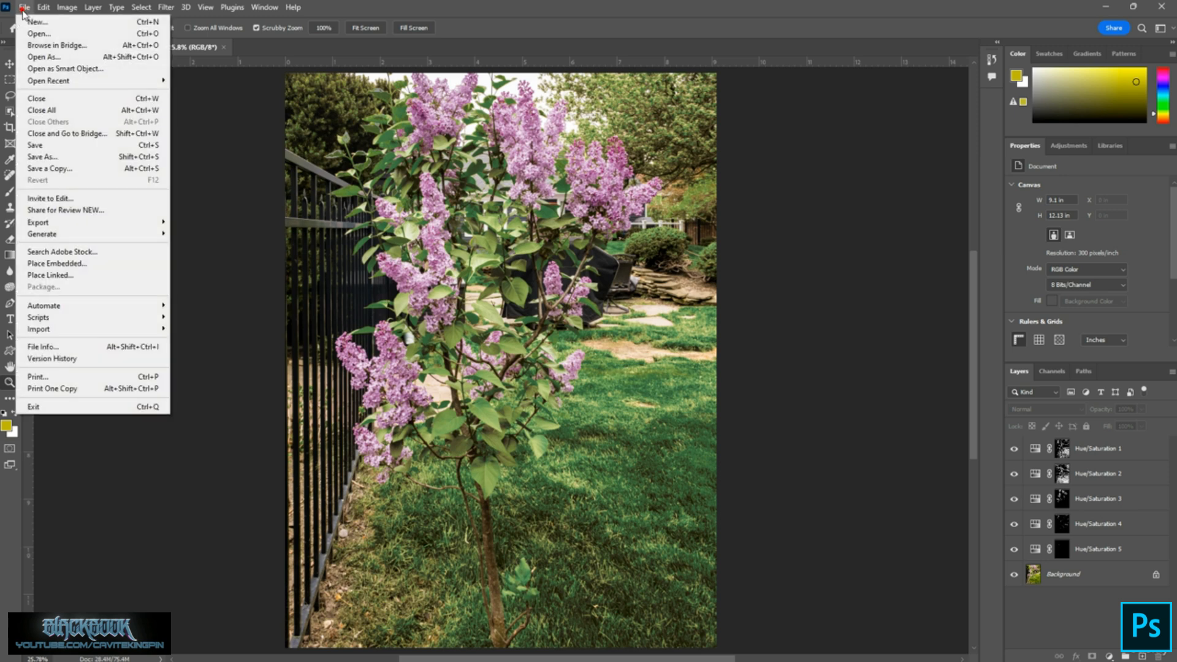
pyautogui.click(62, 157)
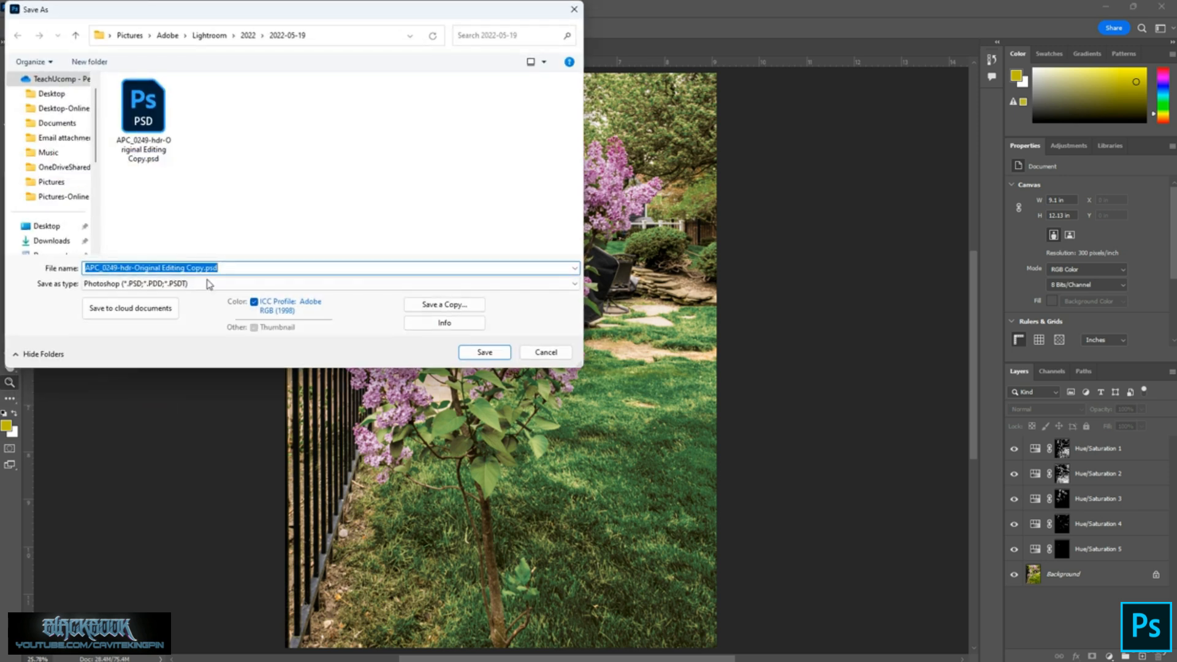
pyautogui.click(179, 268)
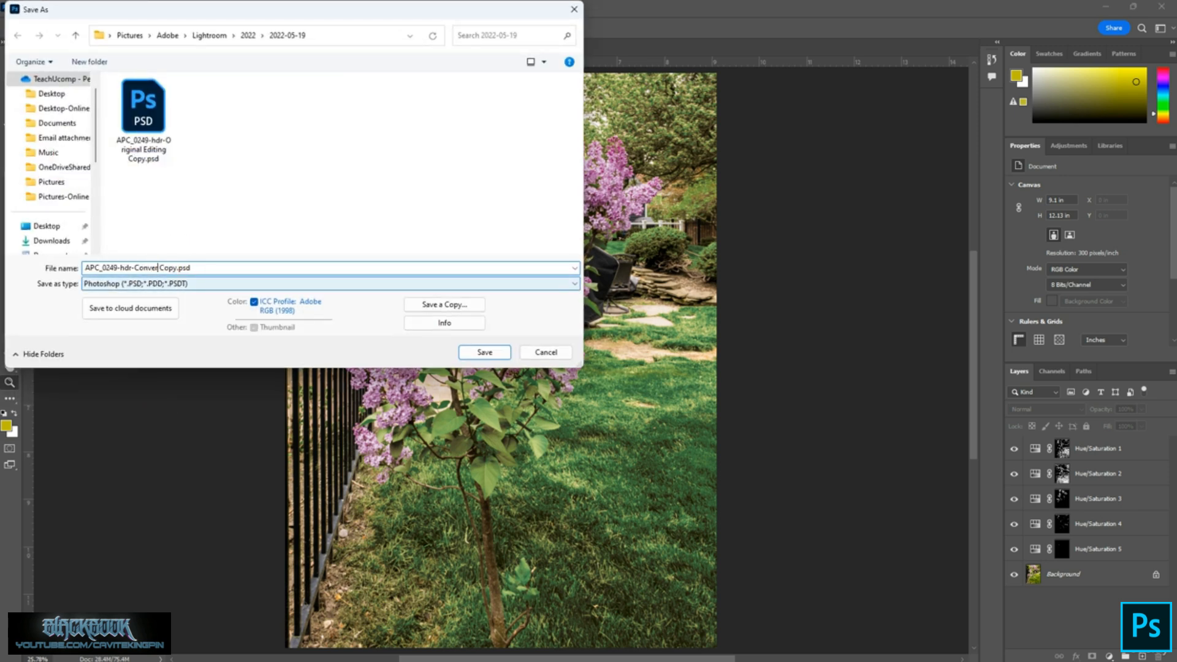
pyautogui.write('ted')
pyautogui.click(467, 352)
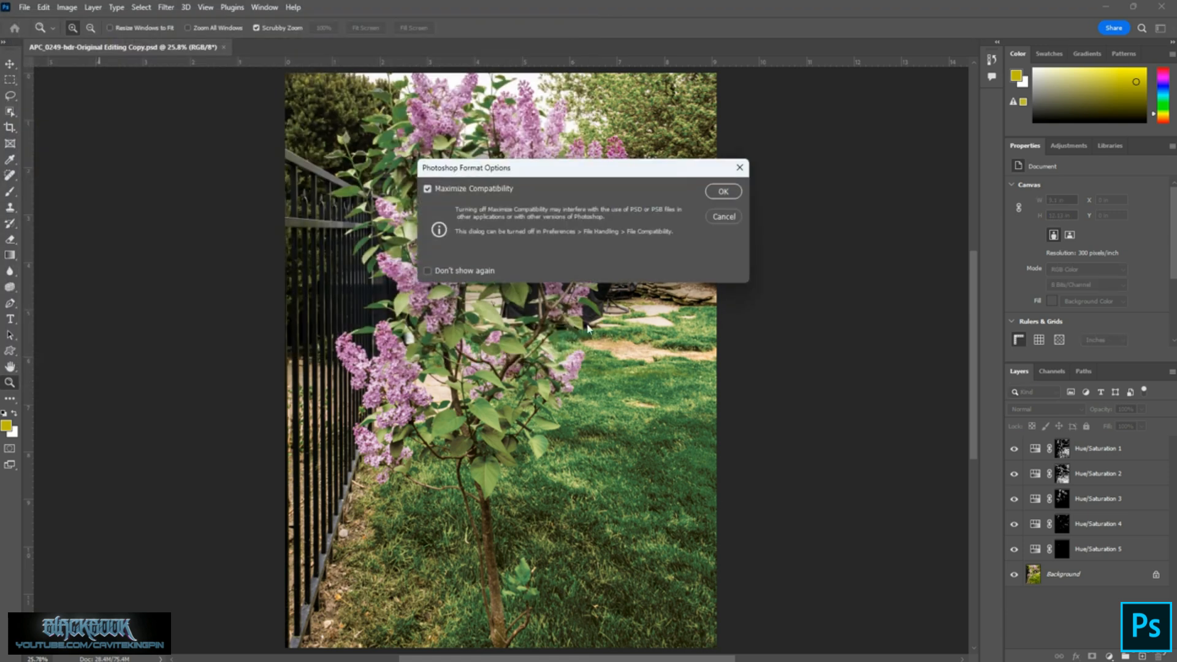
pyautogui.click(712, 193)
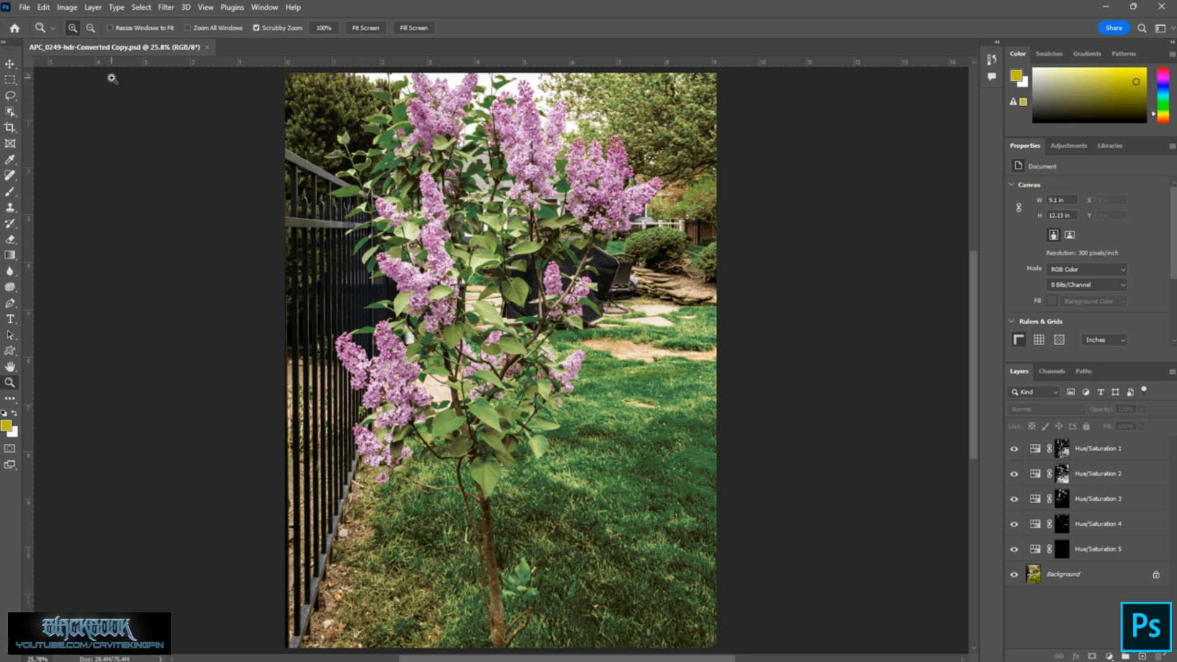
# Flatten the converted copy's layers and convert its color mode to CMYK Color, accepting the U.S. Web Coated (SWOP) v2 profile.
pyautogui.click(93, 6)
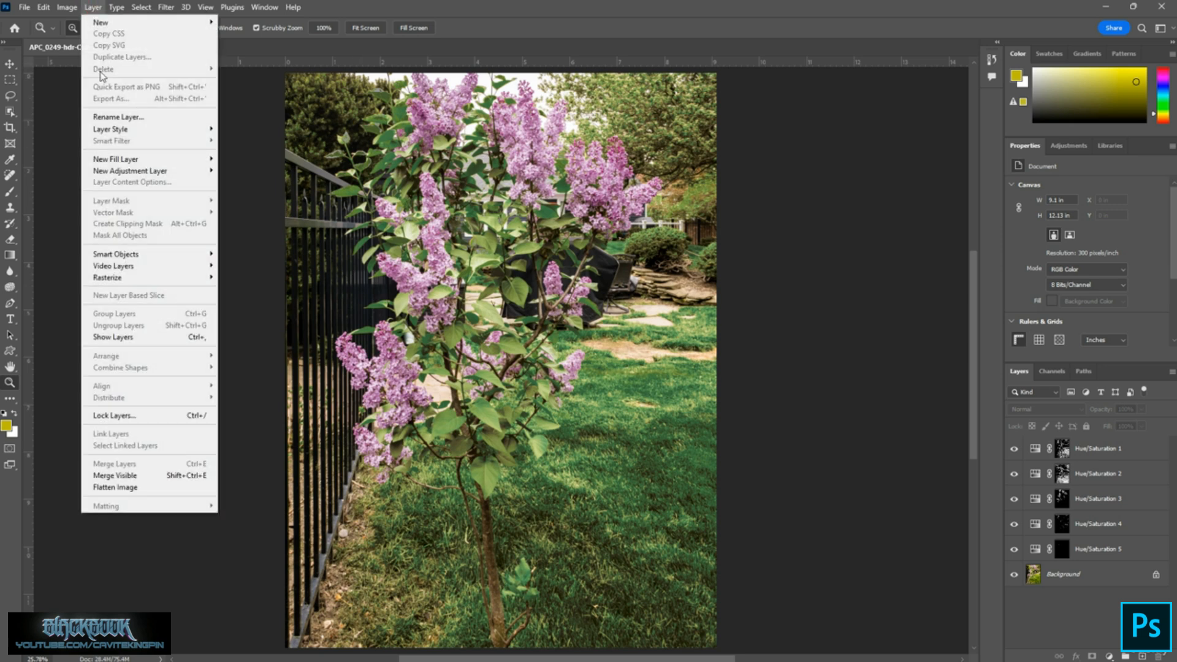
pyautogui.click(147, 488)
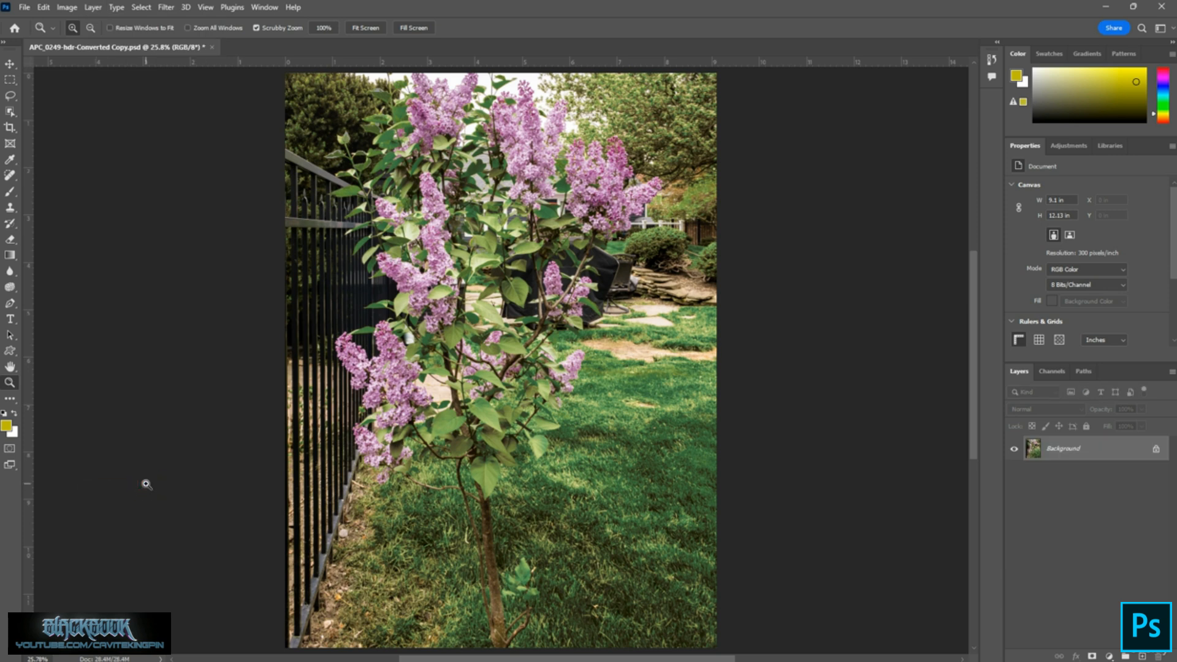
pyautogui.click(67, 7)
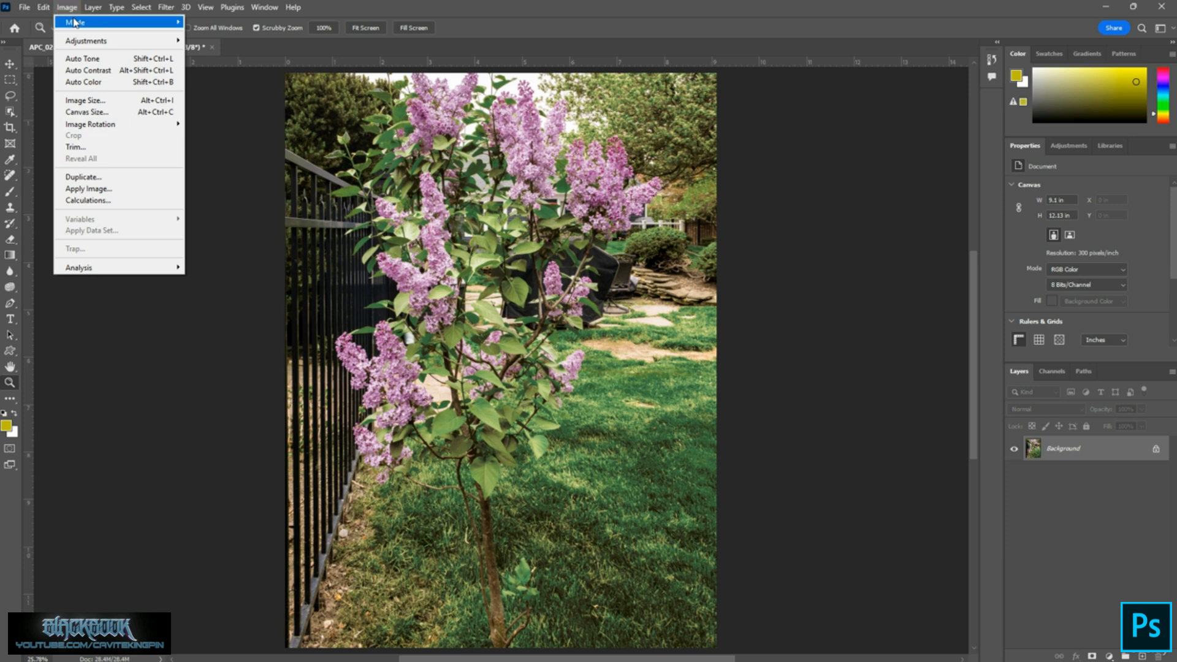
pyautogui.moveTo(75, 23)
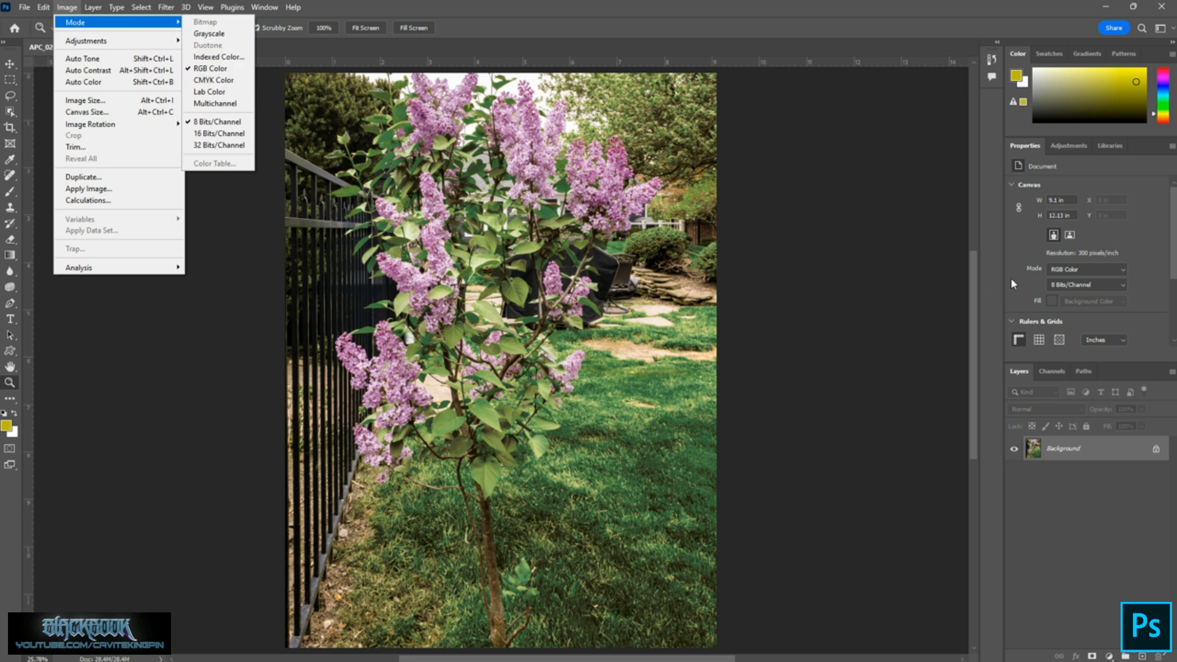
pyautogui.click(1033, 274)
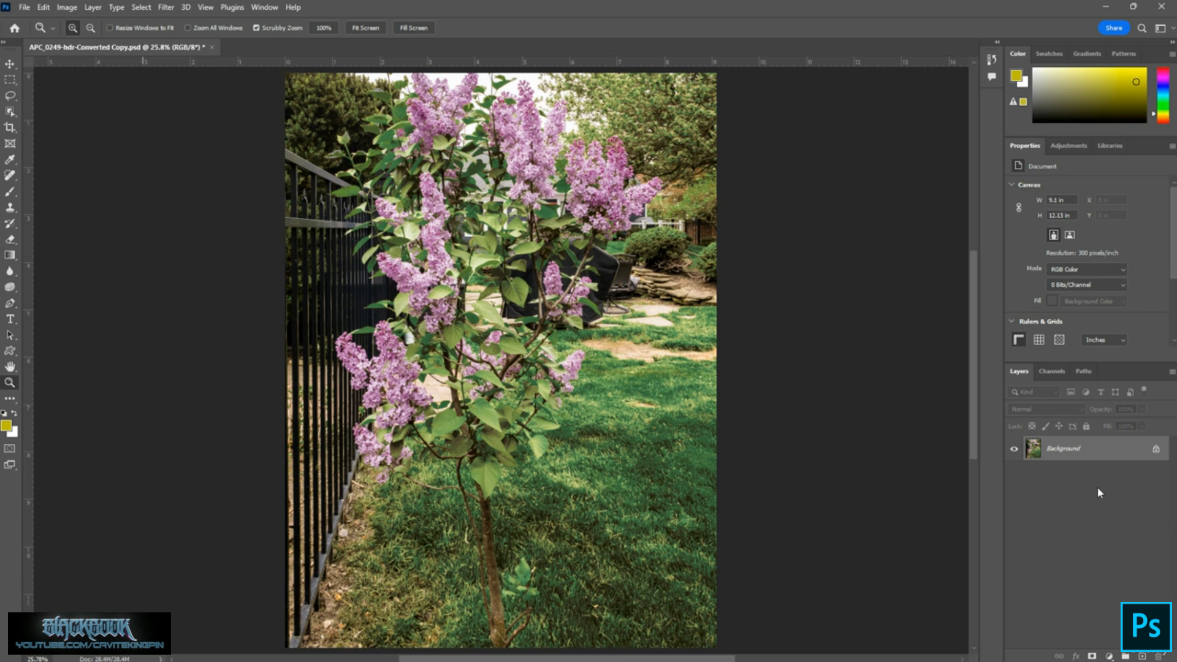
pyautogui.click(1120, 272)
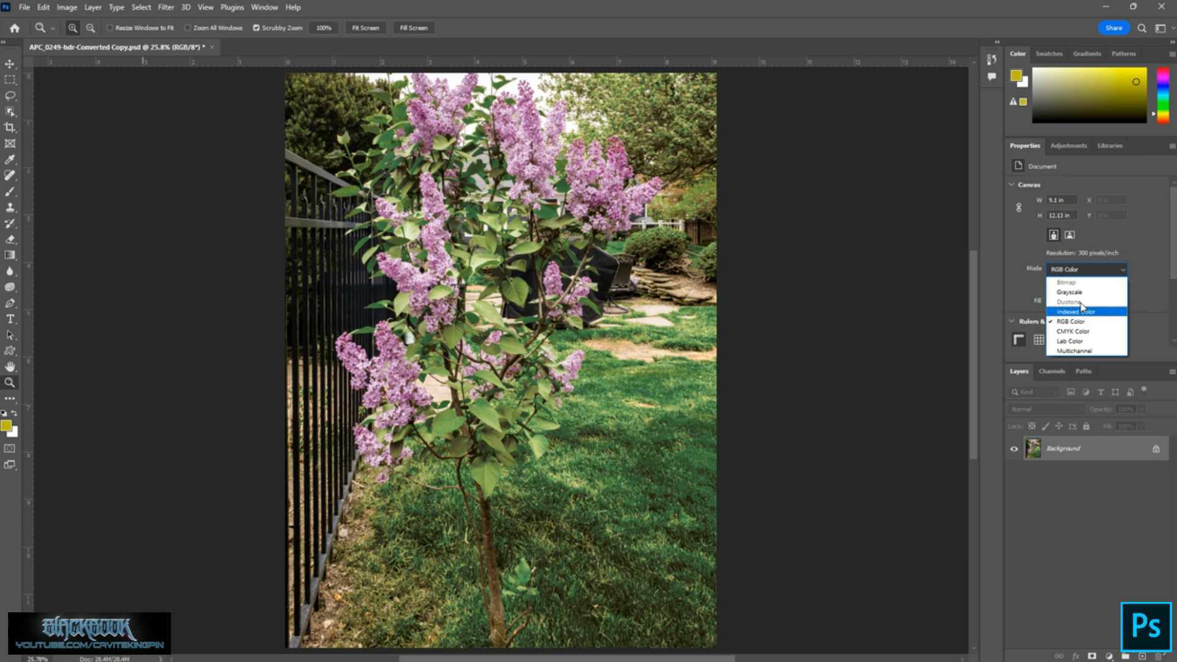
pyautogui.click(1079, 331)
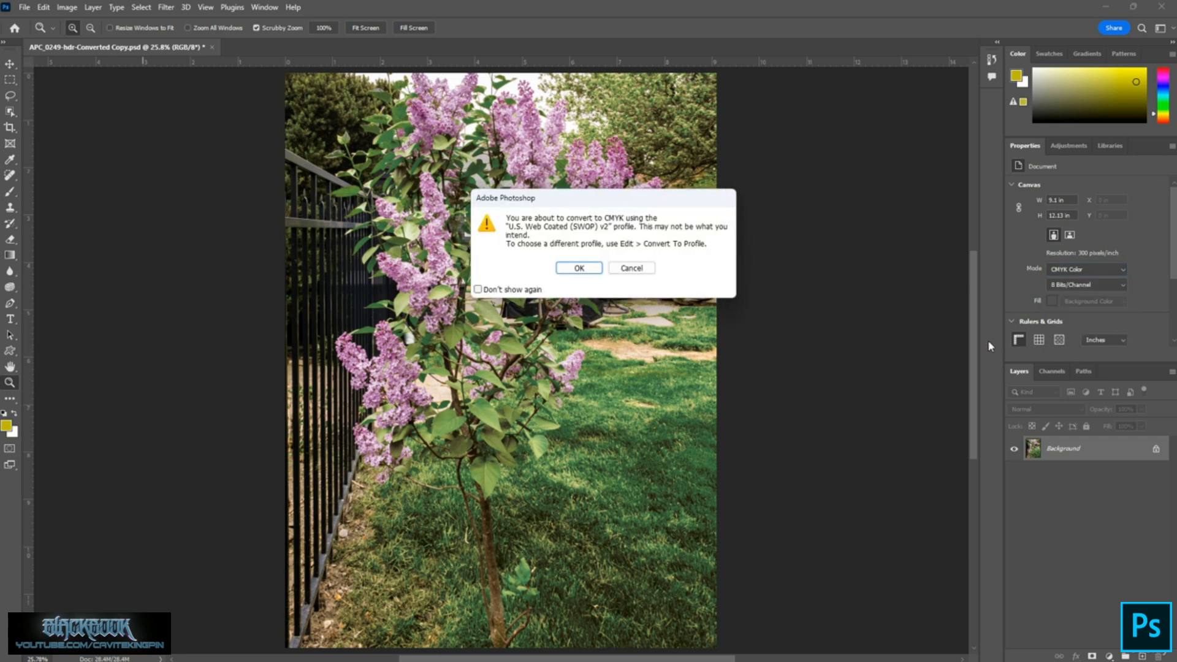
pyautogui.click(578, 268)
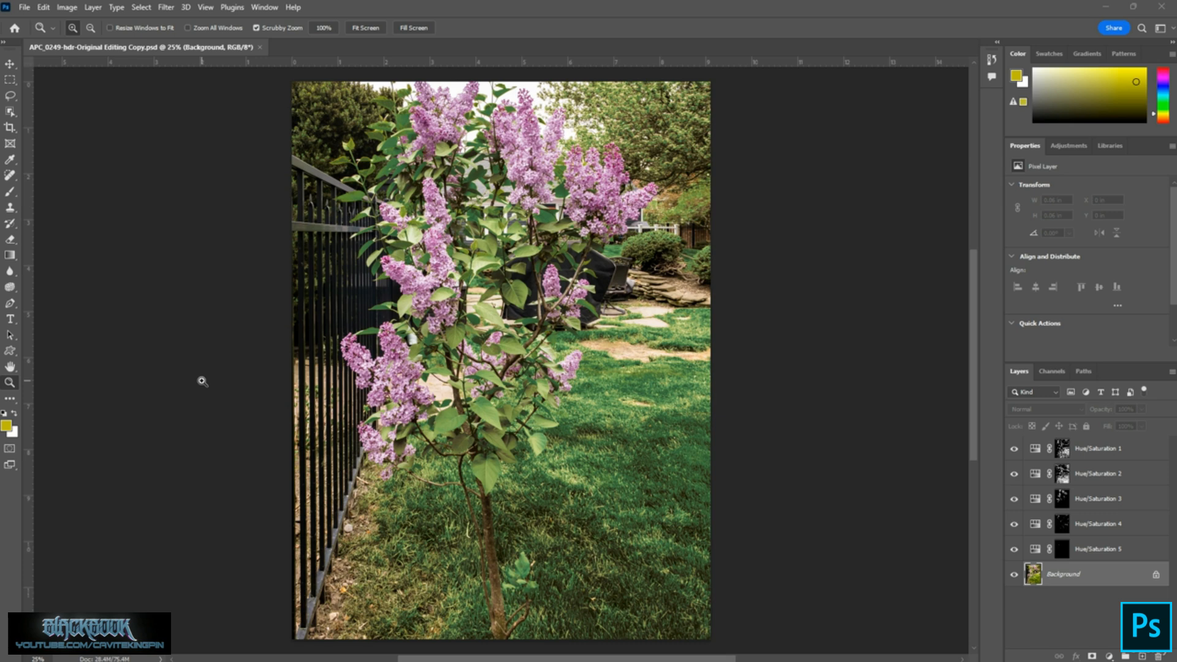
# In Color Settings, choose the North America Prepress 2 preset and the U.S. Sheetfed Coated v2 CMYK working space.
pyautogui.click(45, 8)
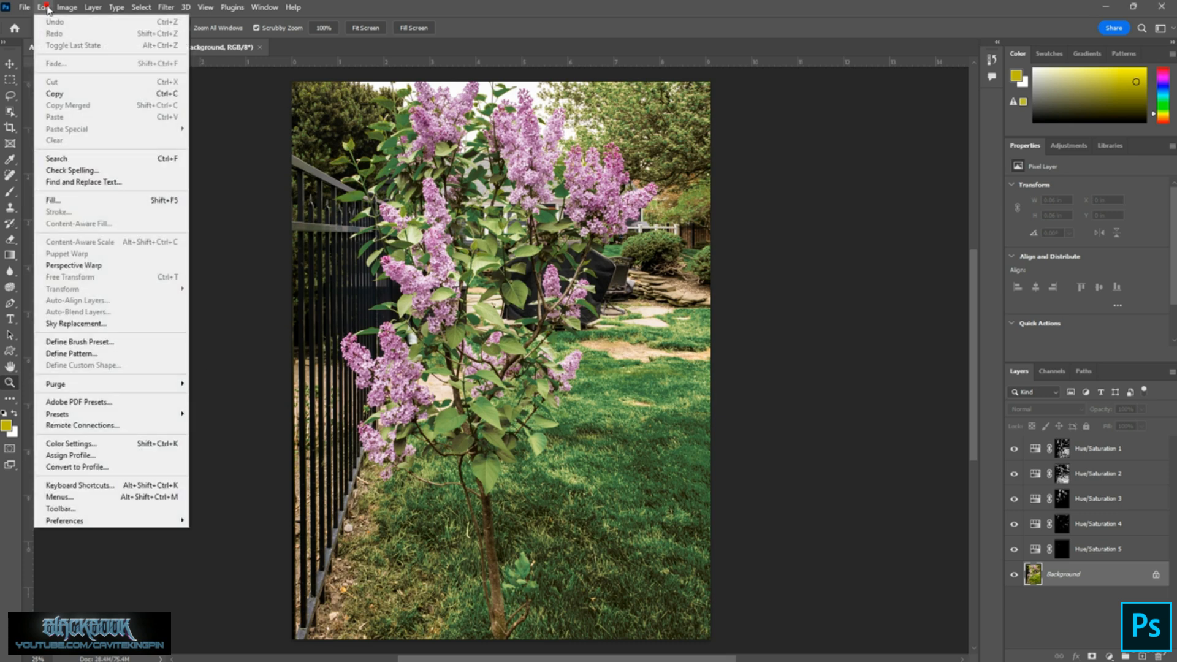
pyautogui.click(108, 444)
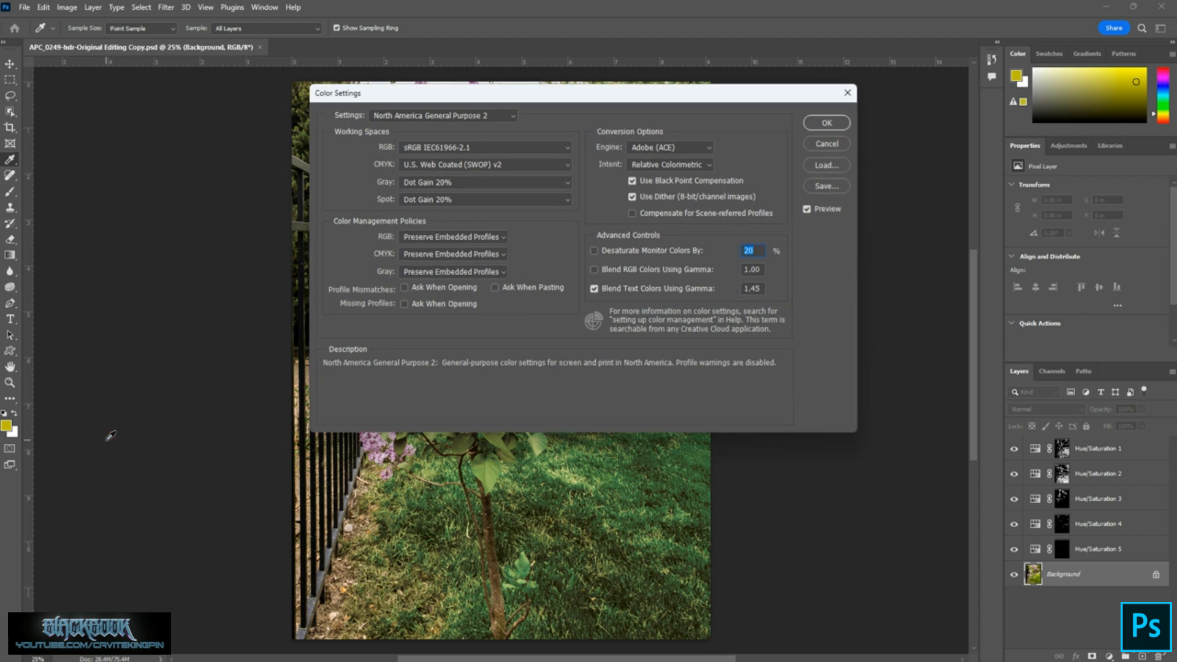
pyautogui.click(513, 116)
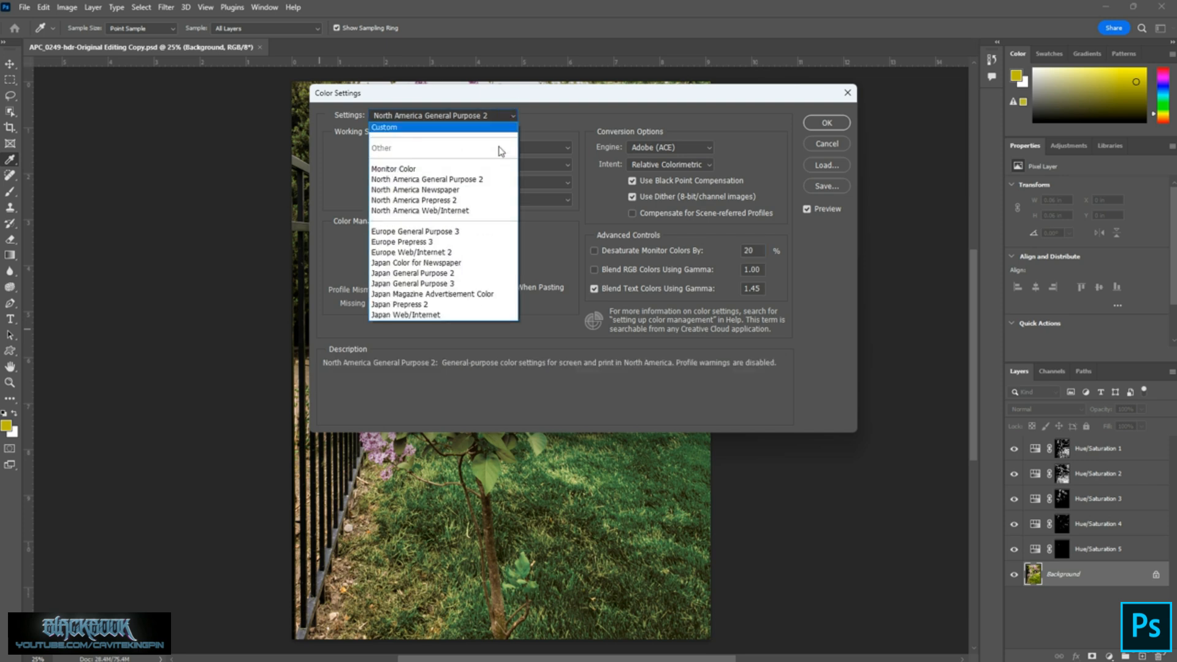
pyautogui.click(480, 202)
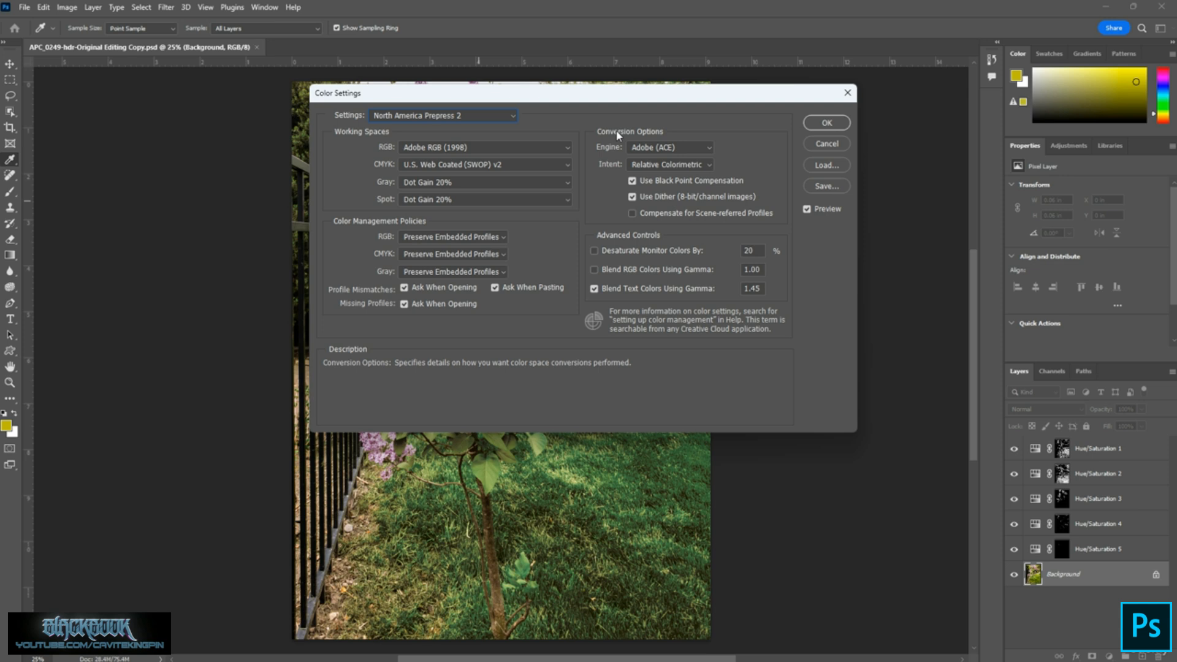
pyautogui.click(457, 165)
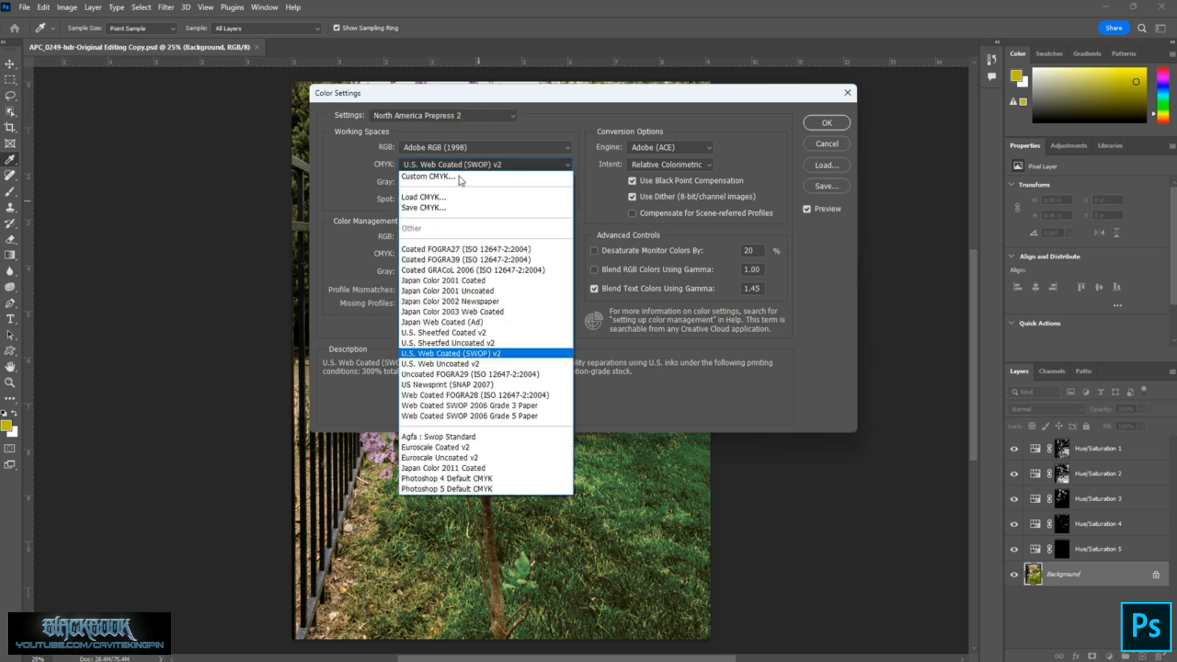
pyautogui.click(476, 332)
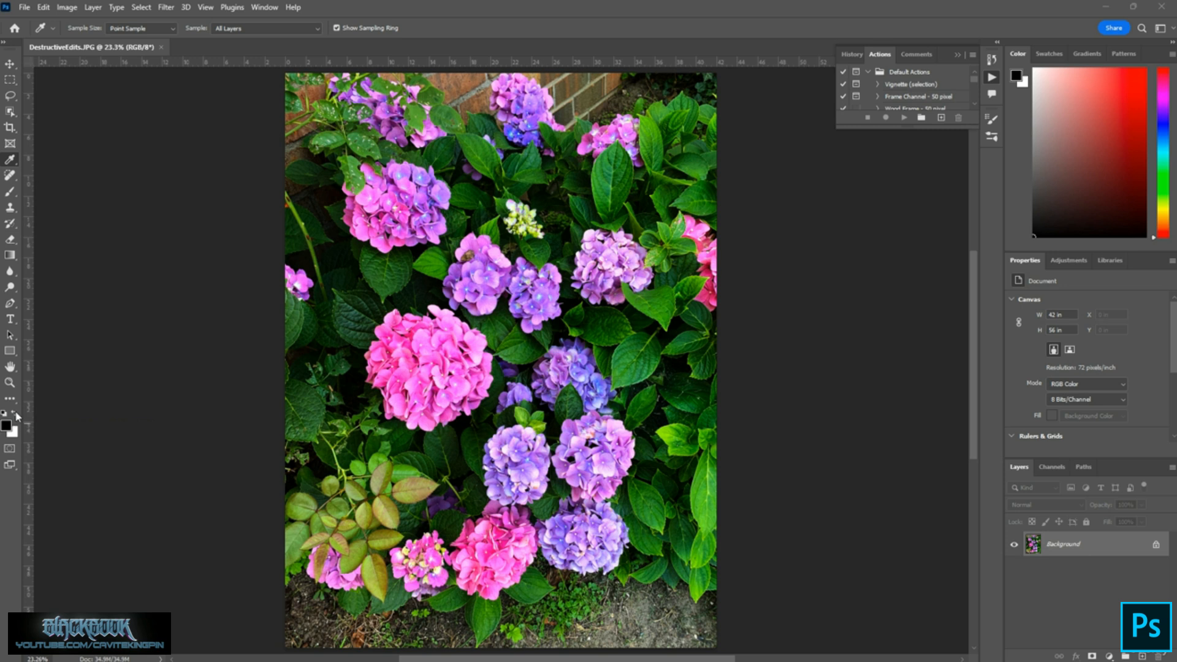
pyautogui.click(15, 413)
pyautogui.click(422, 355)
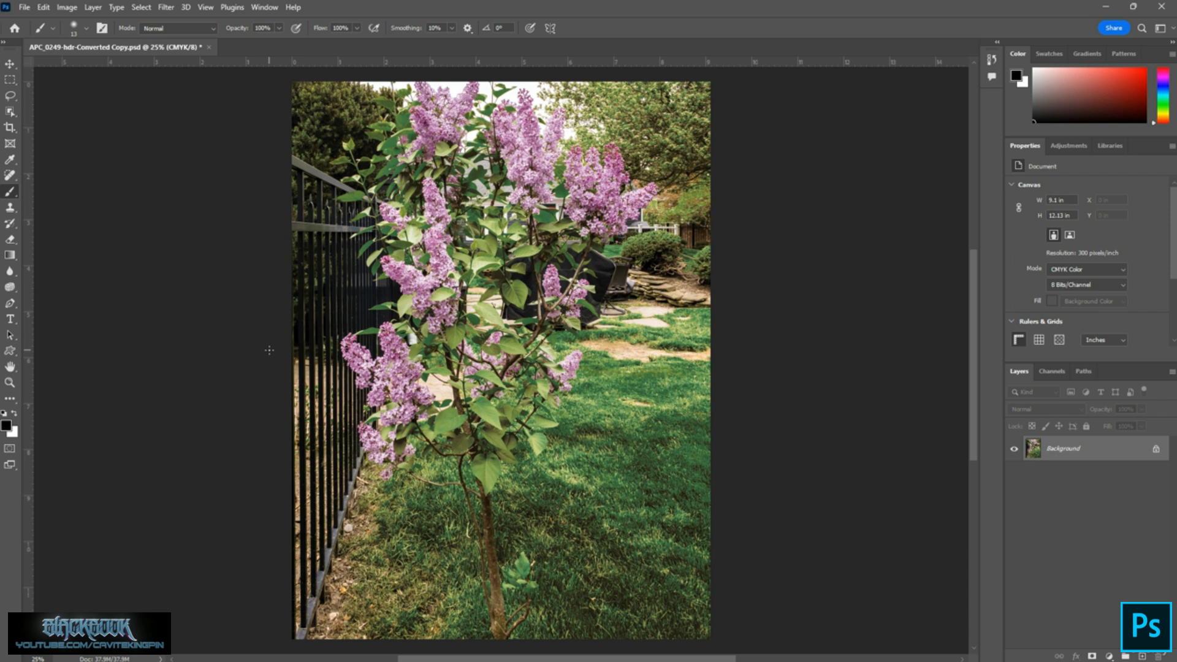
# Open the foreground Color Picker, choose a dark green at hue 106°, and set its magenta value to 60%.
pyautogui.click(7, 426)
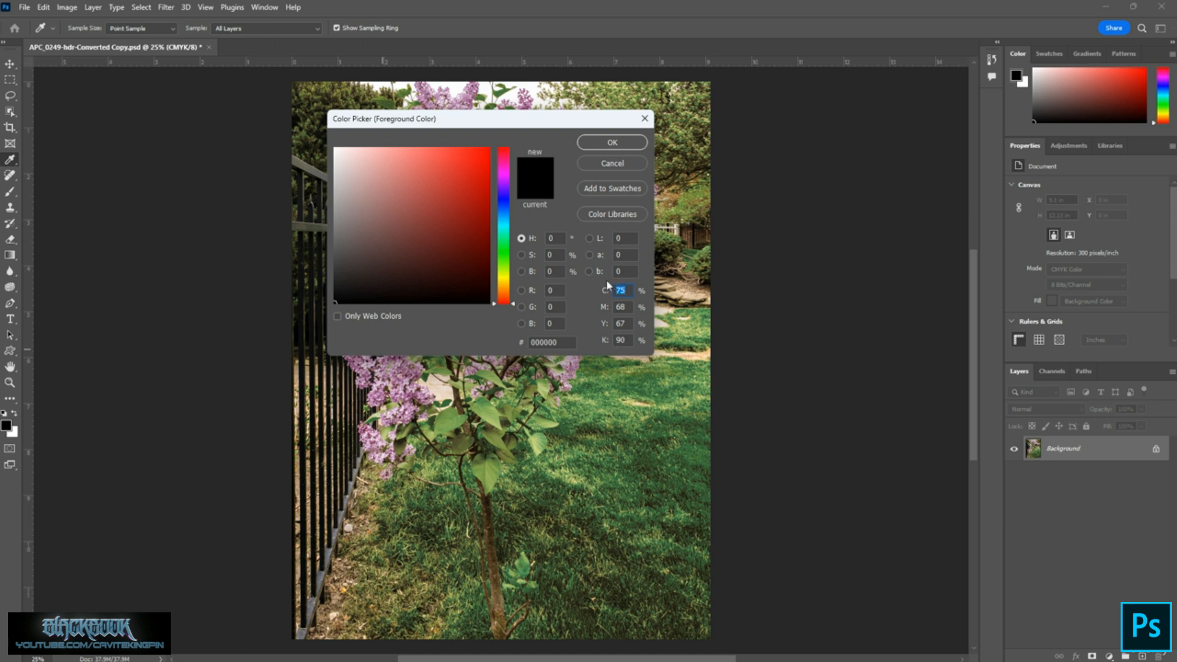
pyautogui.click(623, 293)
pyautogui.moveTo(513, 308); pyautogui.dragTo(515, 258)
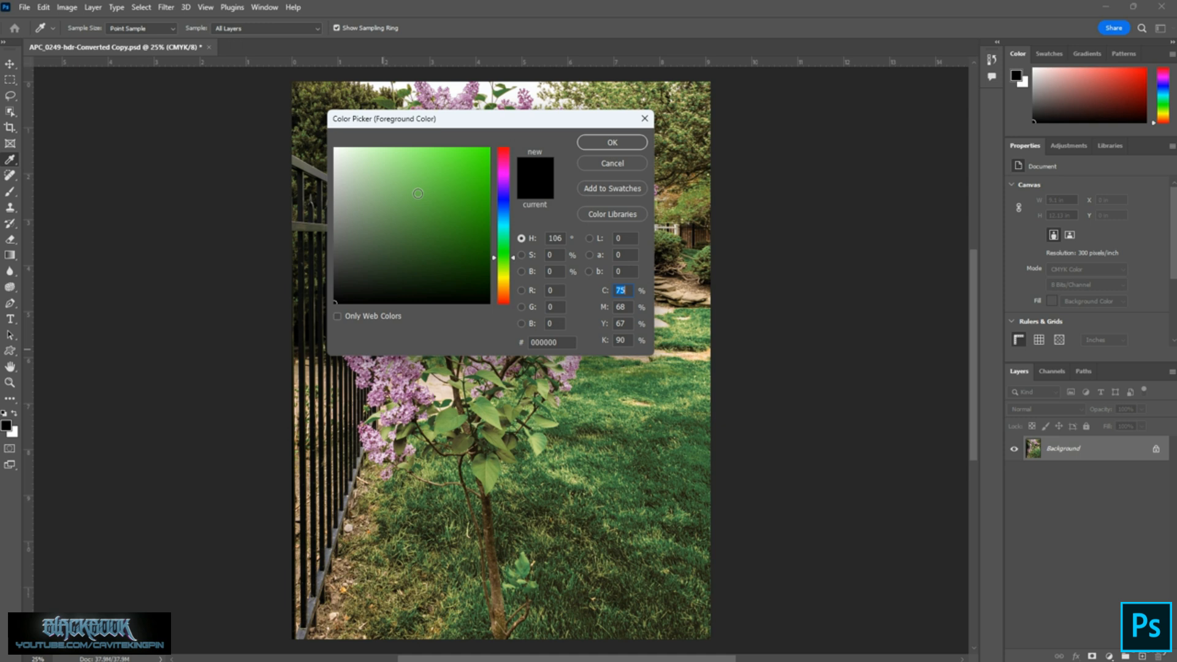
pyautogui.click(402, 254)
pyautogui.click(538, 153)
pyautogui.click(626, 307)
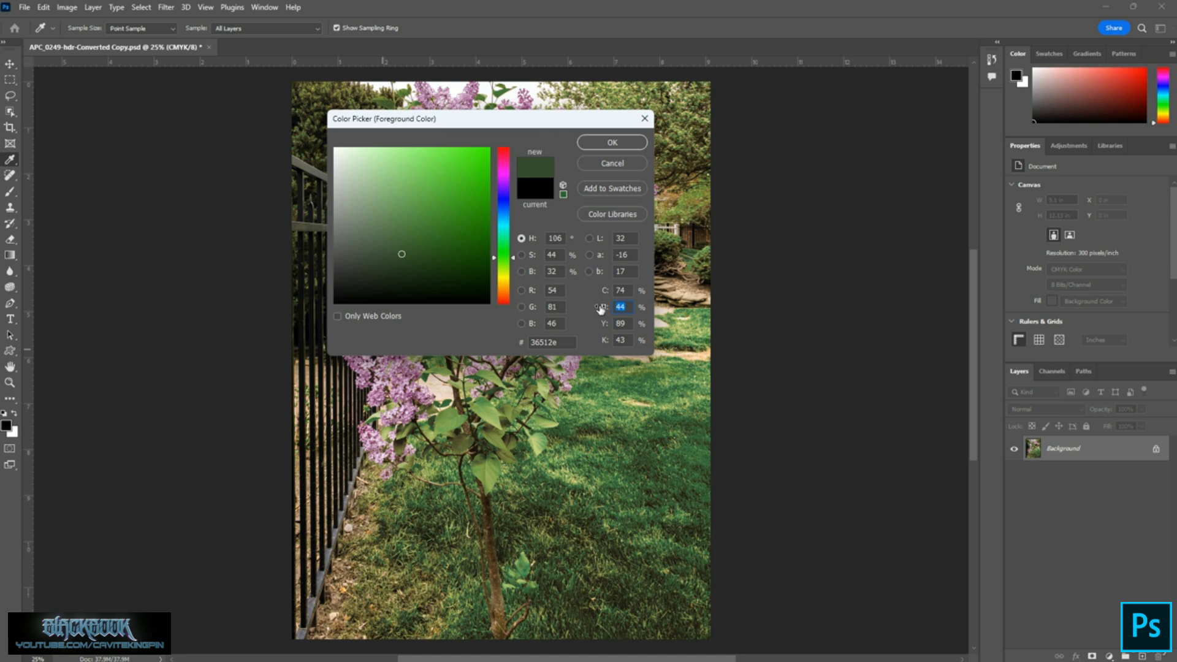
pyautogui.write('60')
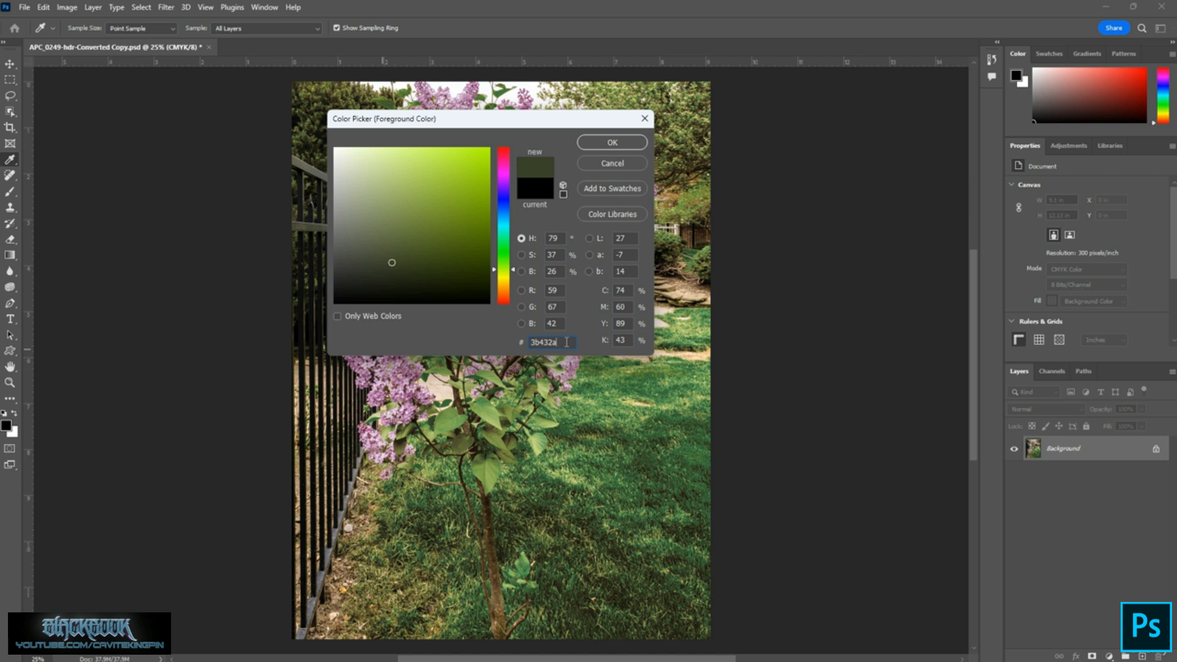
# Browse the TRUMATCH color library and choose the TRUMATCH 20-c green as the new color.
pyautogui.click(612, 214)
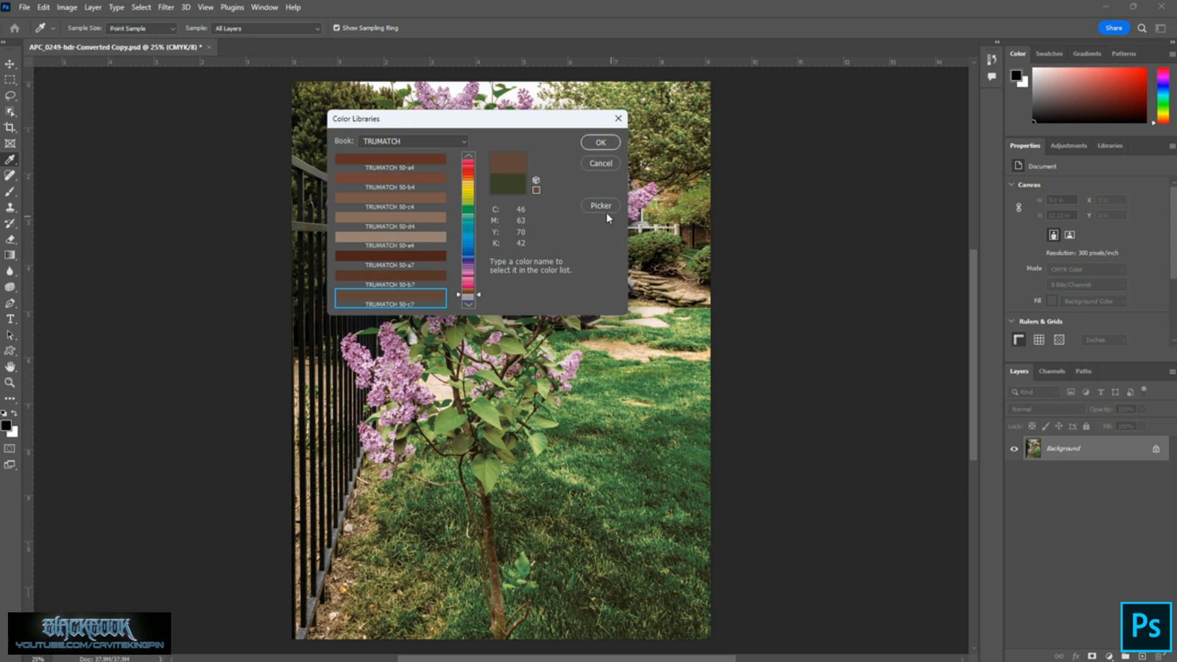
pyautogui.click(452, 145)
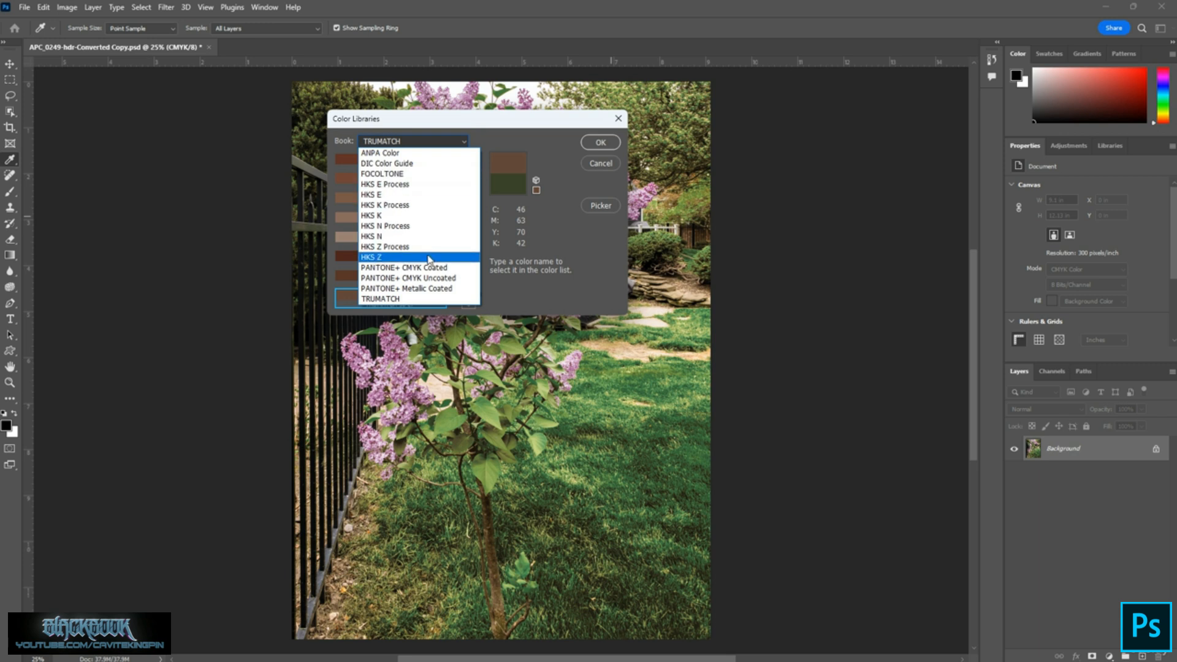
pyautogui.click(410, 301)
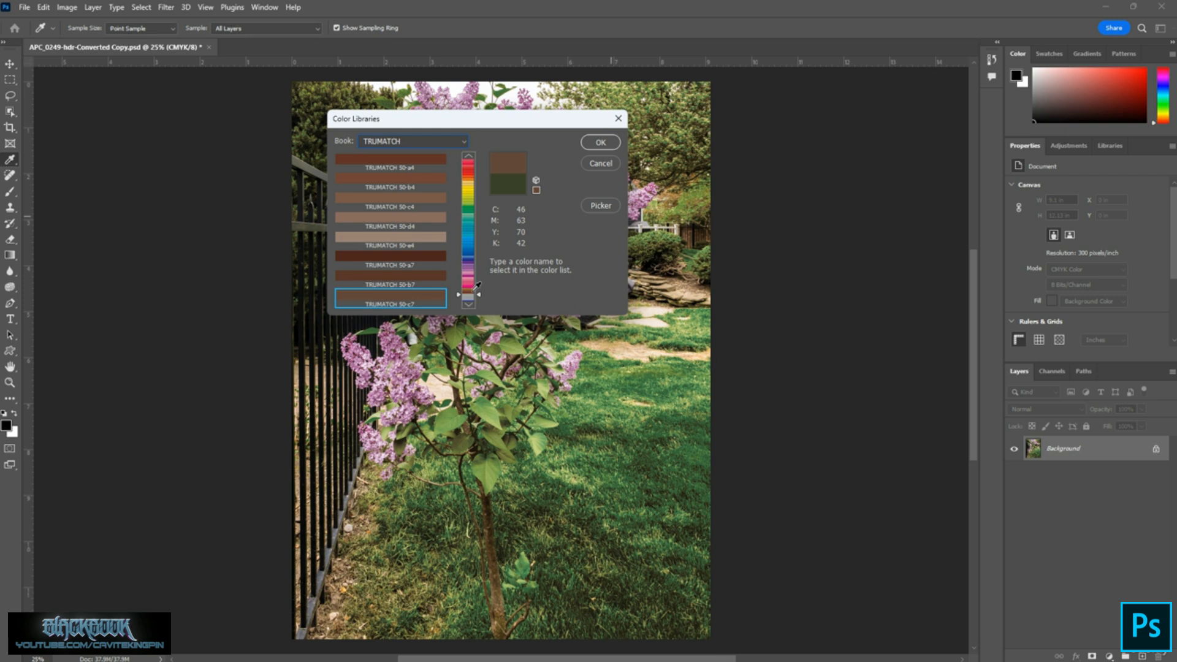
pyautogui.moveTo(480, 296); pyautogui.dragTo(479, 223)
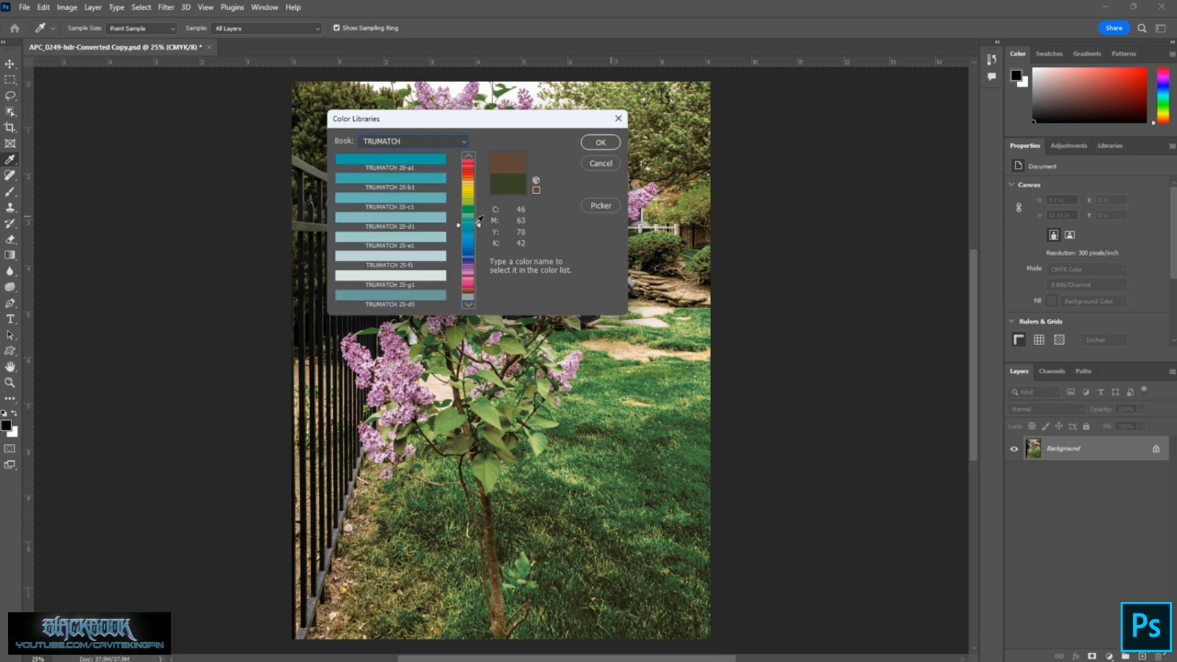
pyautogui.click(432, 185)
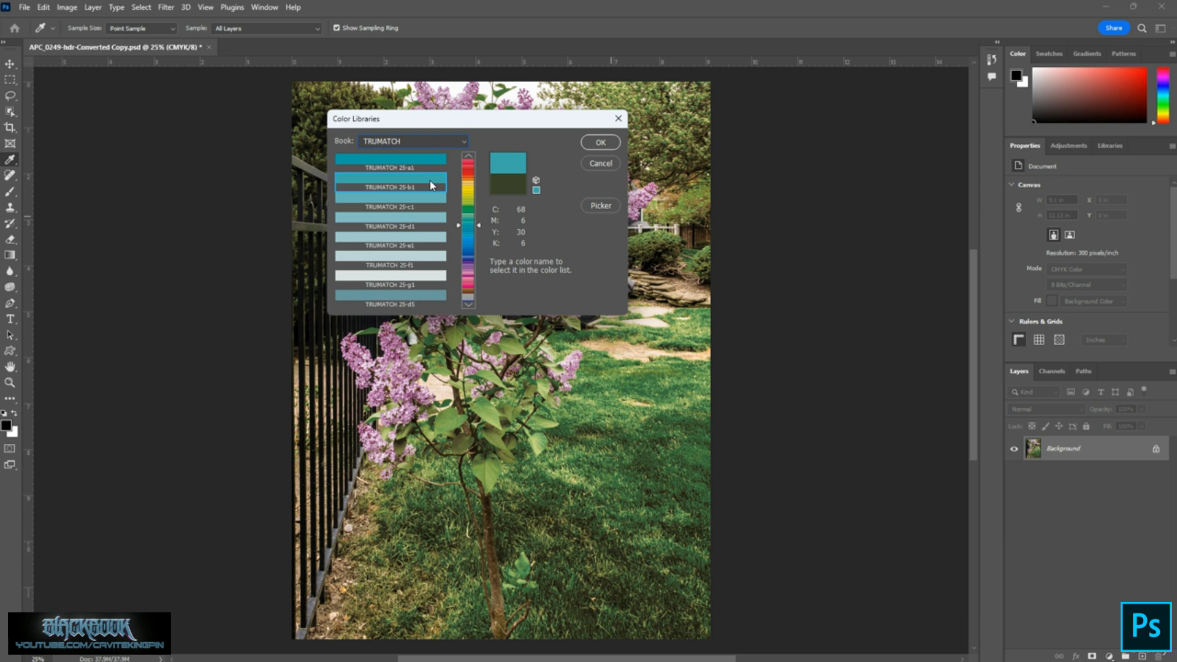
pyautogui.write('20')
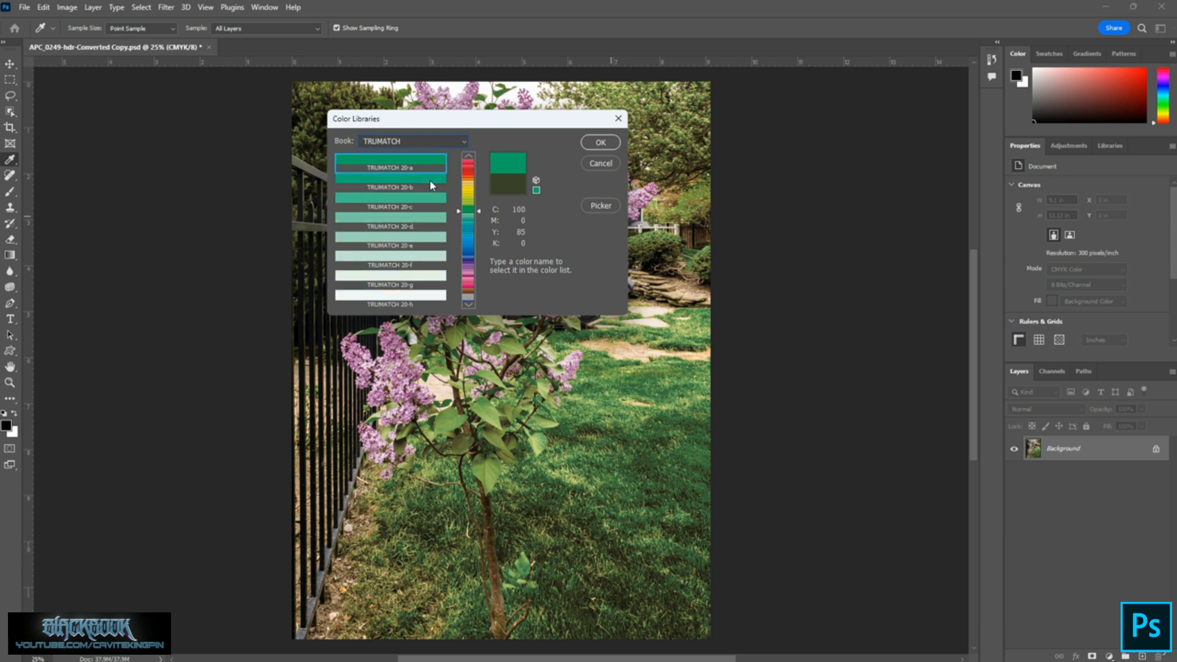
pyautogui.write('-c')
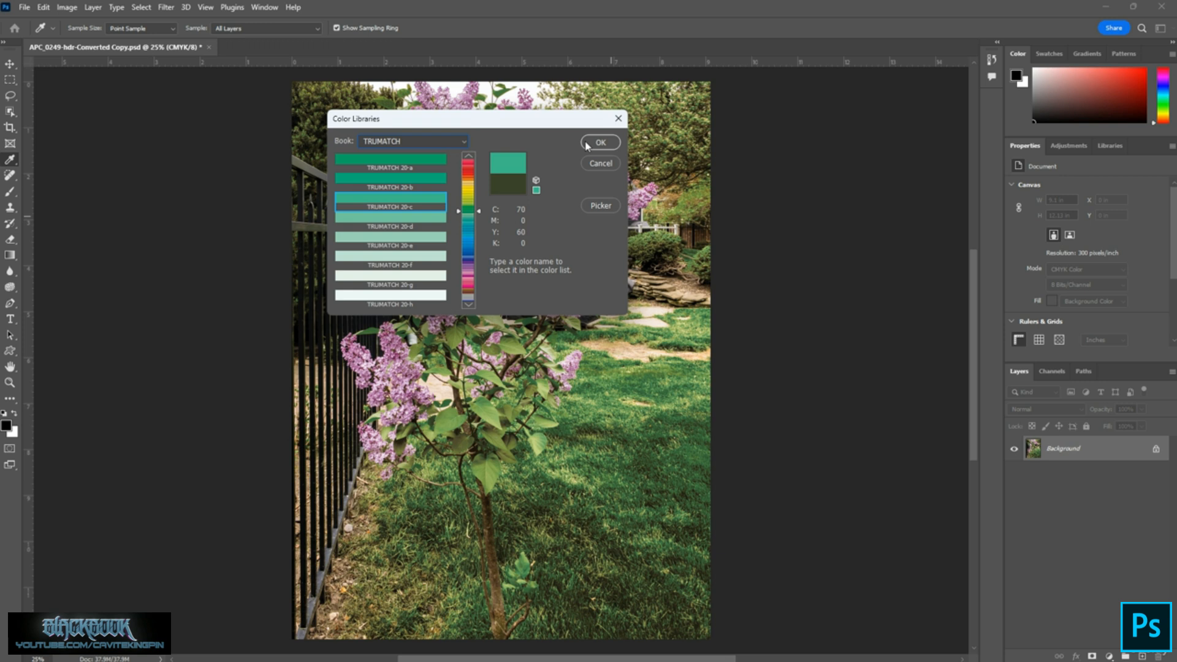
# Back in the Color Picker with bright green 2ddd9c, turn the gamut warning on and off, and substitute the closest printable color.
pyautogui.click(597, 205)
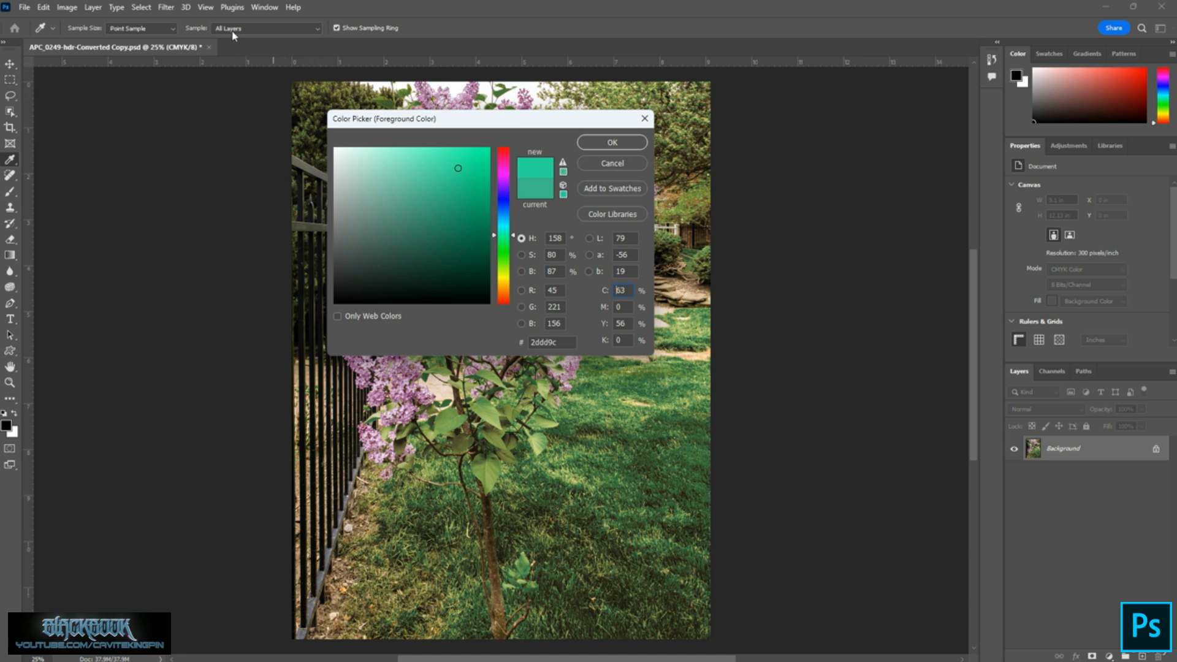
pyautogui.click(207, 7)
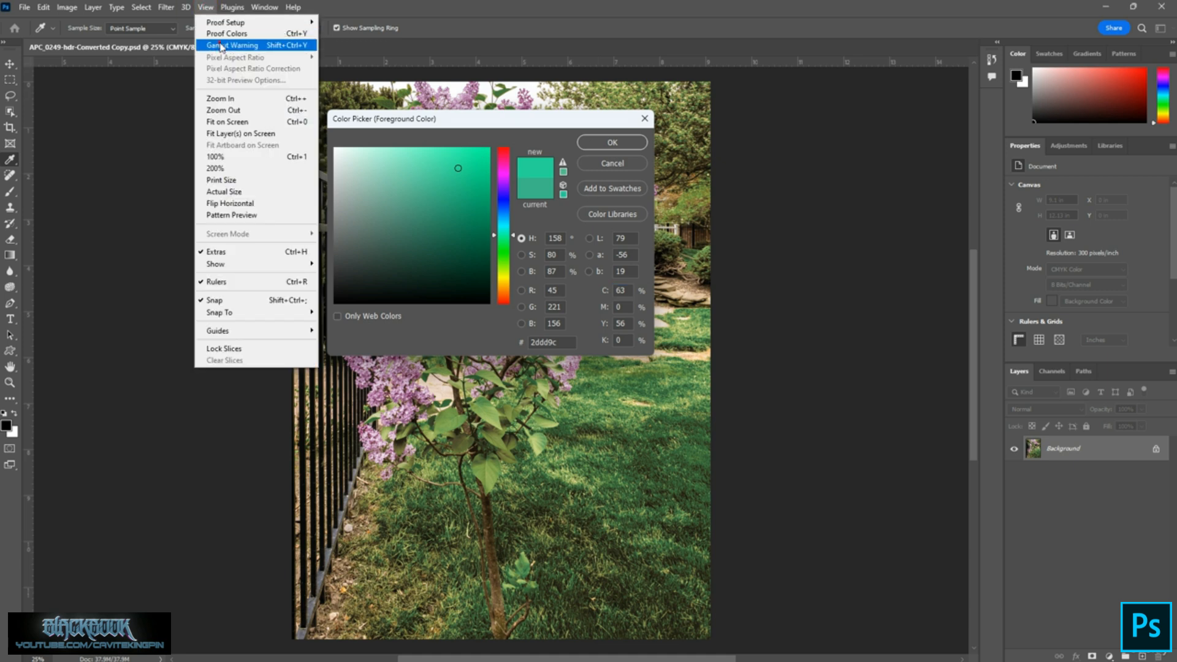
pyautogui.click(221, 46)
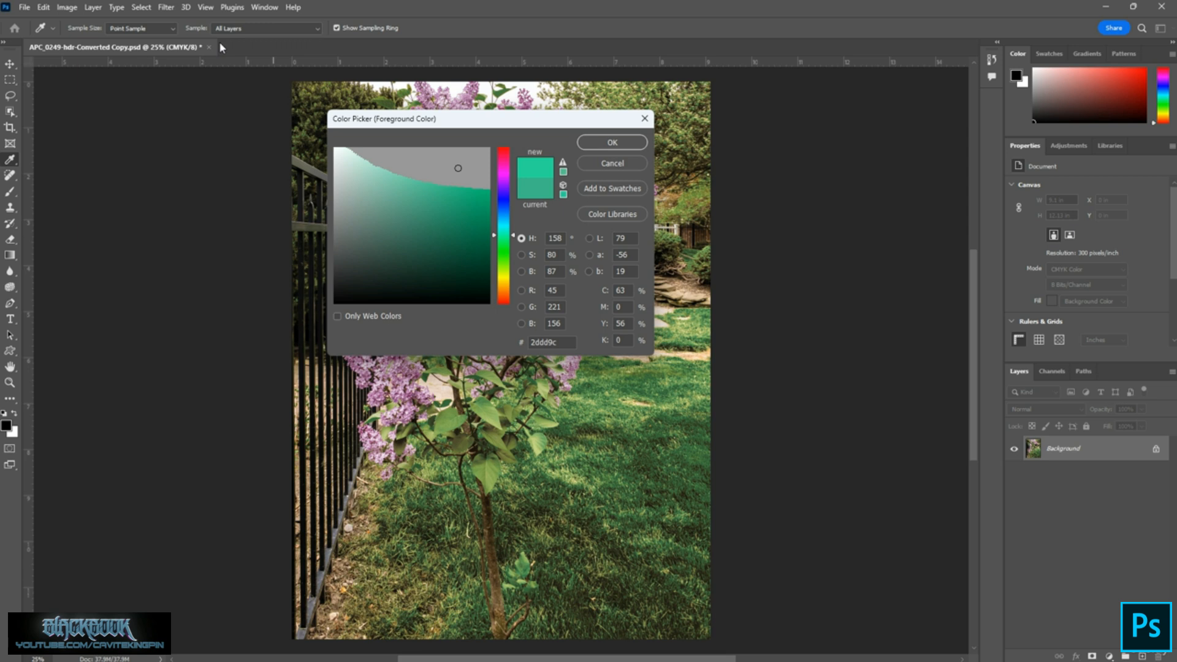
pyautogui.click(206, 7)
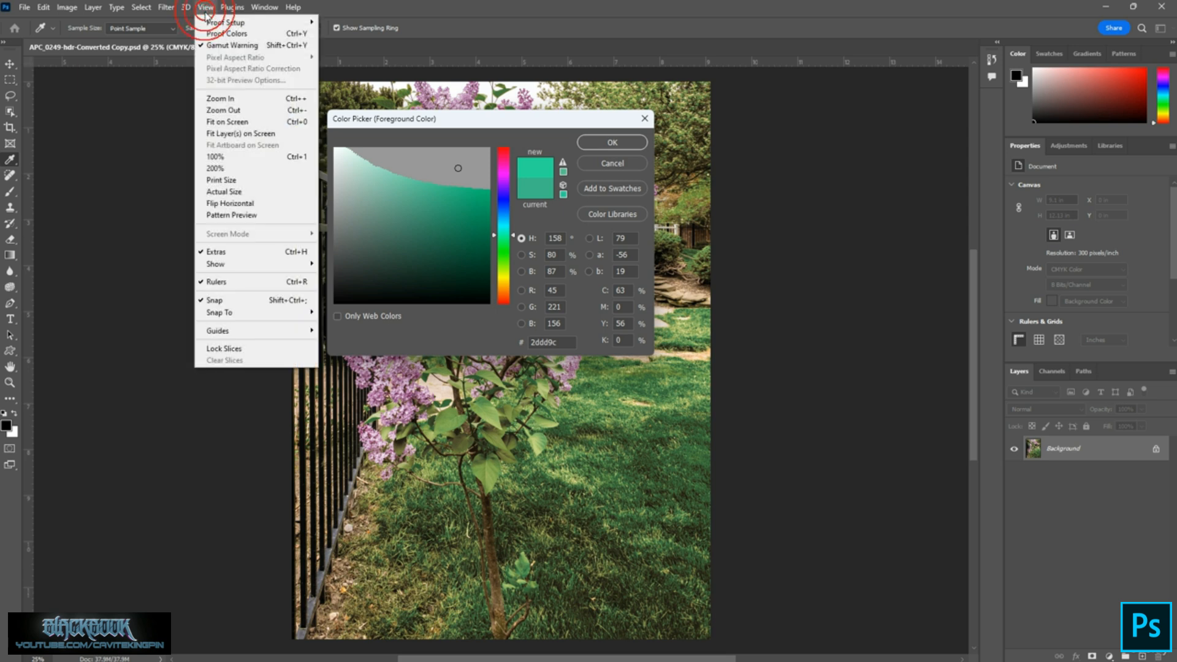
pyautogui.click(225, 48)
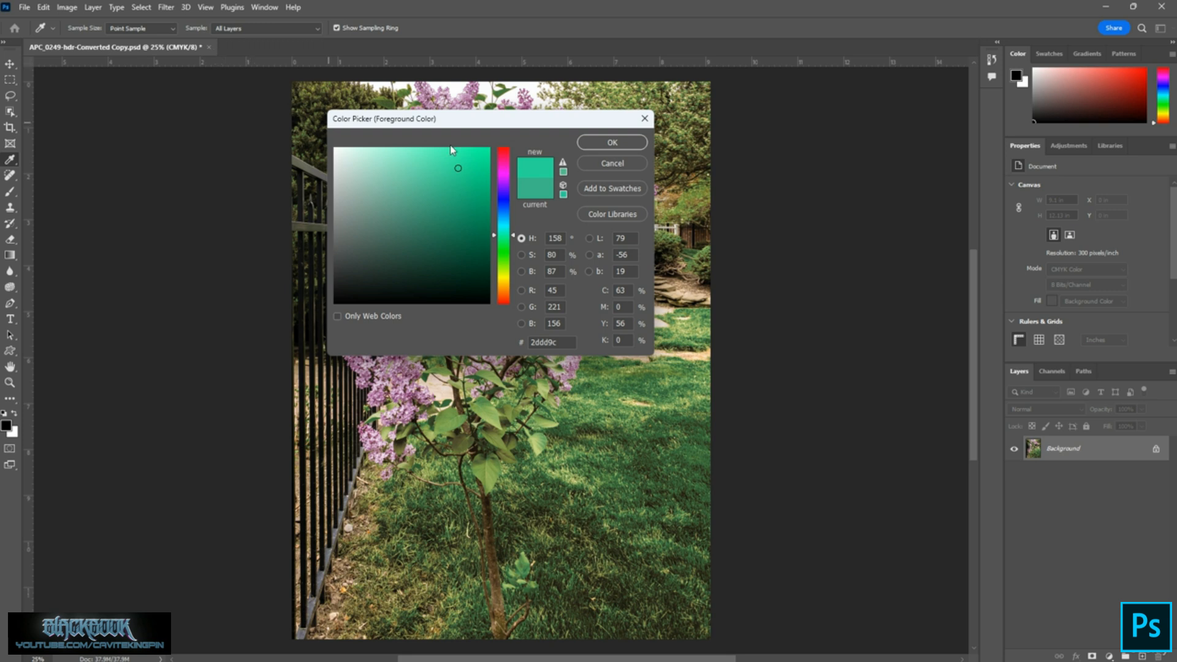
pyautogui.click(564, 172)
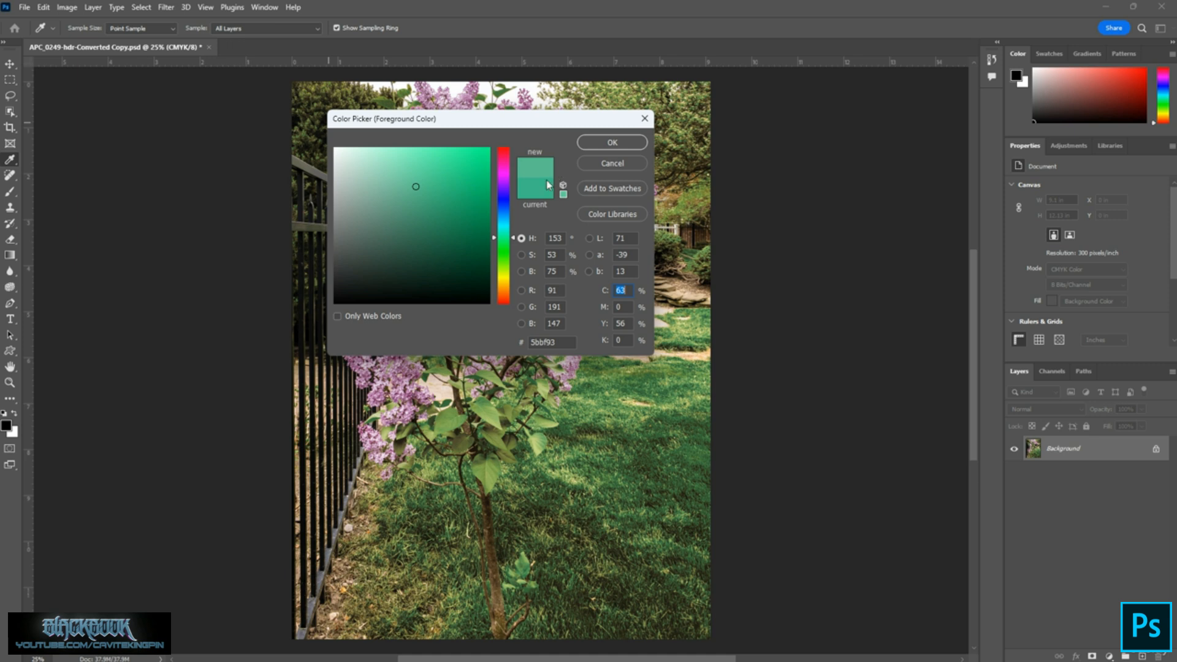
# Toggle Only Web Colors on and off, then pick green 3cbd7d and replace it with its web-safe equivalent 33cc66.
pyautogui.click(366, 319)
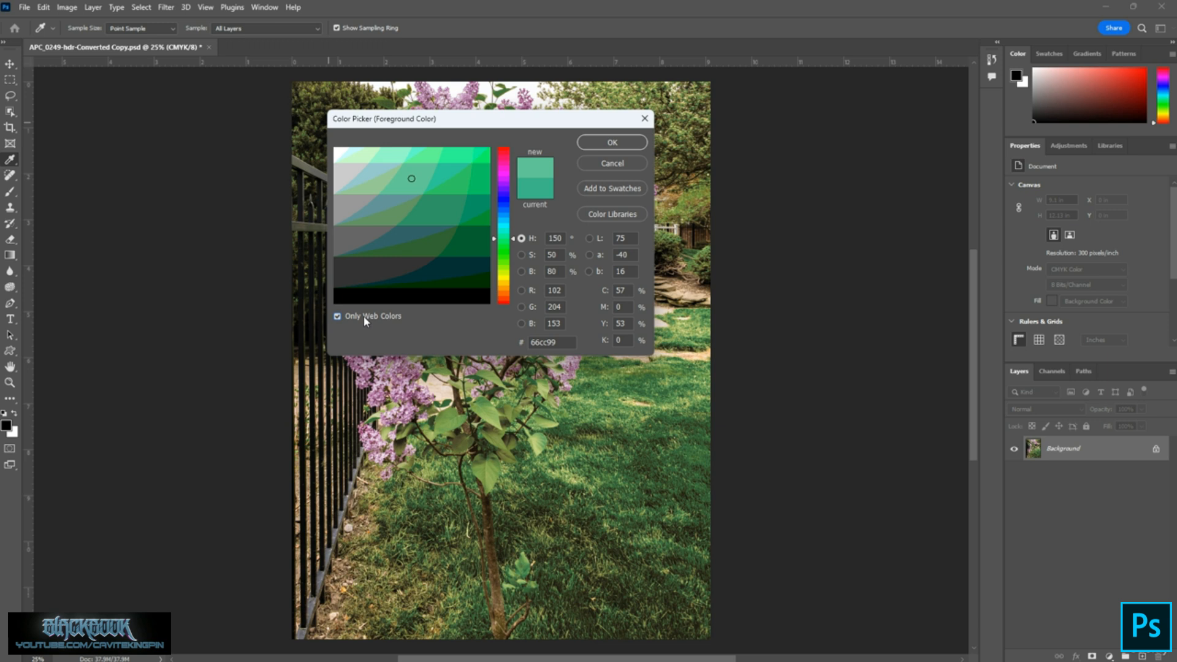
pyautogui.click(365, 318)
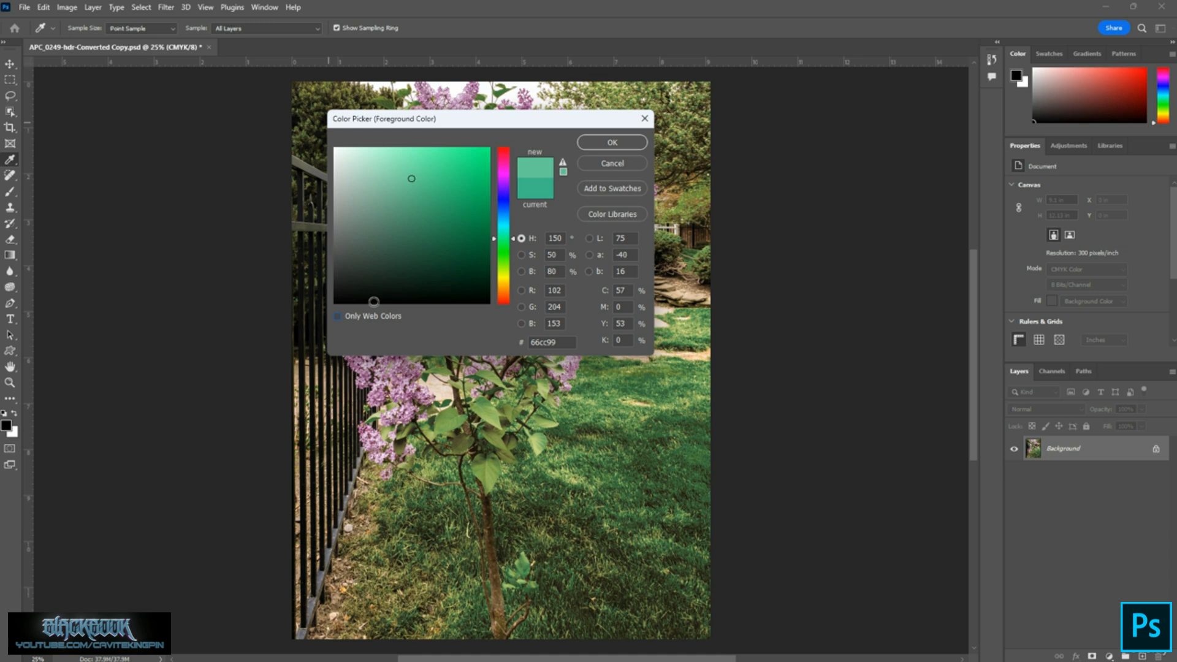
pyautogui.click(441, 187)
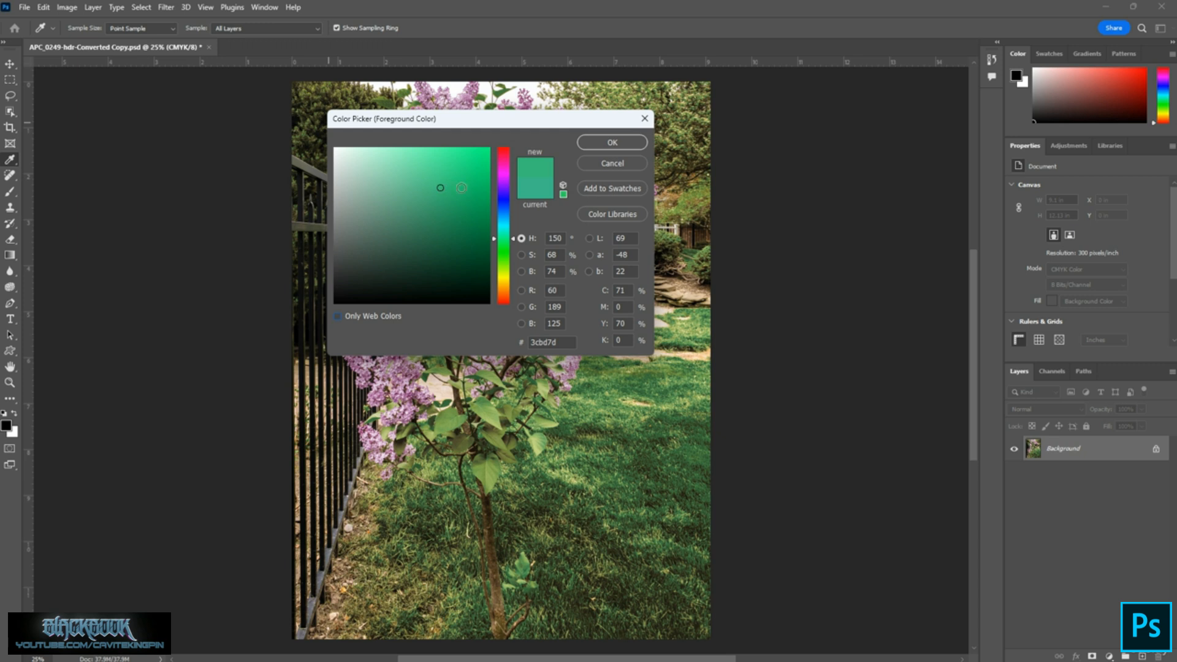
pyautogui.click(562, 195)
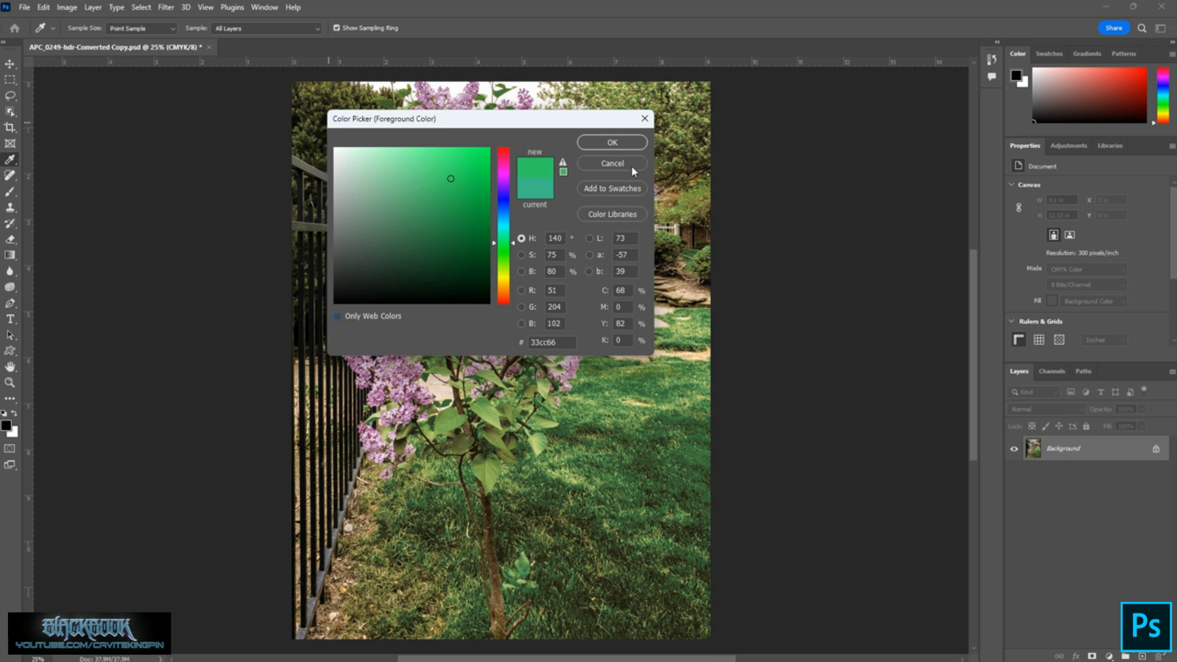
# Save the green as a swatch named "New Green Swatch" and accept it as the foreground color.
pyautogui.click(607, 189)
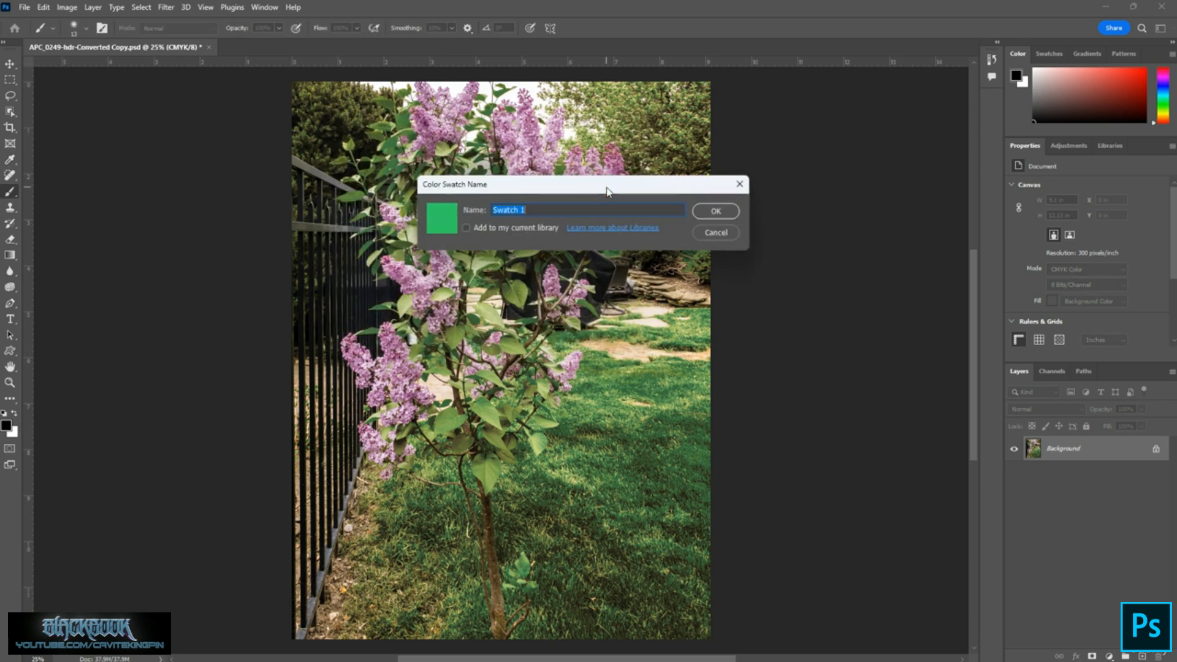
pyautogui.write('New Green Swatch')
pyautogui.click(716, 212)
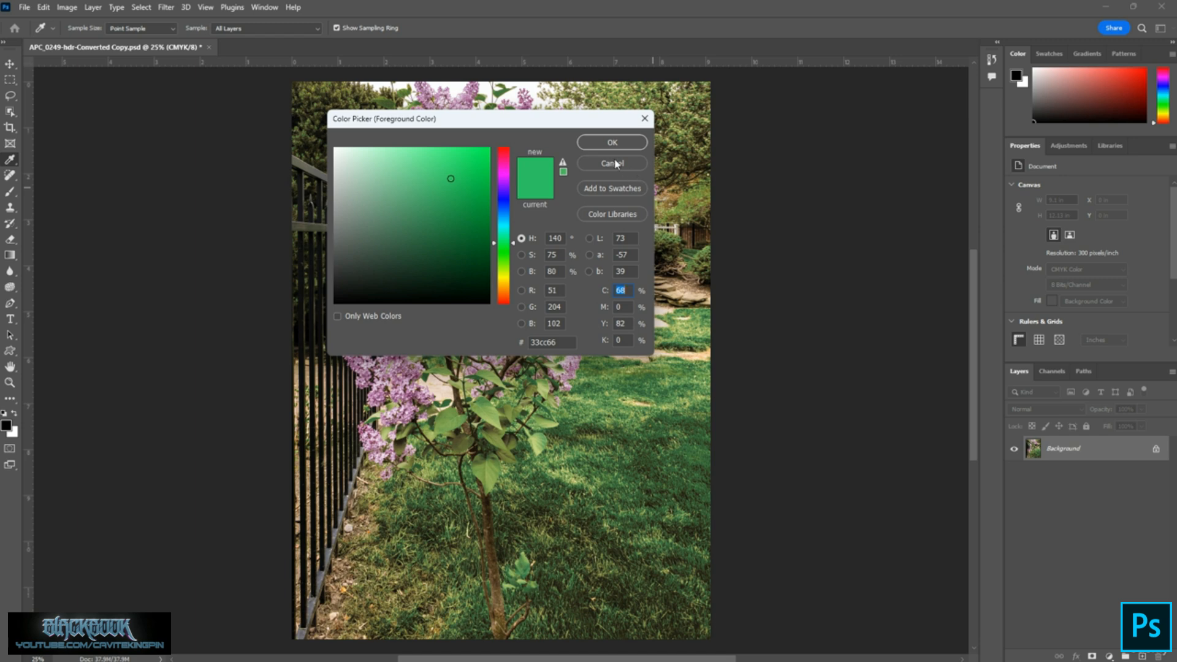
pyautogui.click(612, 141)
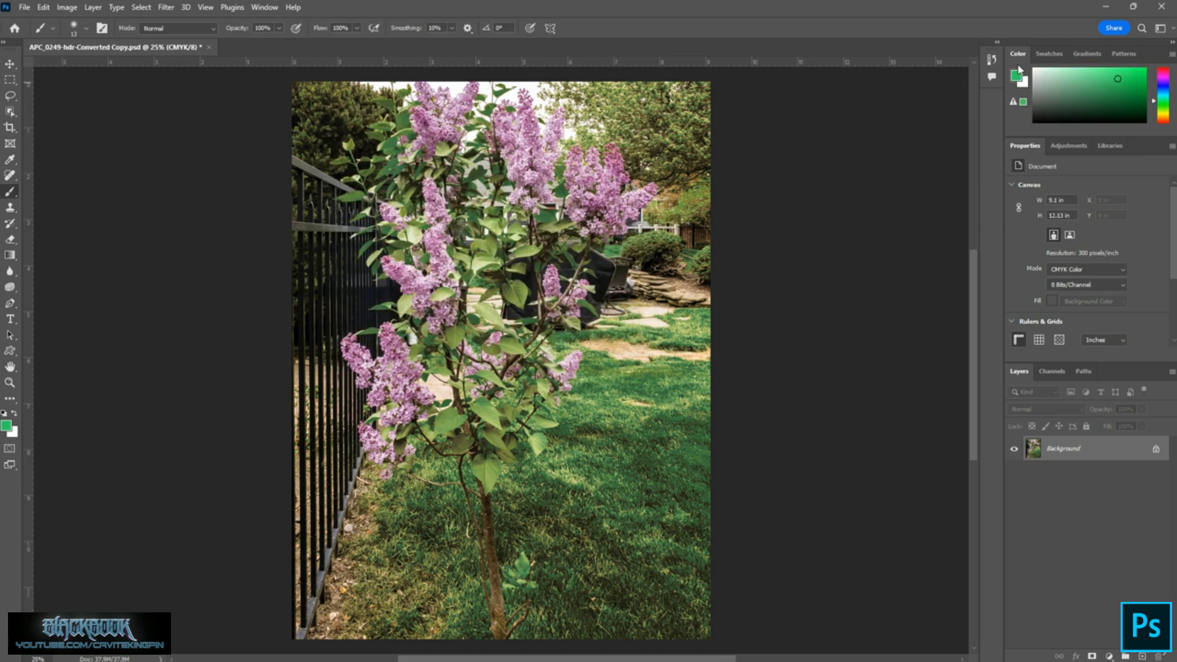
# Find the newly saved green swatch below the swatch groups and select it.
pyautogui.click(1049, 54)
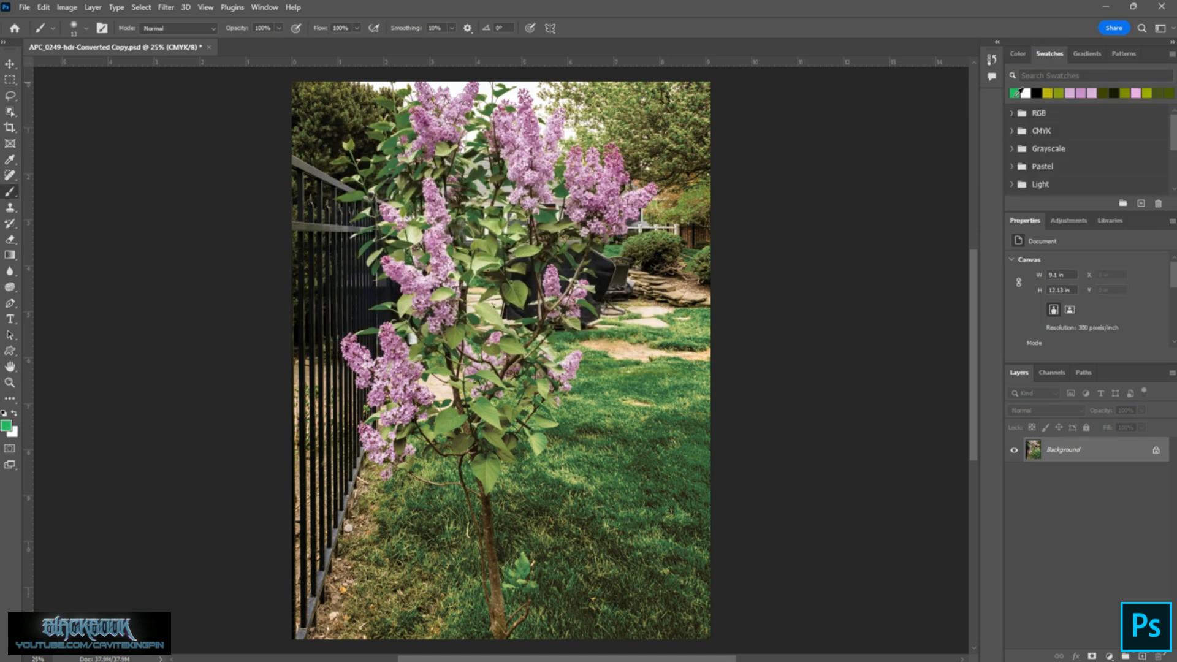
pyautogui.press('4')
pyautogui.scroll(-2, 1055, 156)
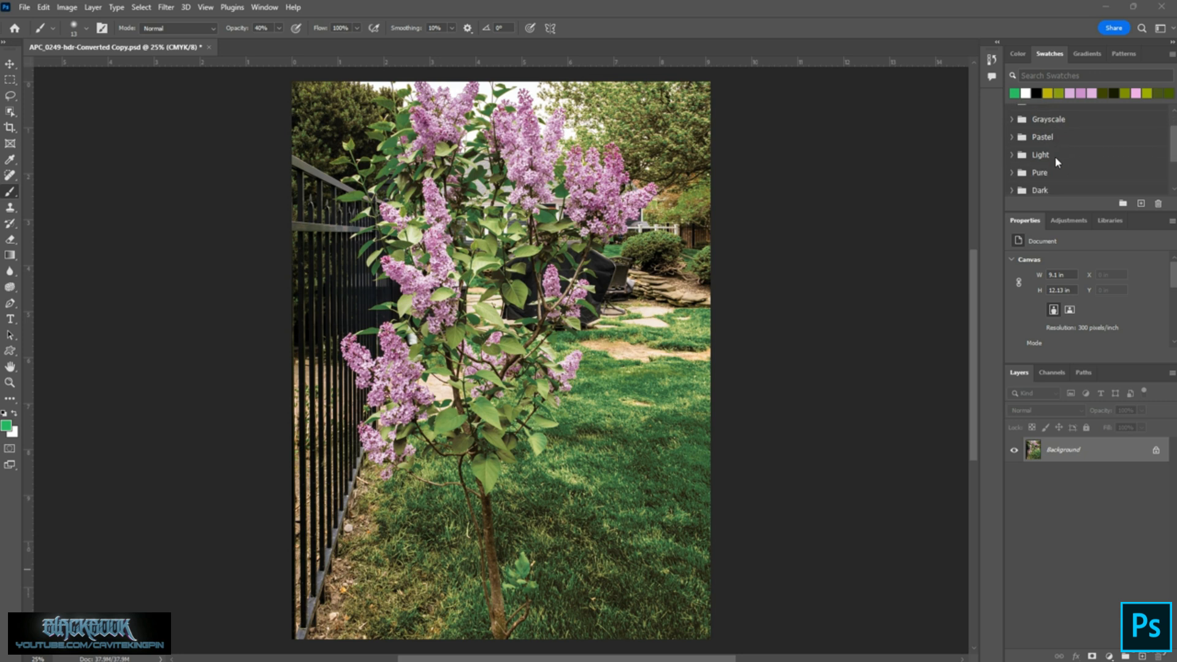
pyautogui.scroll(-3, 1055, 156)
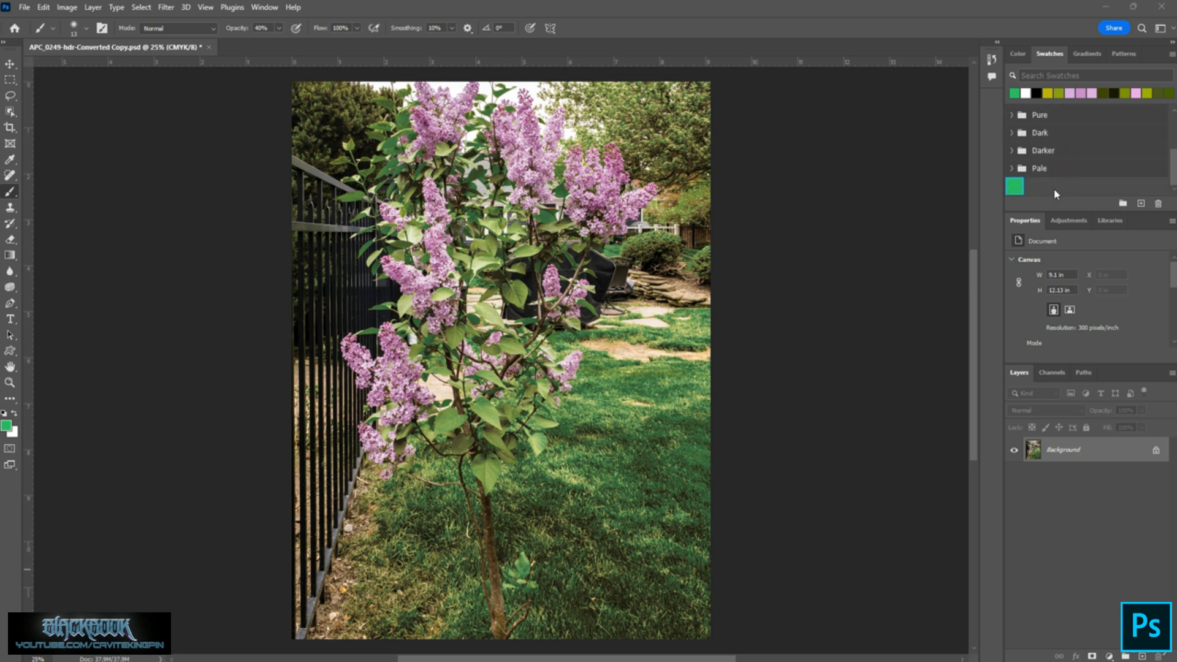
pyautogui.click(1021, 181)
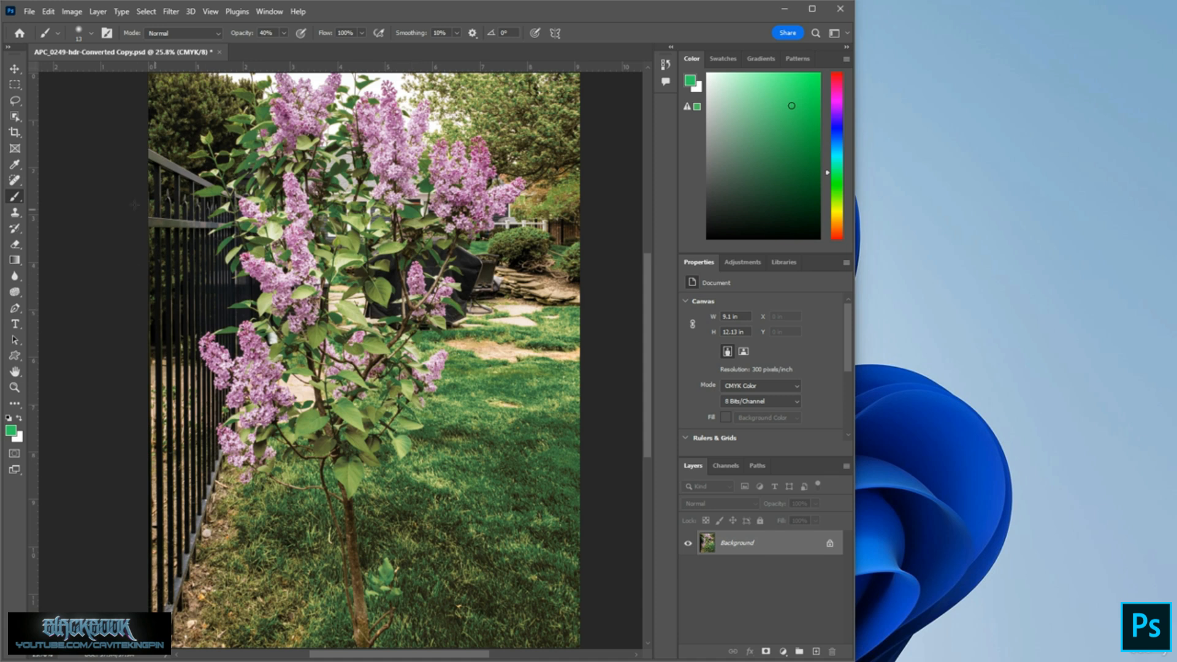
# Use the Eyedropper tool to sample foreground colors from the foliage, a lilac blossom, and a green leaf in the photo.
pyautogui.click(14, 165)
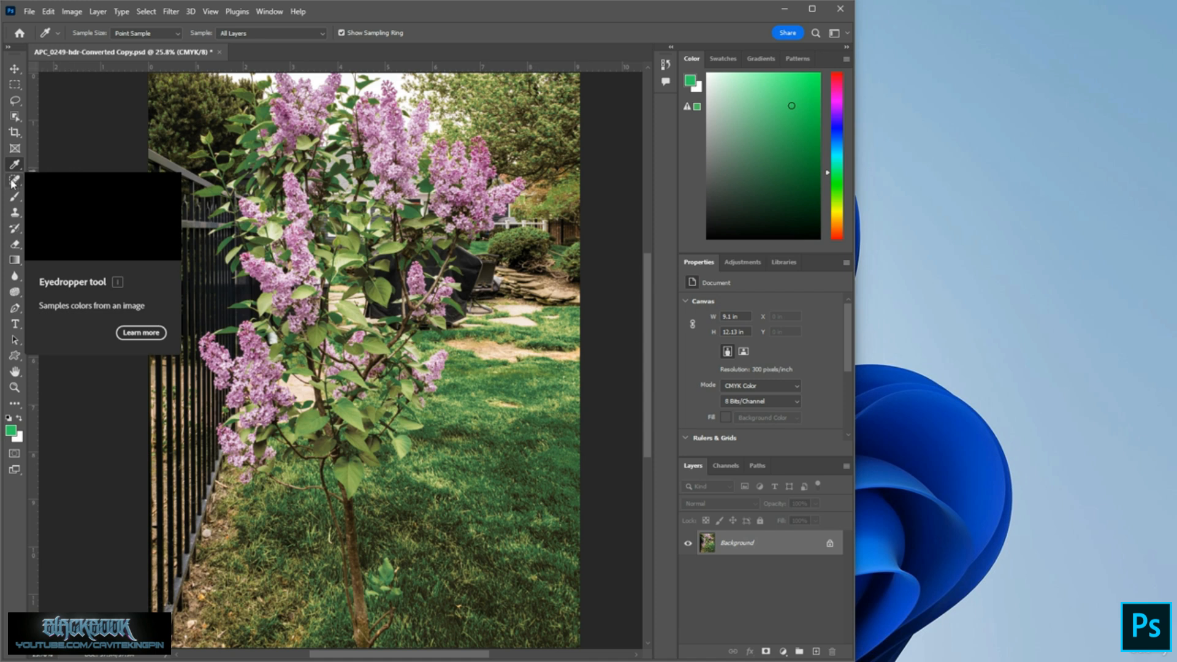
pyautogui.rightClick(12, 167)
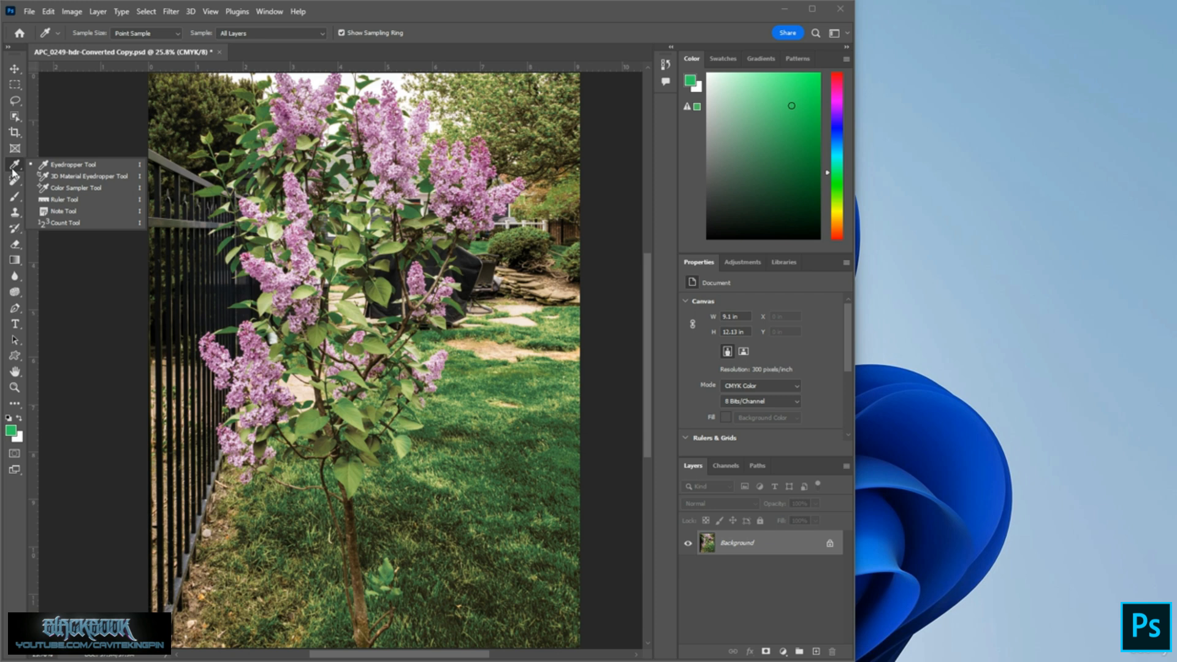
pyautogui.click(15, 167)
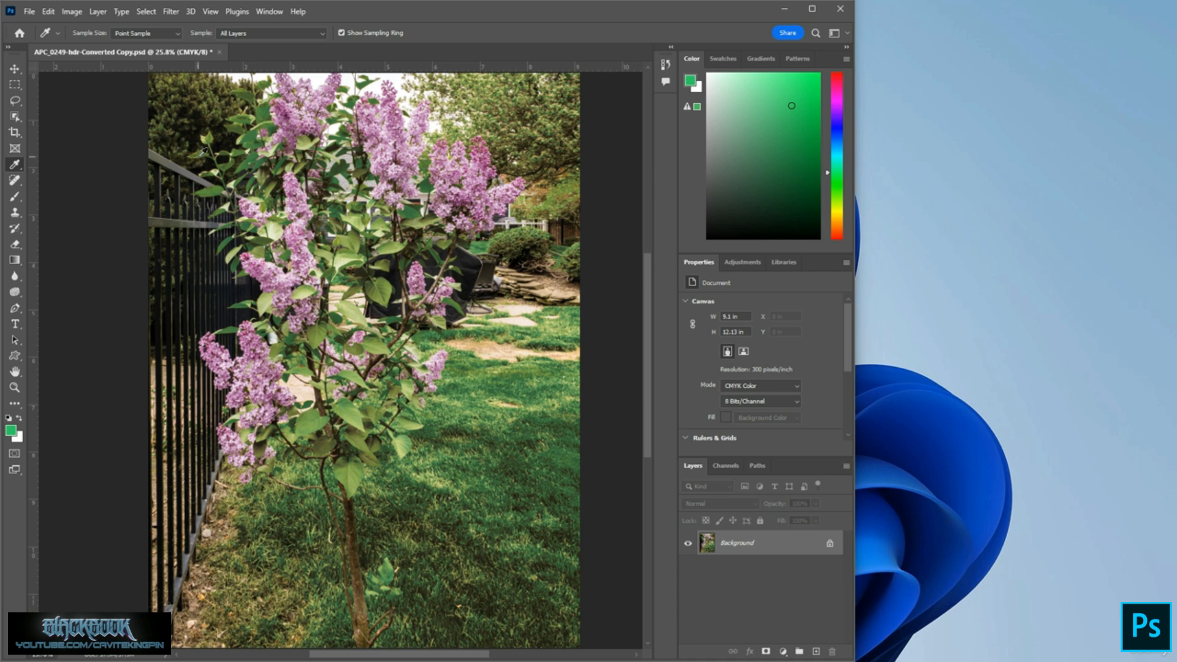
pyautogui.click(199, 155)
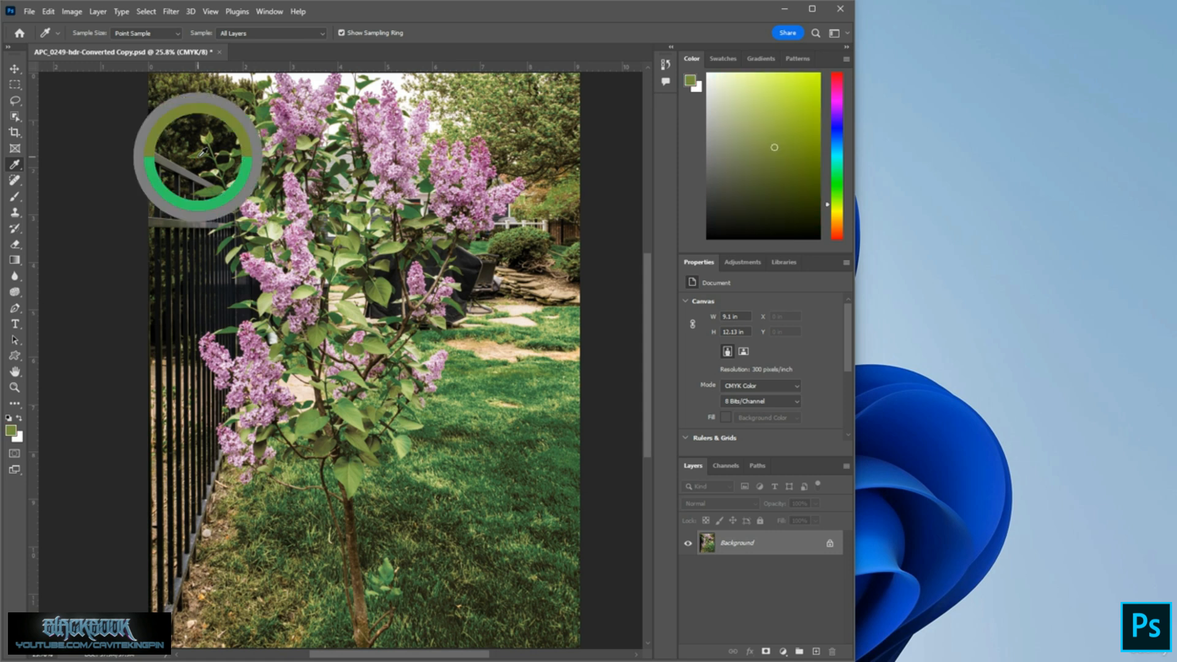
pyautogui.moveTo(204, 151); pyautogui.dragTo(283, 280)
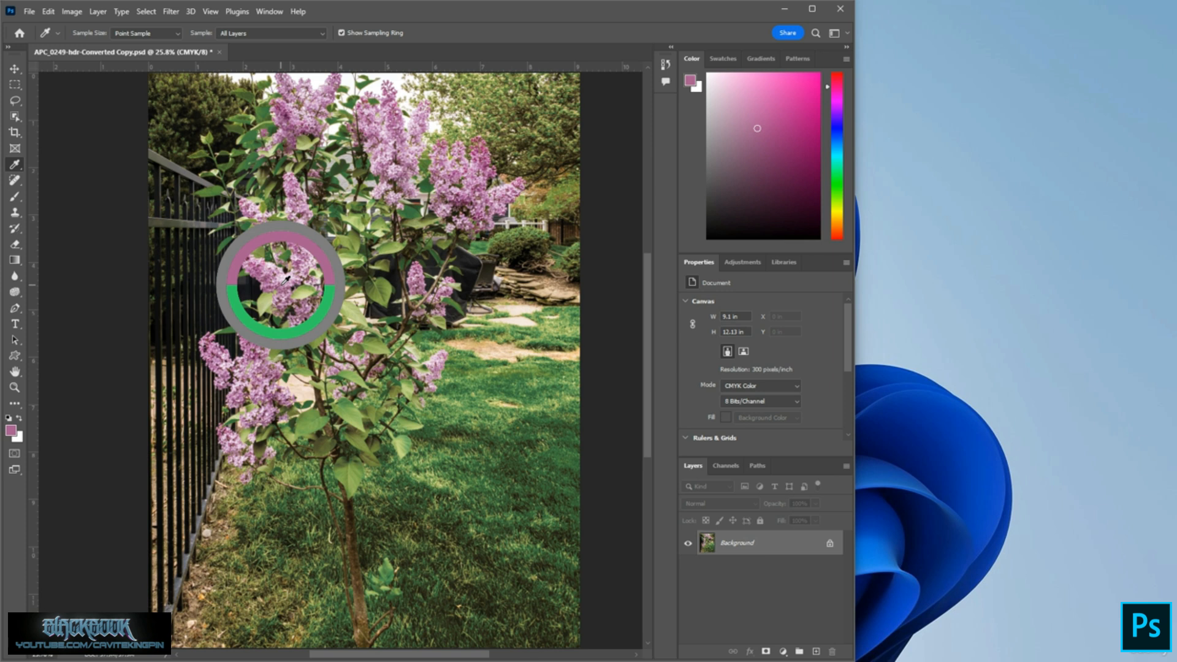
pyautogui.moveTo(286, 277); pyautogui.dragTo(362, 283)
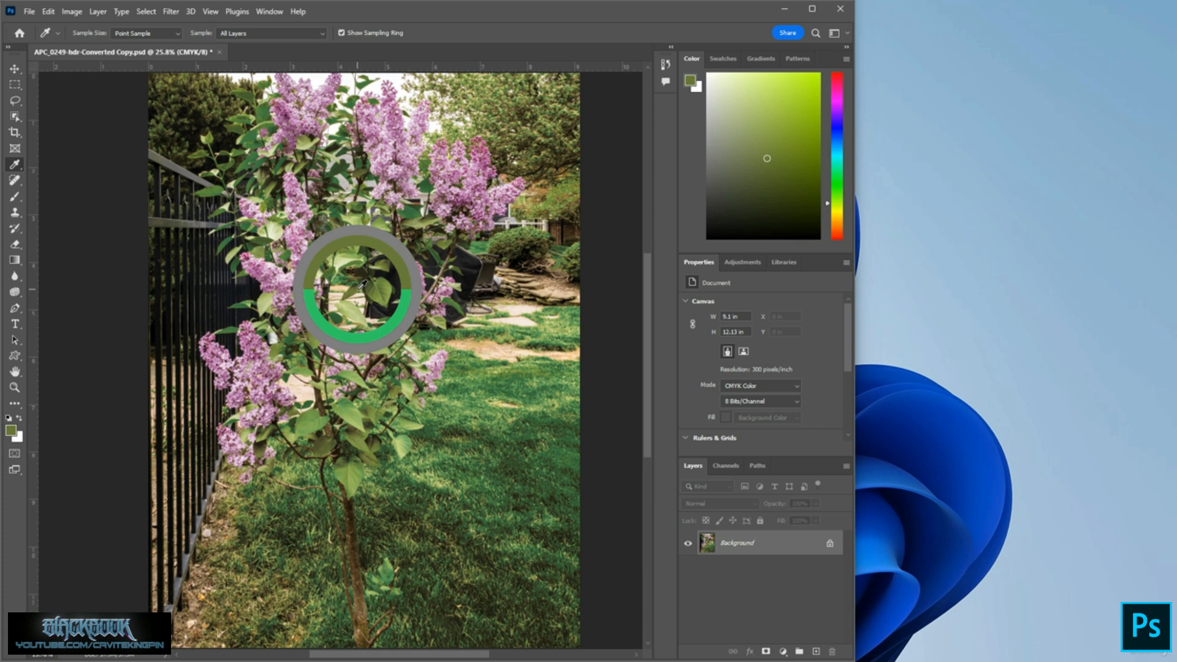
# Sample foreground colors with the Eyedropper from the foliage, the interface outside the photo, and a lilac blossom.
pyautogui.moveTo(362, 283); pyautogui.dragTo(315, 335)
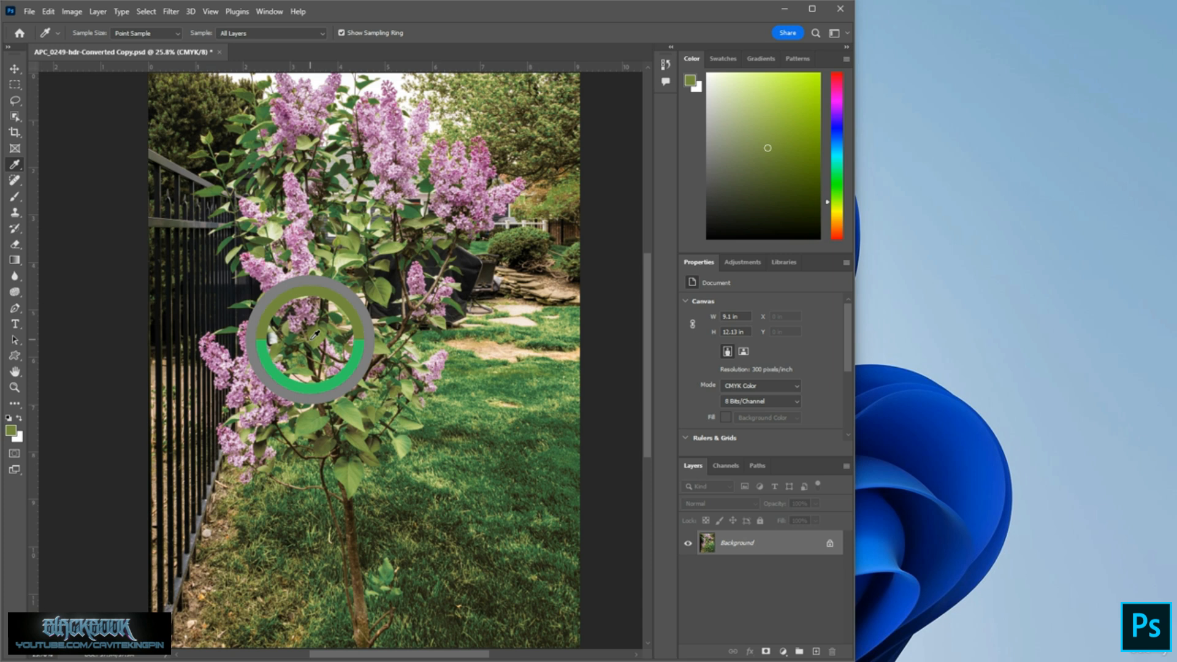
pyautogui.moveTo(315, 335); pyautogui.dragTo(836, 452)
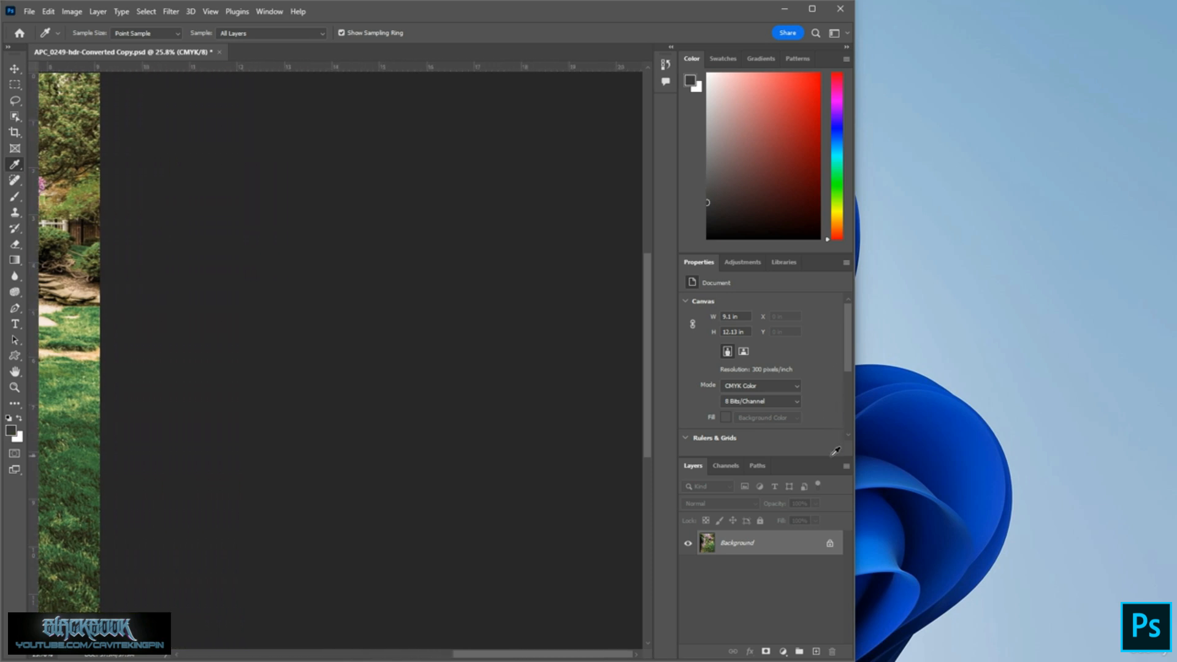
pyautogui.moveTo(835, 452)
pyautogui.mouseDown()
pyautogui.moveTo(921, 445)
pyautogui.moveTo(935, 323)
pyautogui.moveTo(767, 358)
pyautogui.moveTo(9, 357)
pyautogui.moveTo(108, 357)
pyautogui.moveTo(215, 315)
pyautogui.moveTo(207, 285)
pyautogui.mouseUp()
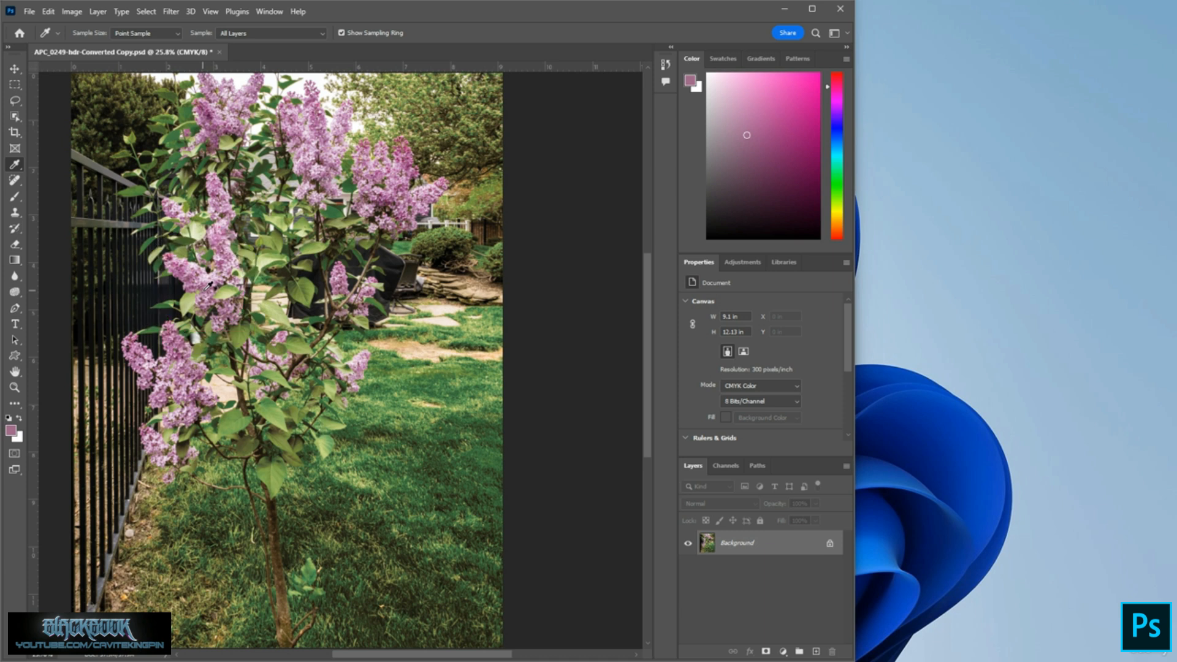
# With the sampling ring shown, sample a leaf and the tan dirt patch as foreground colors, and the green grass as the background color.
pyautogui.click(342, 33)
pyautogui.moveTo(288, 223); pyautogui.dragTo(289, 236)
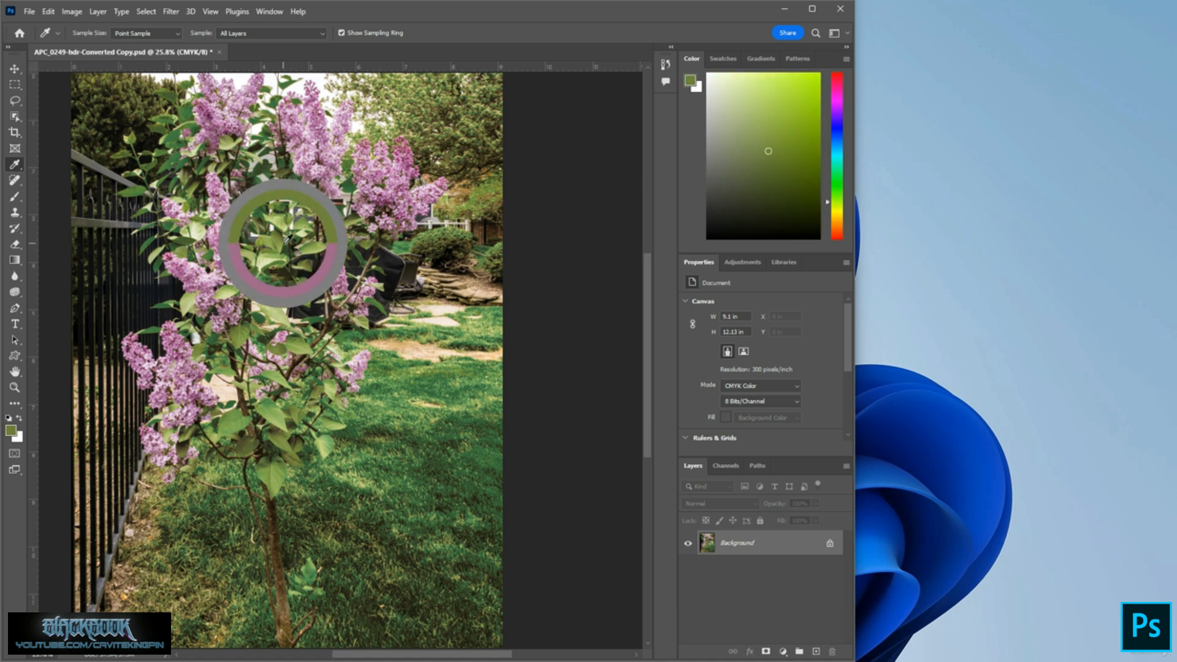
pyautogui.moveTo(289, 236); pyautogui.dragTo(289, 236)
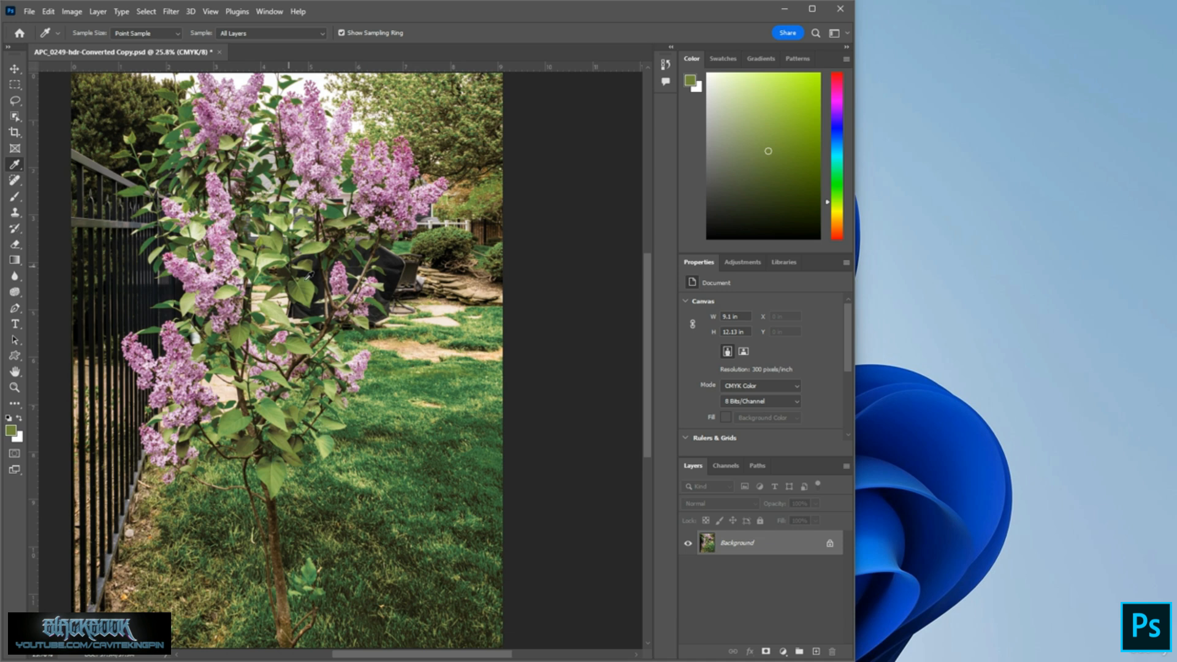
pyautogui.moveTo(328, 296); pyautogui.dragTo(398, 347)
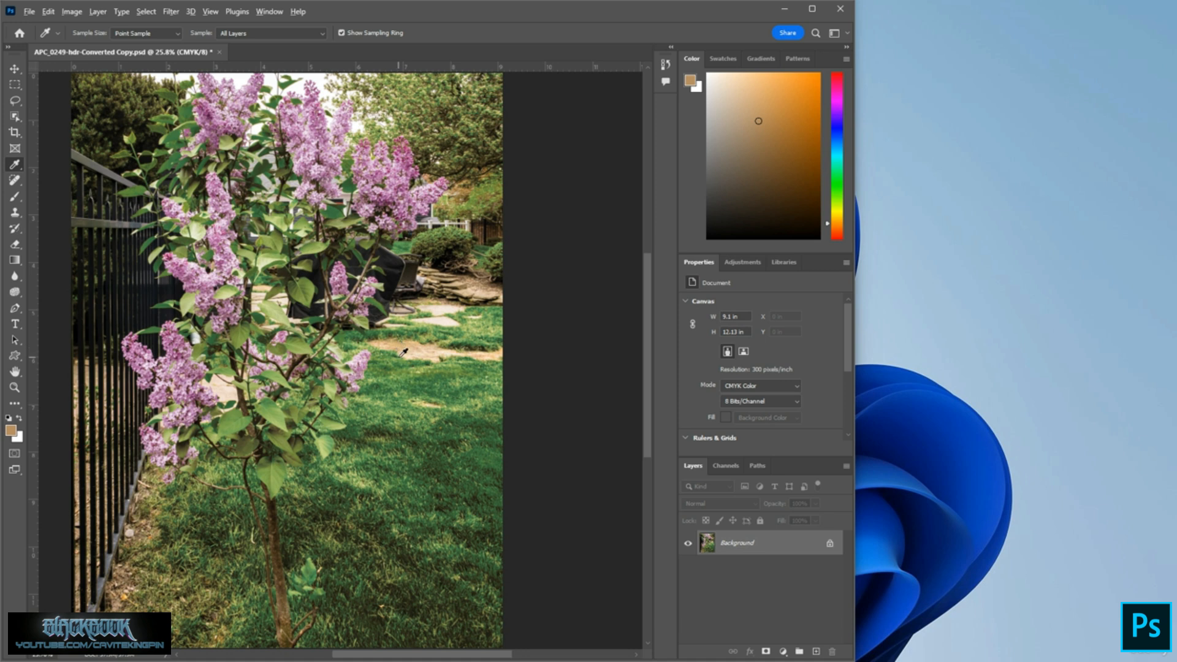
pyautogui.moveTo(401, 353); pyautogui.dragTo(377, 472)
# Review the Eyedropper's sample size and layer sampling choices, keeping Point Sample and All Layers.
pyautogui.click(177, 35)
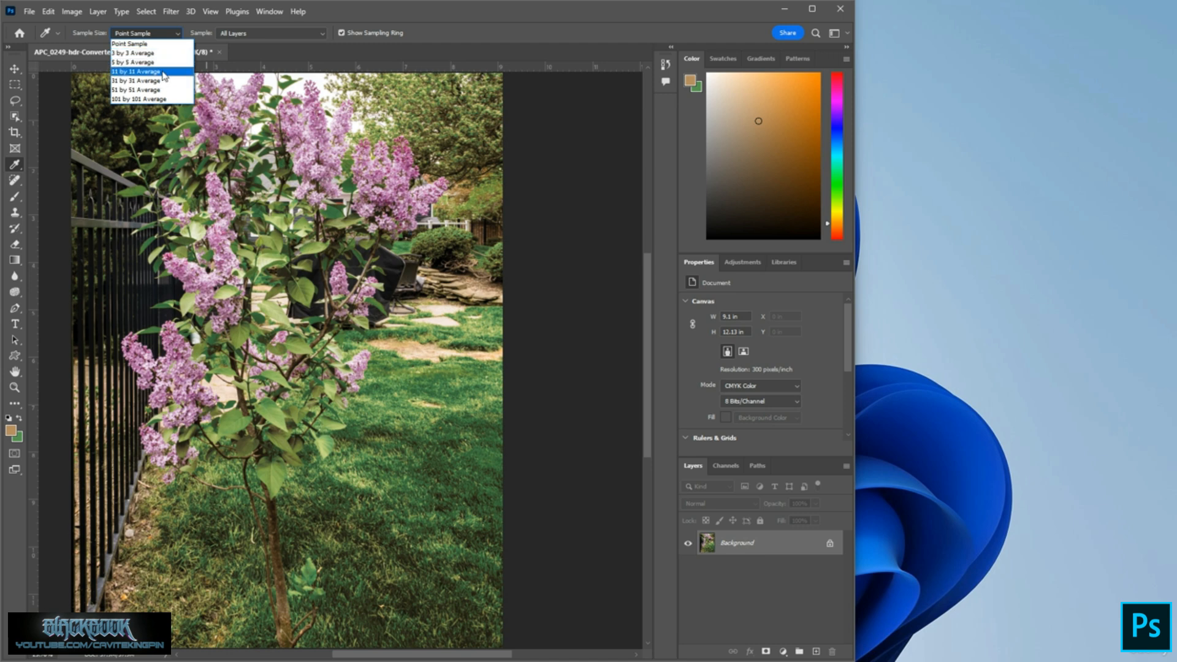
pyautogui.click(209, 33)
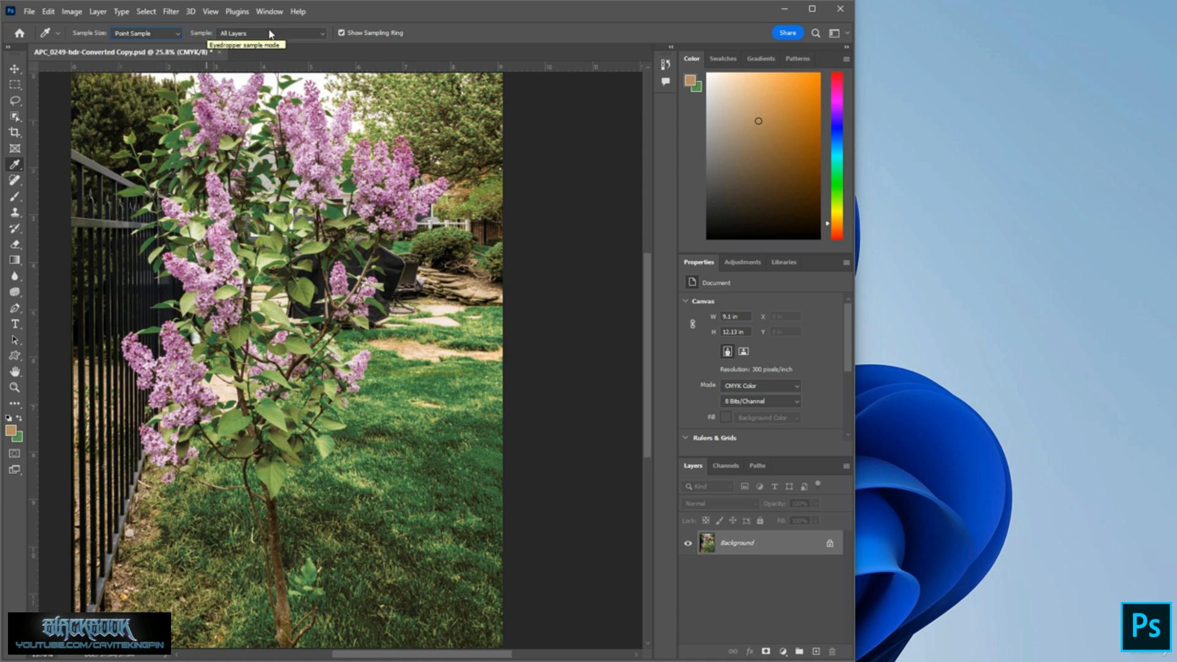
pyautogui.click(320, 33)
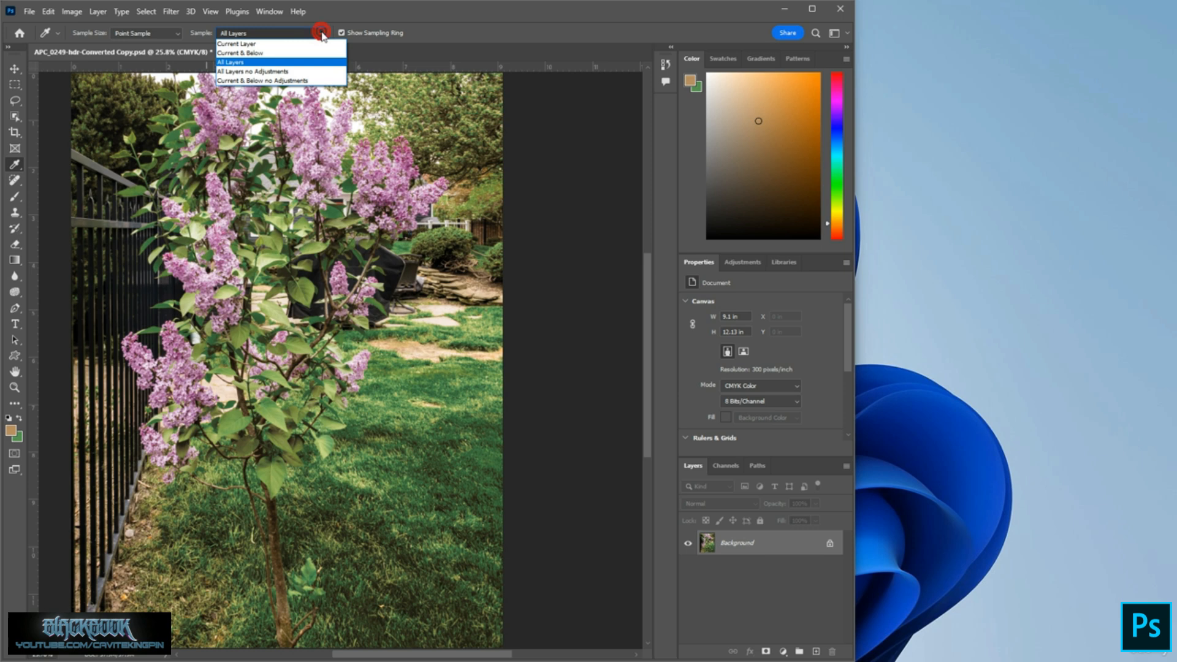
pyautogui.click(289, 63)
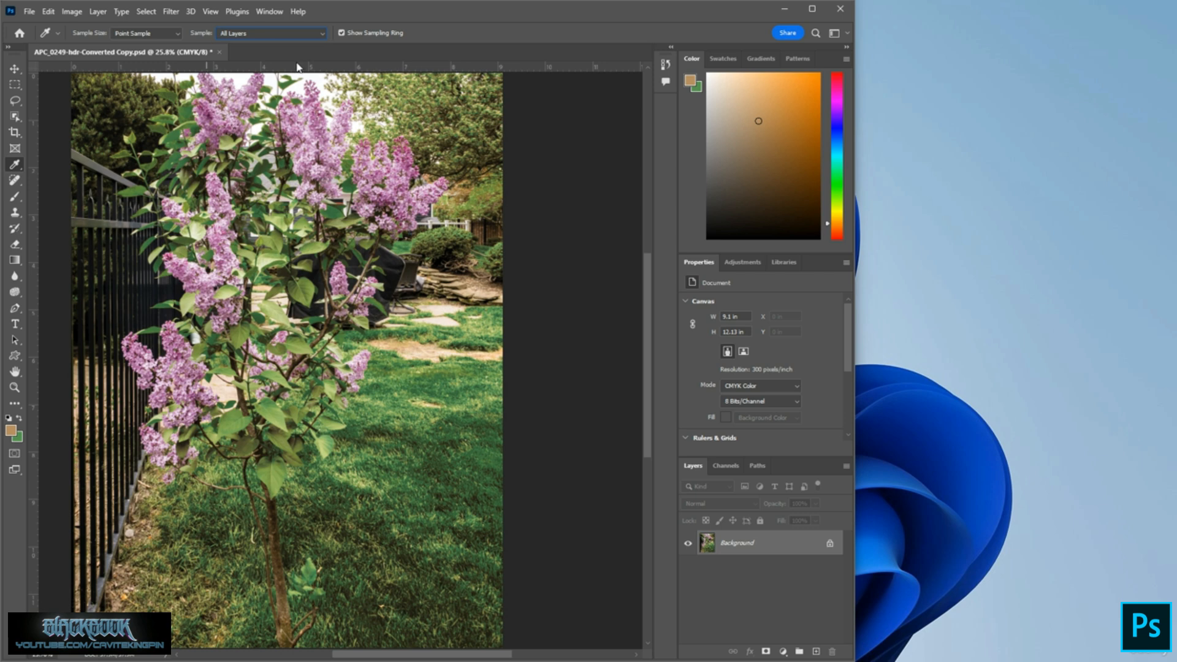
# Switch to the Brush tool and temporarily use the Eyedropper to sample a light tan from the dirt patch as the foreground color.
pyautogui.click(20, 197)
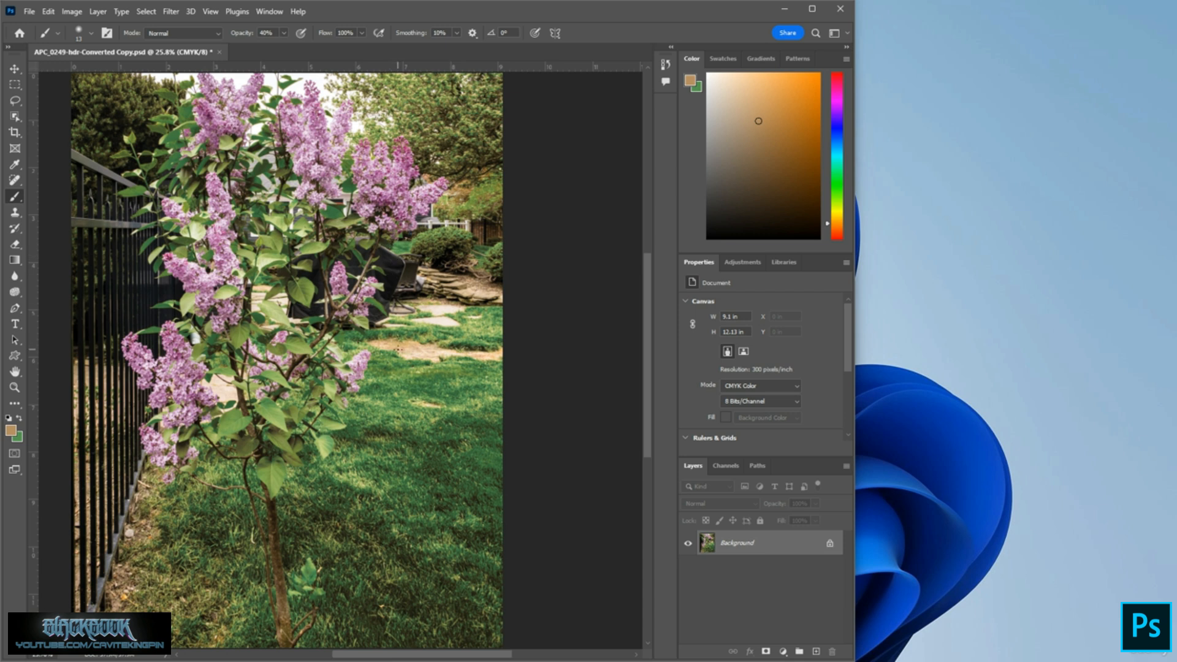
pyautogui.keyDown('alt'); pyautogui.click(403, 344); pyautogui.keyUp('alt')
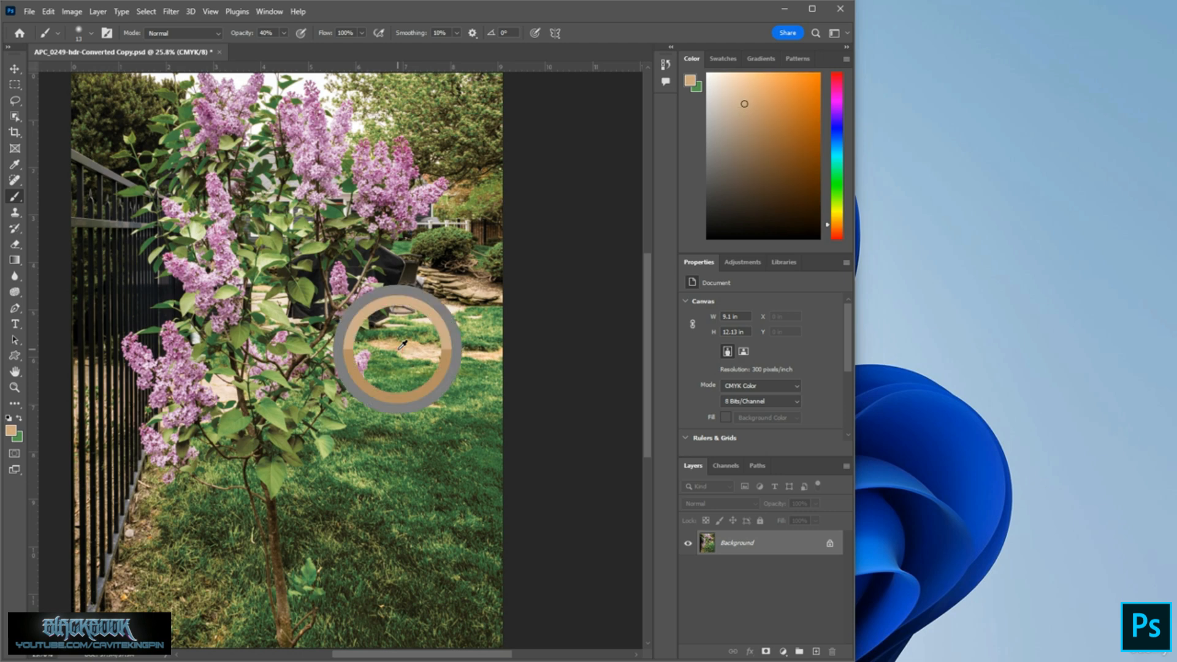
pyautogui.moveTo(403, 344); pyautogui.dragTo(112, 193)
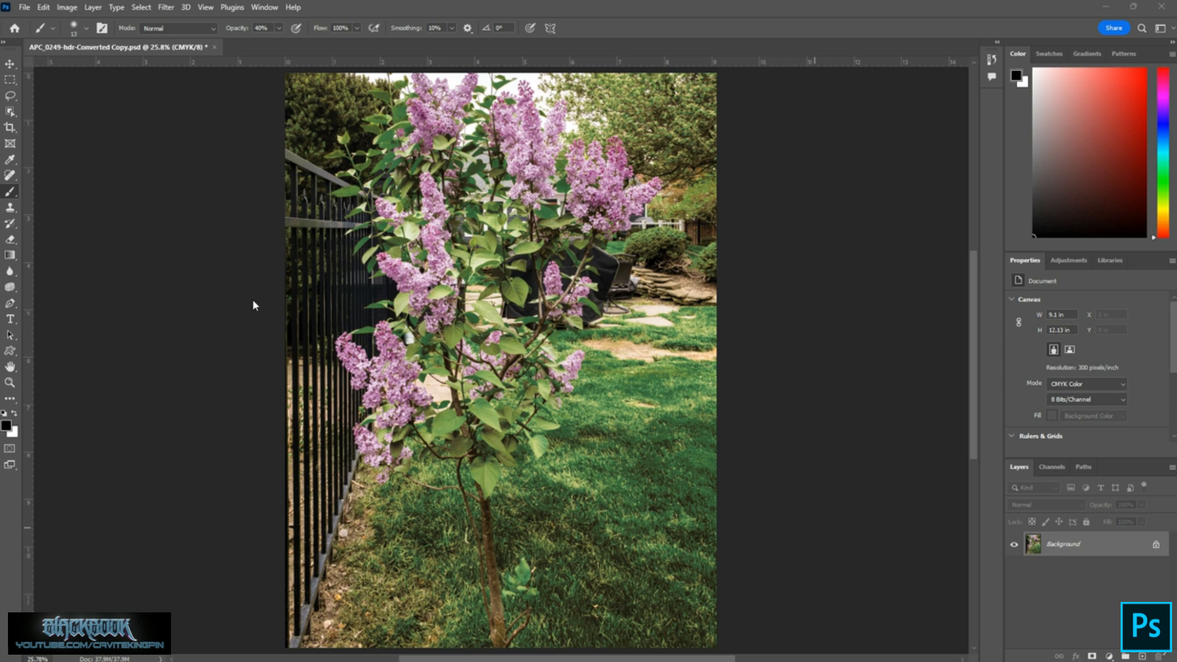
# Display the color swatches, then expand and collapse the RGB swatch group.
pyautogui.click(270, 8)
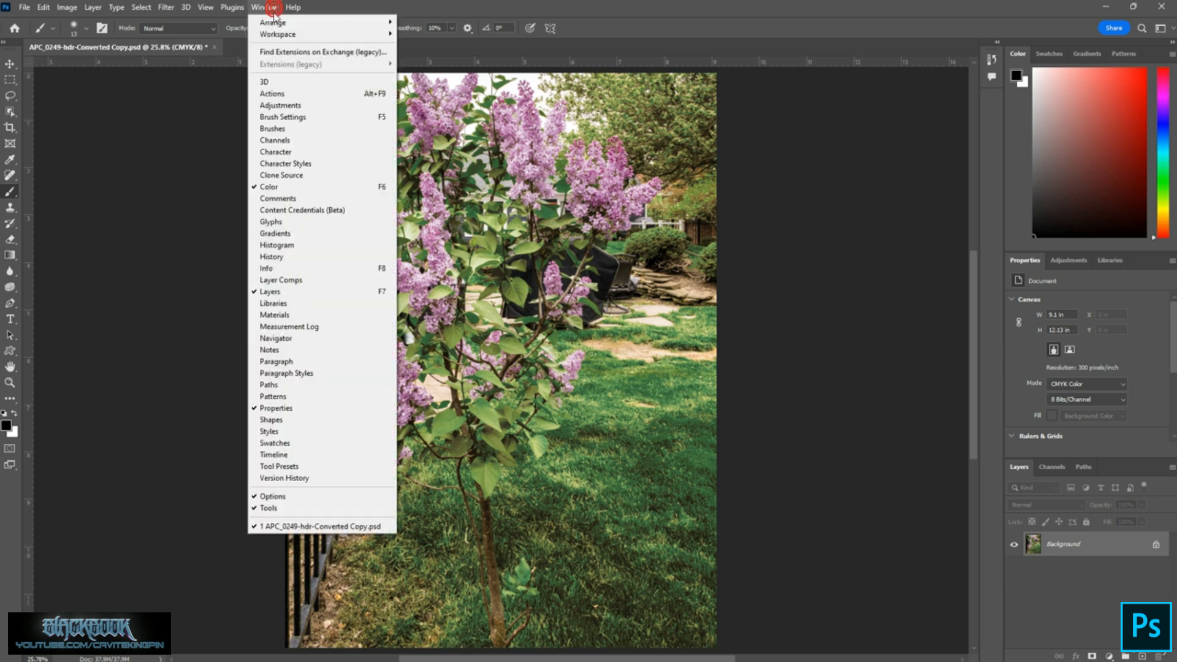
pyautogui.click(315, 444)
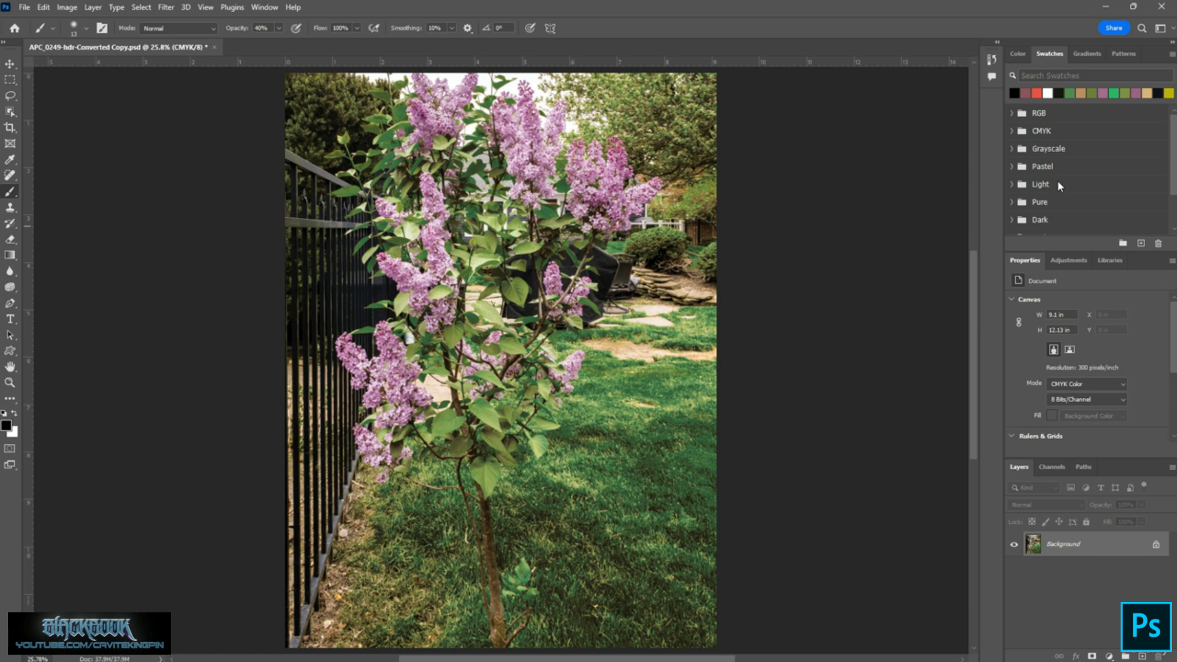
pyautogui.click(1011, 113)
pyautogui.click(1011, 113)
# Set the custom mauve swatch as the foreground color and the custom green swatch as the background color.
pyautogui.scroll(-2, 1045, 215)
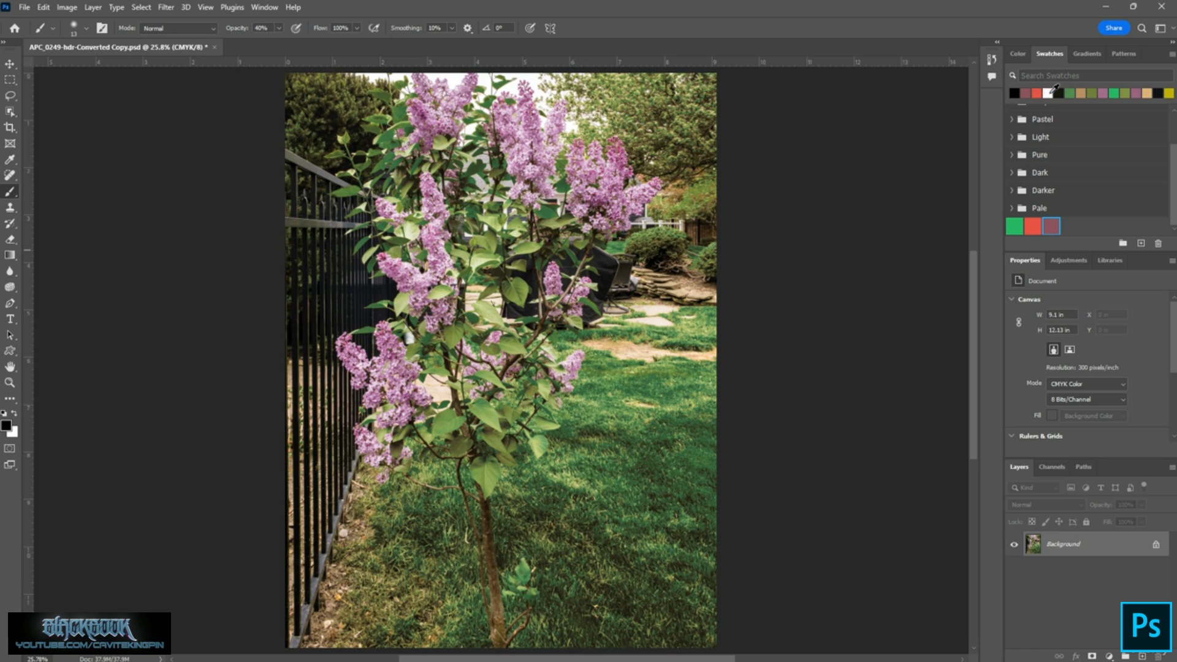
pyautogui.click(1052, 225)
pyautogui.keyDown('ctrl'); pyautogui.click(1022, 226); pyautogui.keyUp('ctrl')
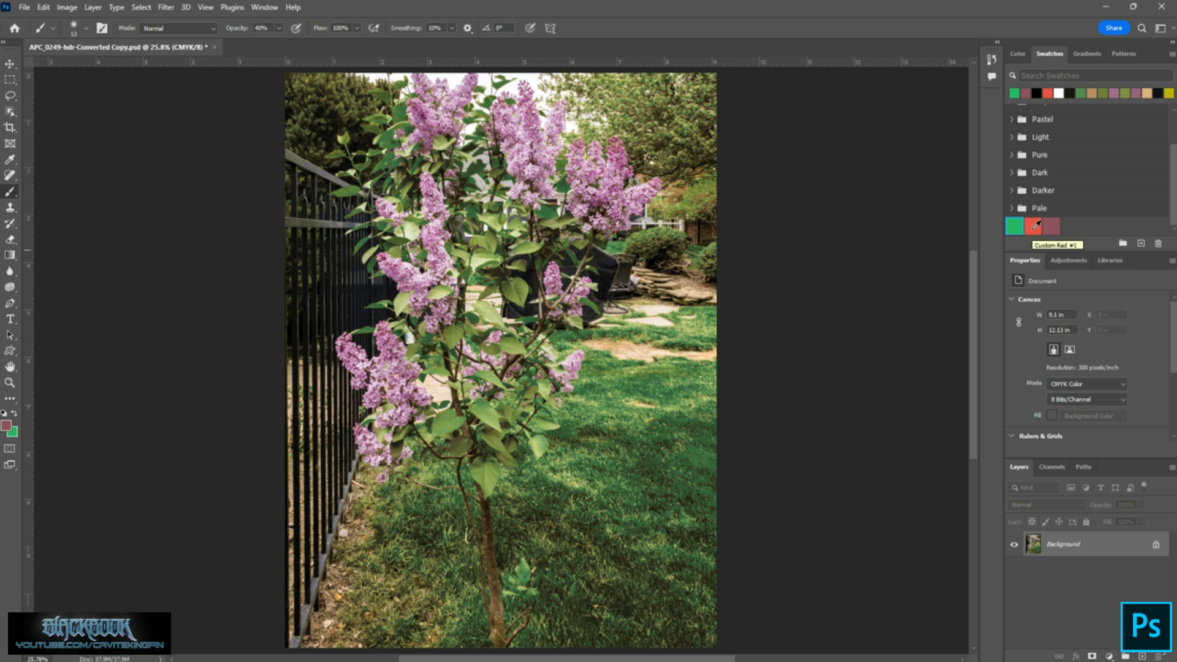
# Delete the custom red swatch between the green and mauve swatches.
pyautogui.moveTo(1035, 225); pyautogui.dragTo(1156, 243)
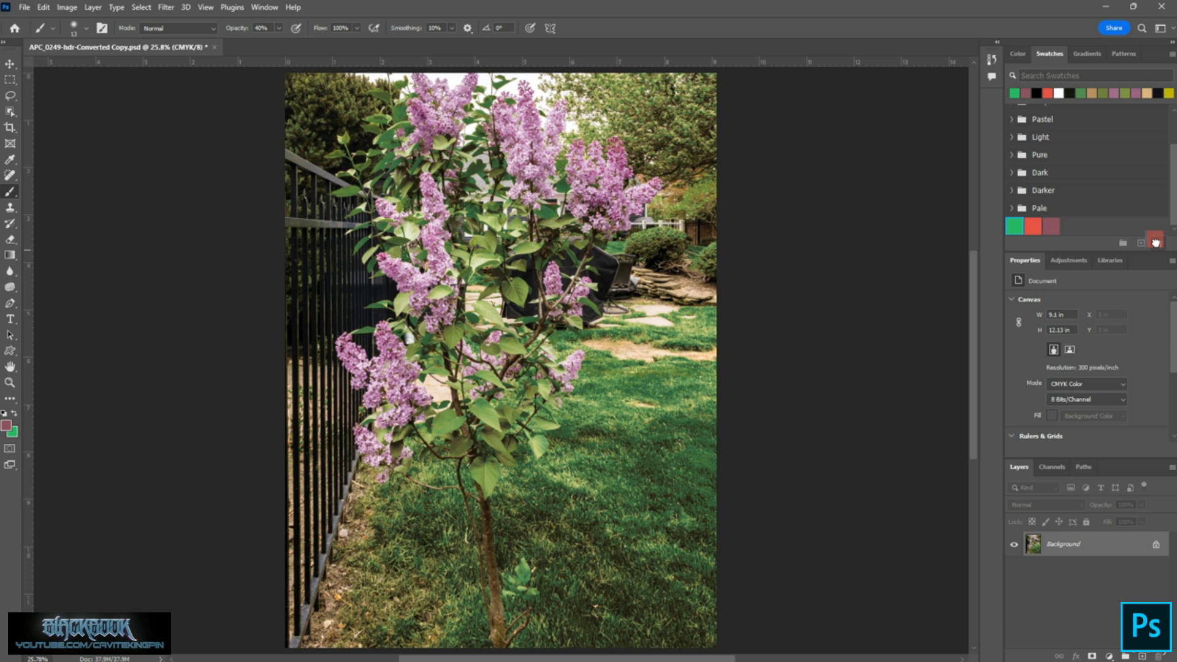
pyautogui.moveTo(1156, 242); pyautogui.dragTo(1157, 245)
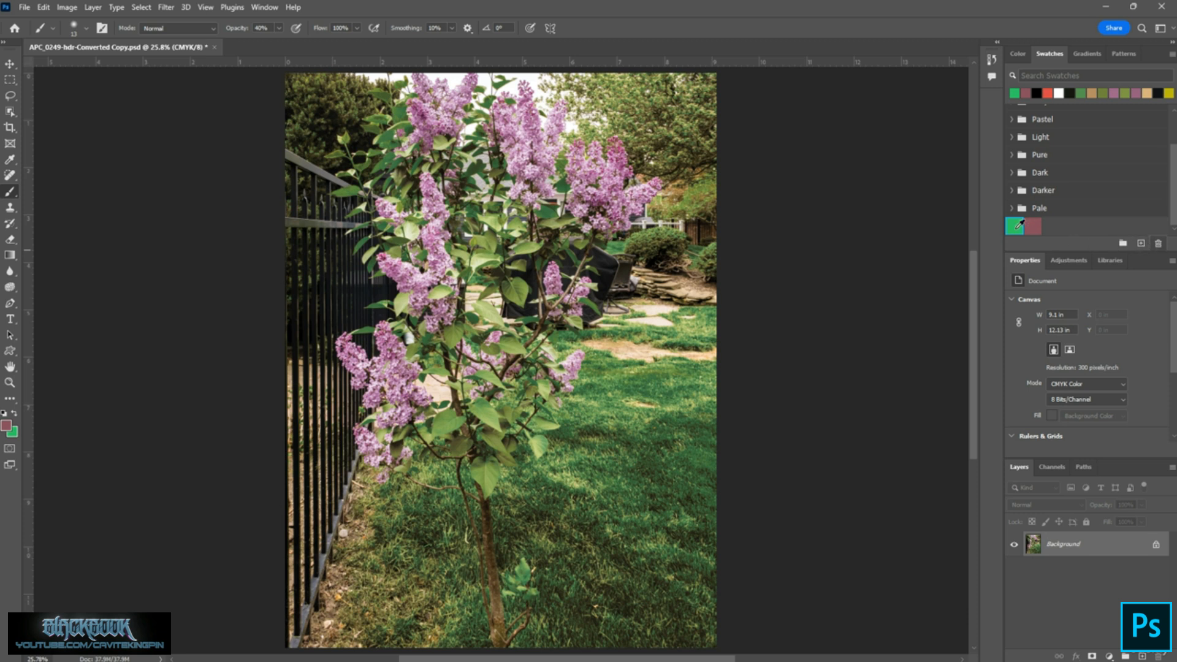
pyautogui.rightClick(1018, 226)
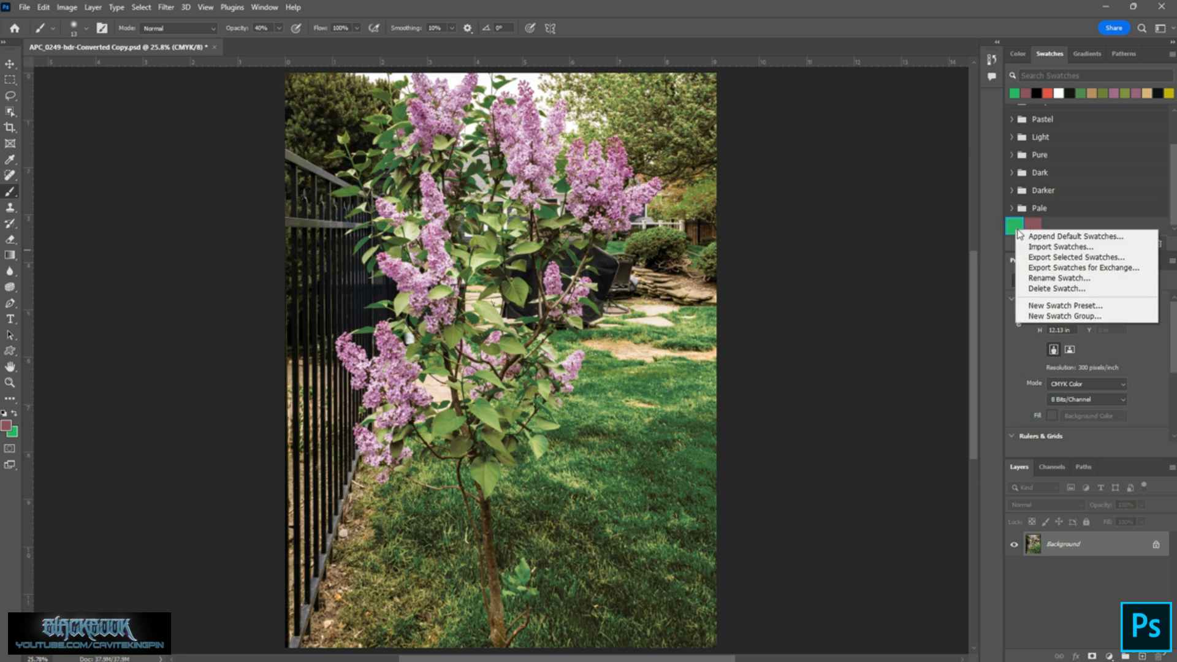
pyautogui.click(1047, 289)
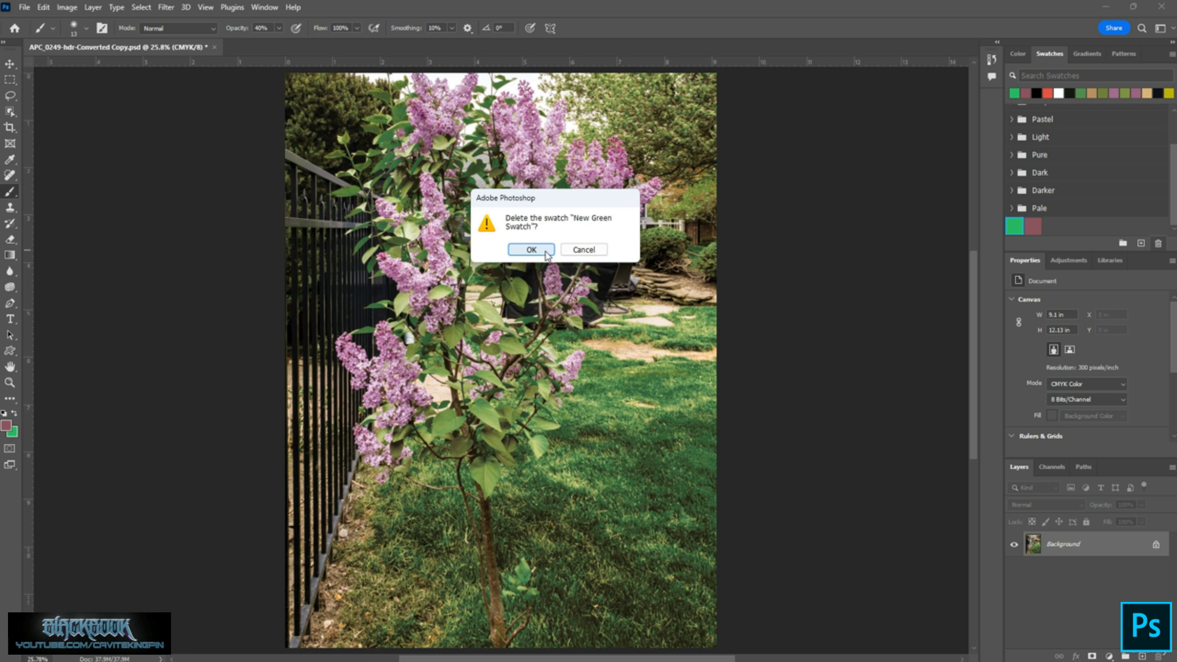
pyautogui.click(584, 249)
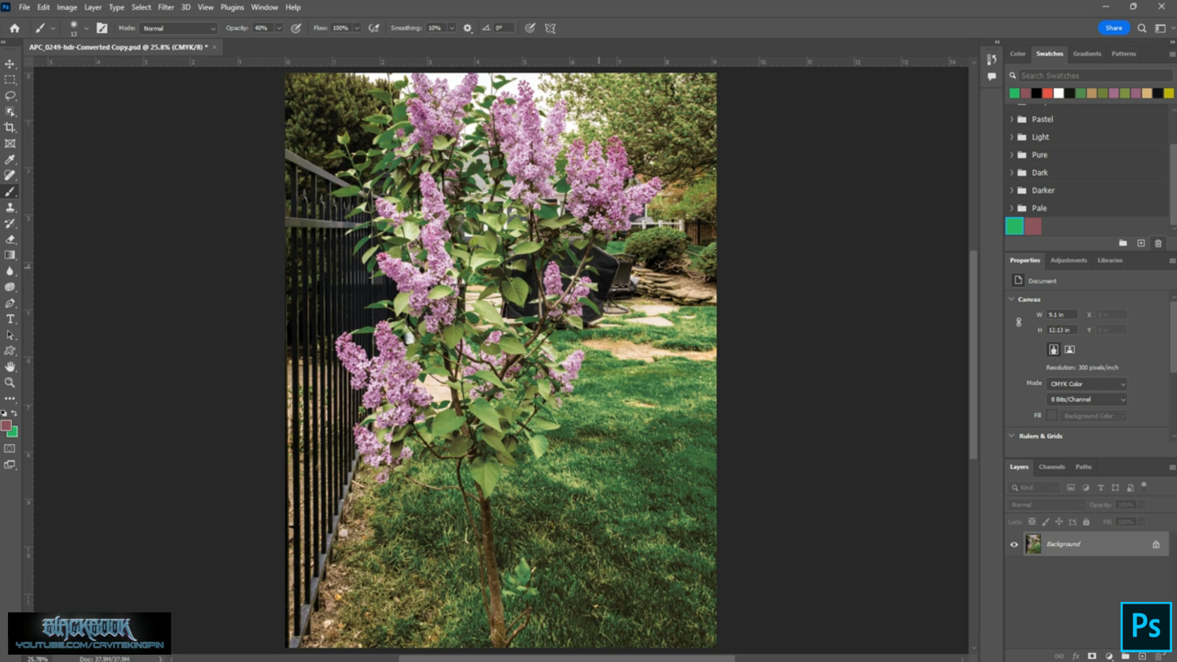
# Sample a pale pink-purple from the upper lilac blossom with the Eyedropper and save it as a swatch named "Light lilac".
pyautogui.click(10, 160)
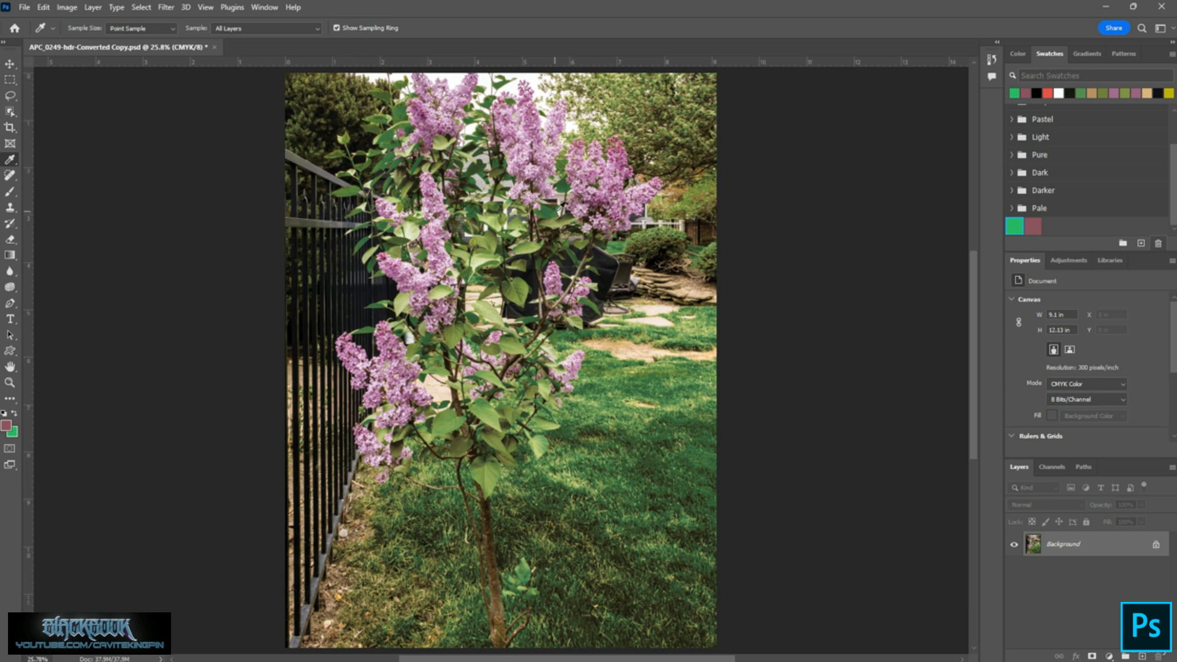
pyautogui.click(592, 172)
pyautogui.moveTo(592, 171); pyautogui.dragTo(590, 170)
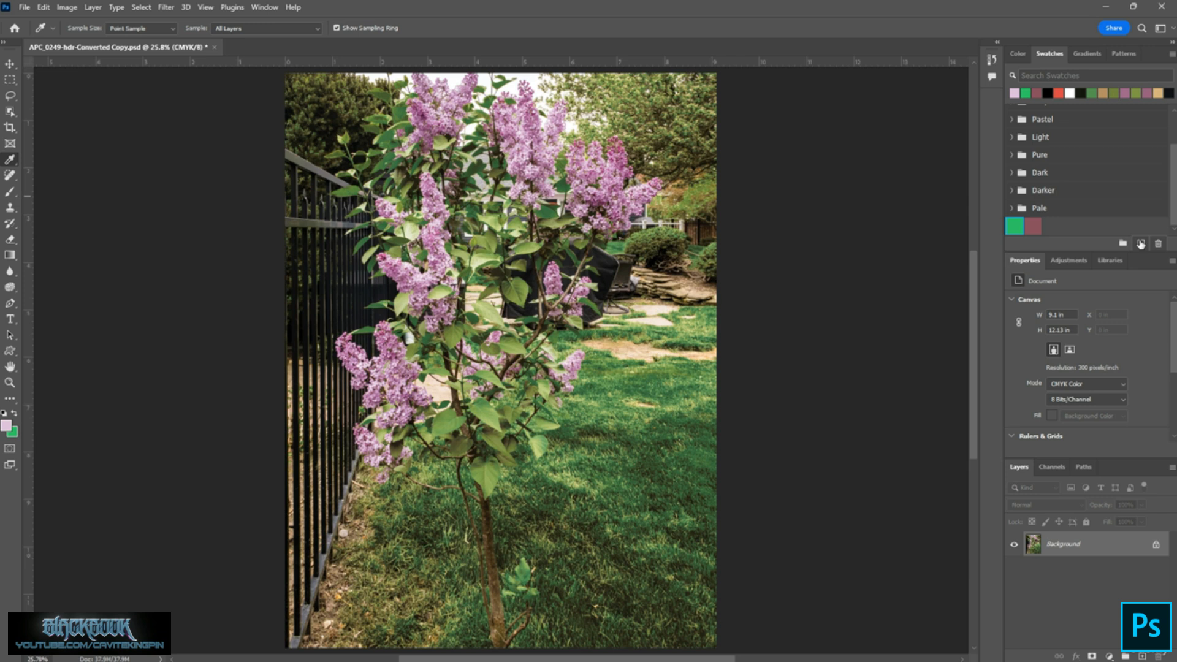
pyautogui.click(1140, 244)
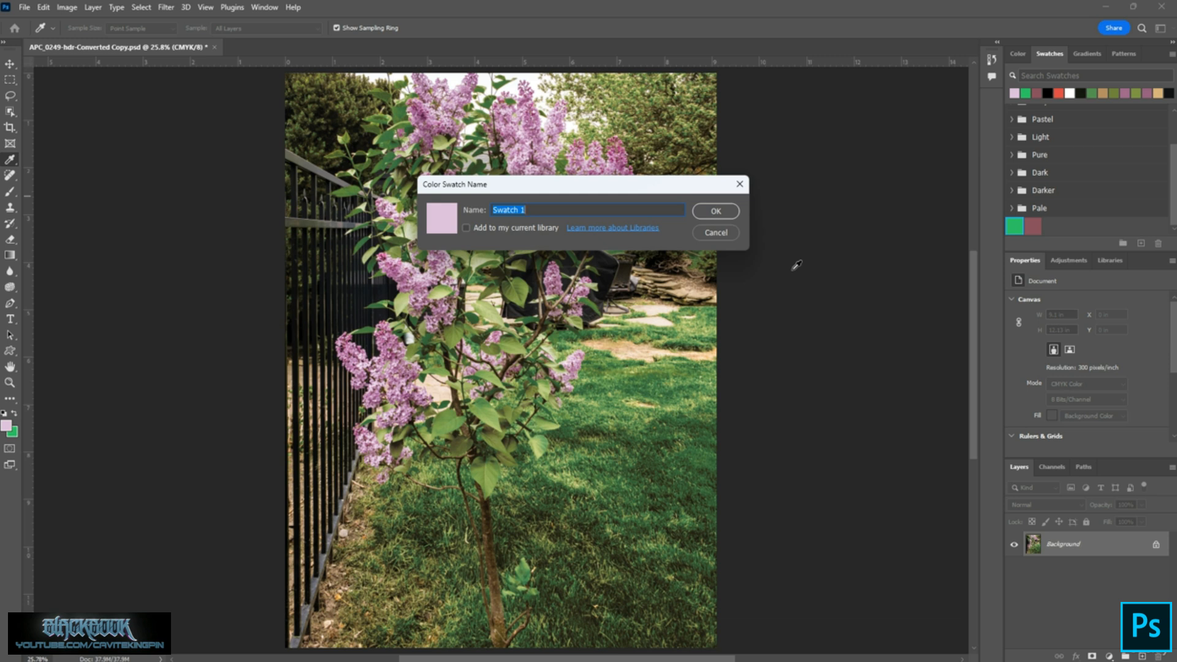
pyautogui.write('Light lilac')
pyautogui.click(707, 211)
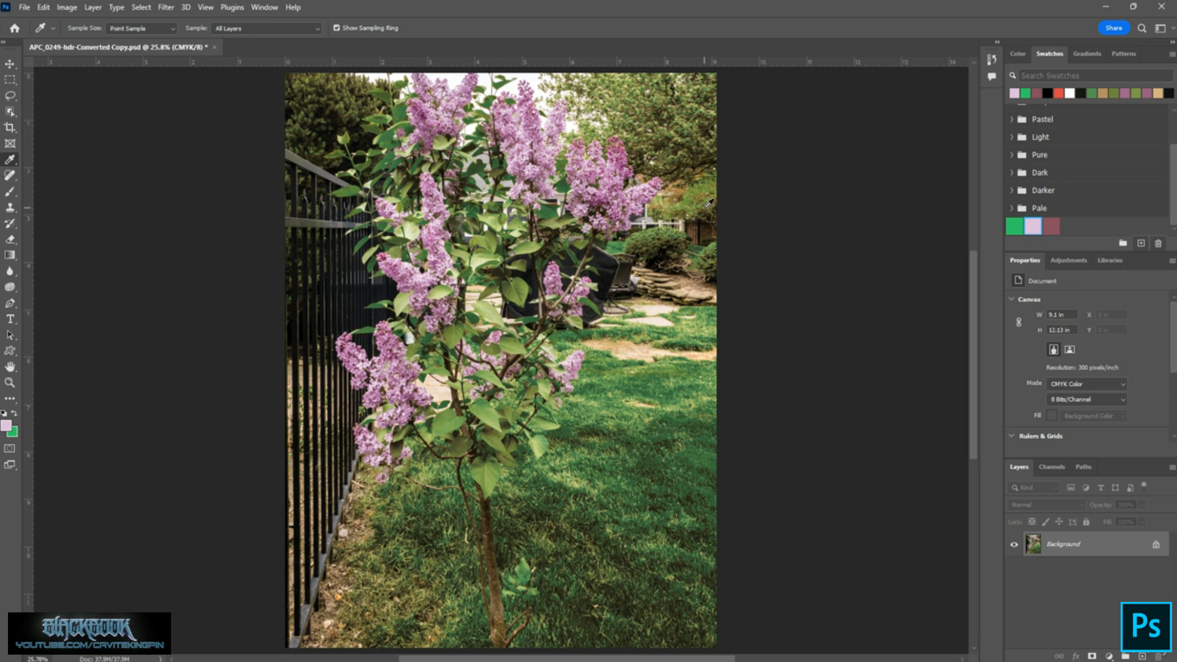
# Create a swatch group named "My Local Swatches" and gather the mauve, green and light lilac swatches in it.
pyautogui.click(1122, 245)
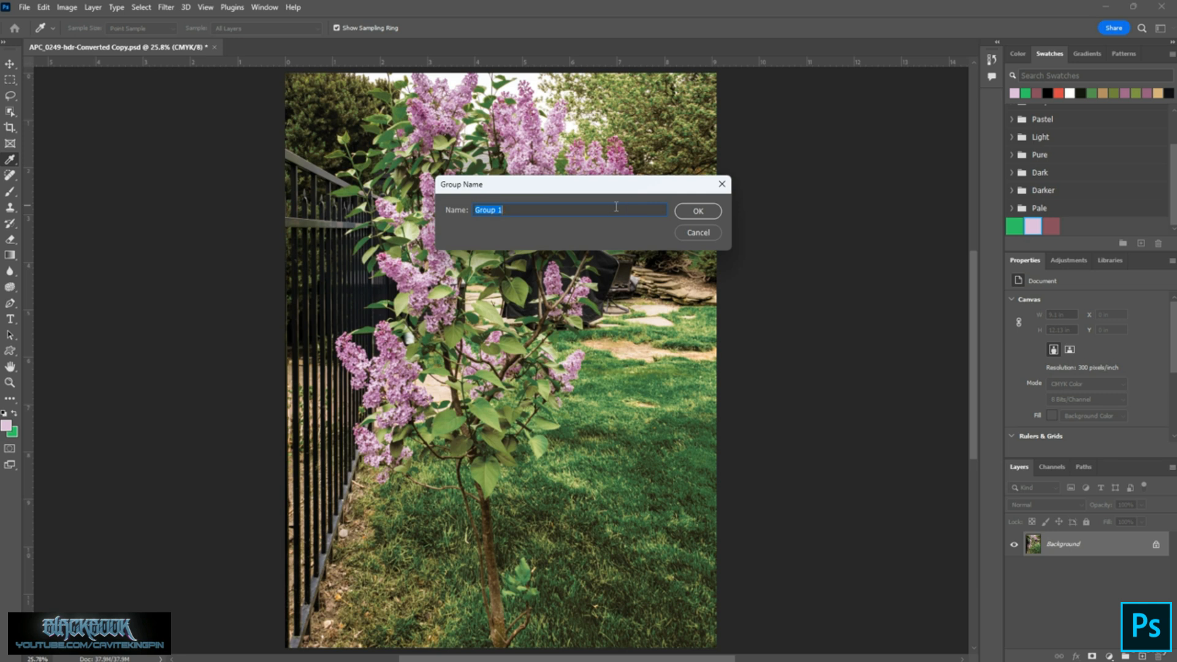
pyautogui.write('My Local Swatches')
pyautogui.click(698, 211)
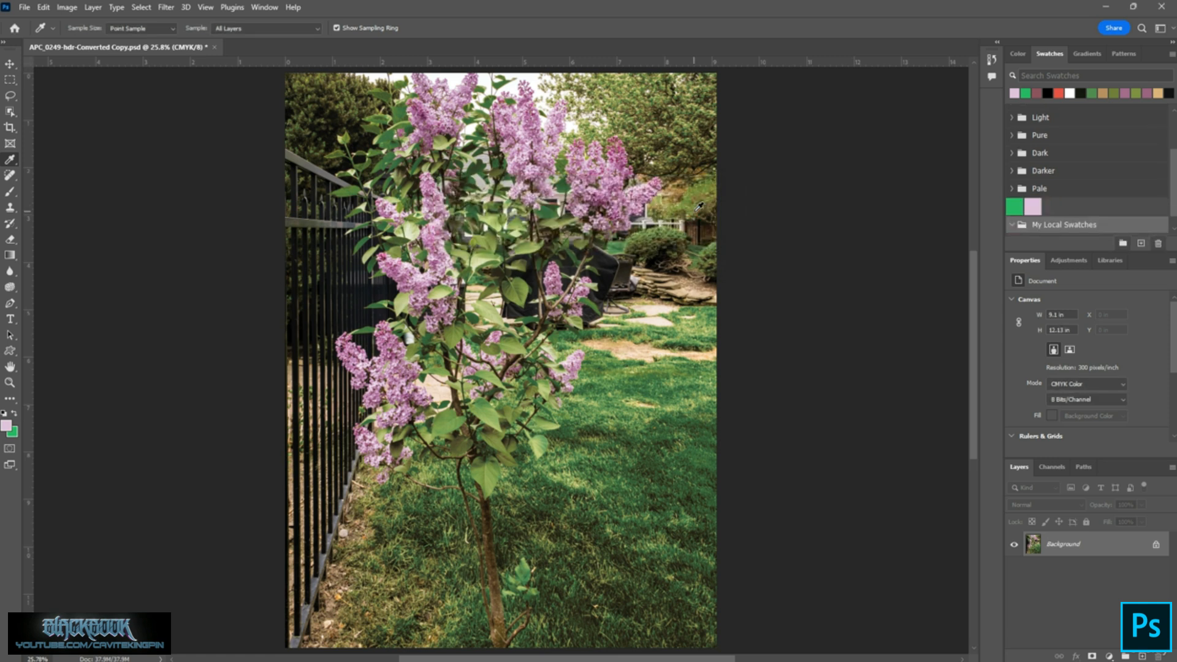
pyautogui.click(1034, 206)
pyautogui.moveTo(1033, 206)
pyautogui.mouseDown()
pyautogui.moveTo(1042, 225)
pyautogui.moveTo(1021, 202)
pyautogui.moveTo(1038, 197)
pyautogui.moveTo(1020, 223)
pyautogui.moveTo(1041, 194)
pyautogui.mouseUp()
pyautogui.click(1038, 205)
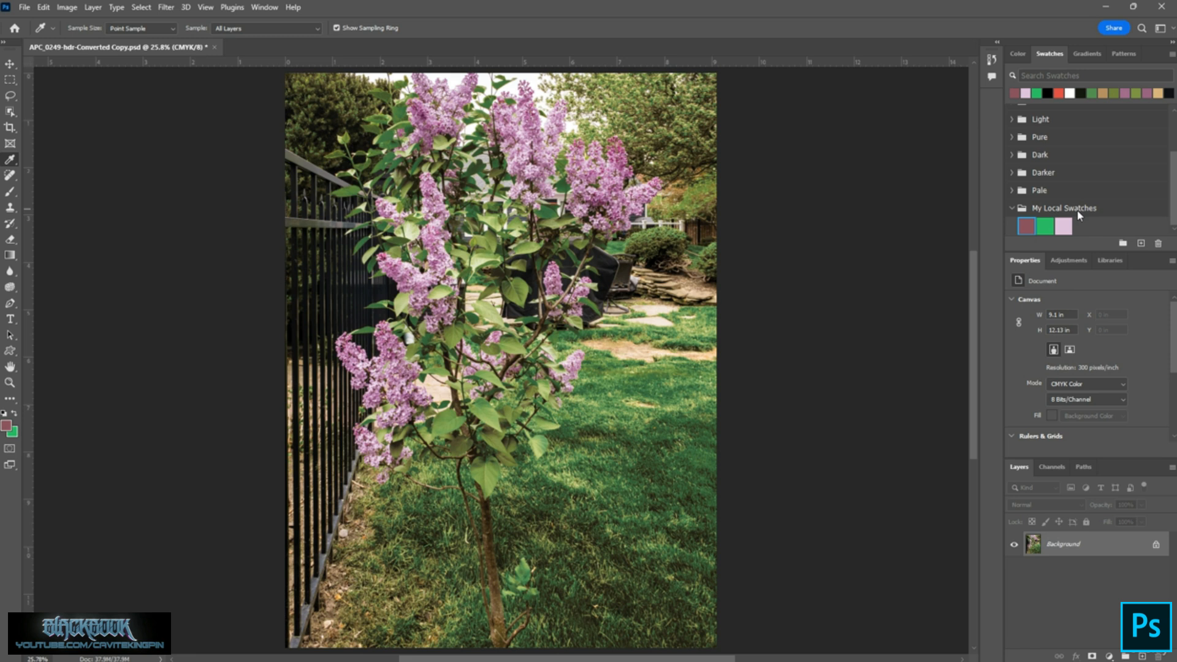
pyautogui.click(1172, 57)
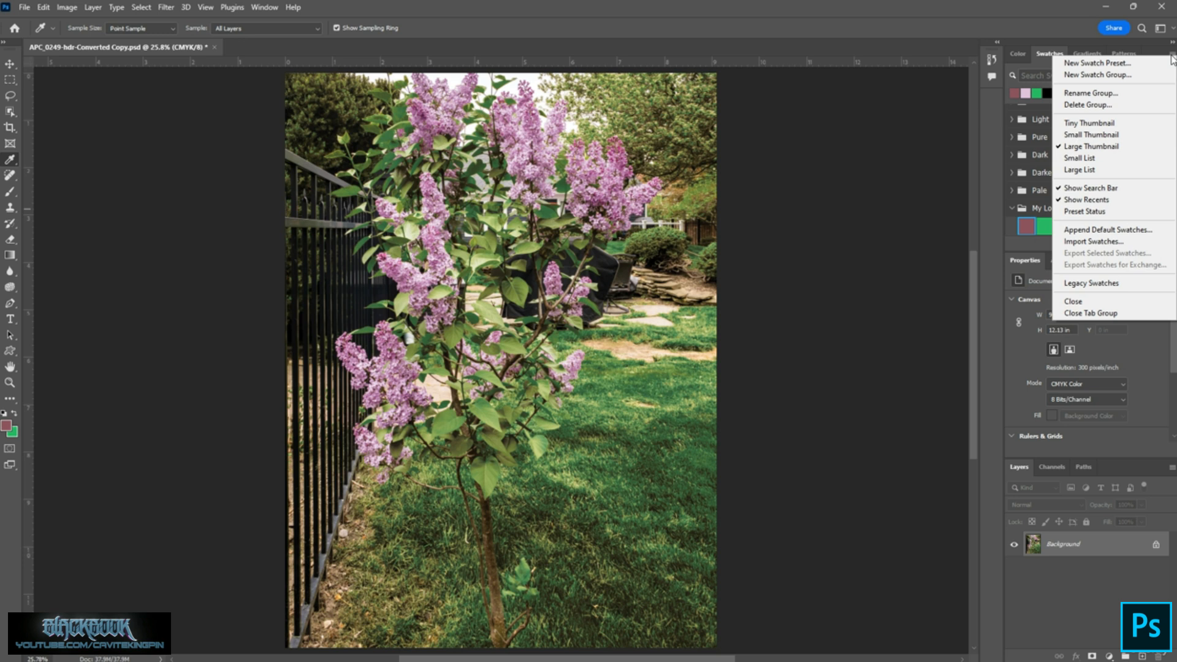
pyautogui.click(1142, 229)
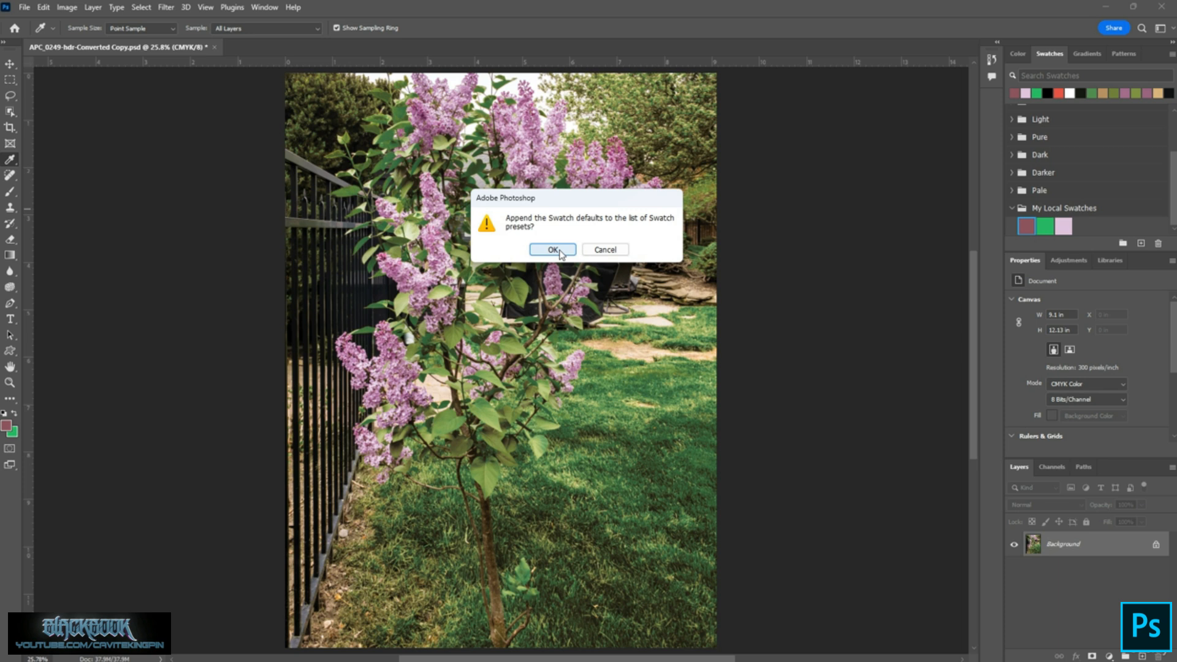
pyautogui.click(616, 250)
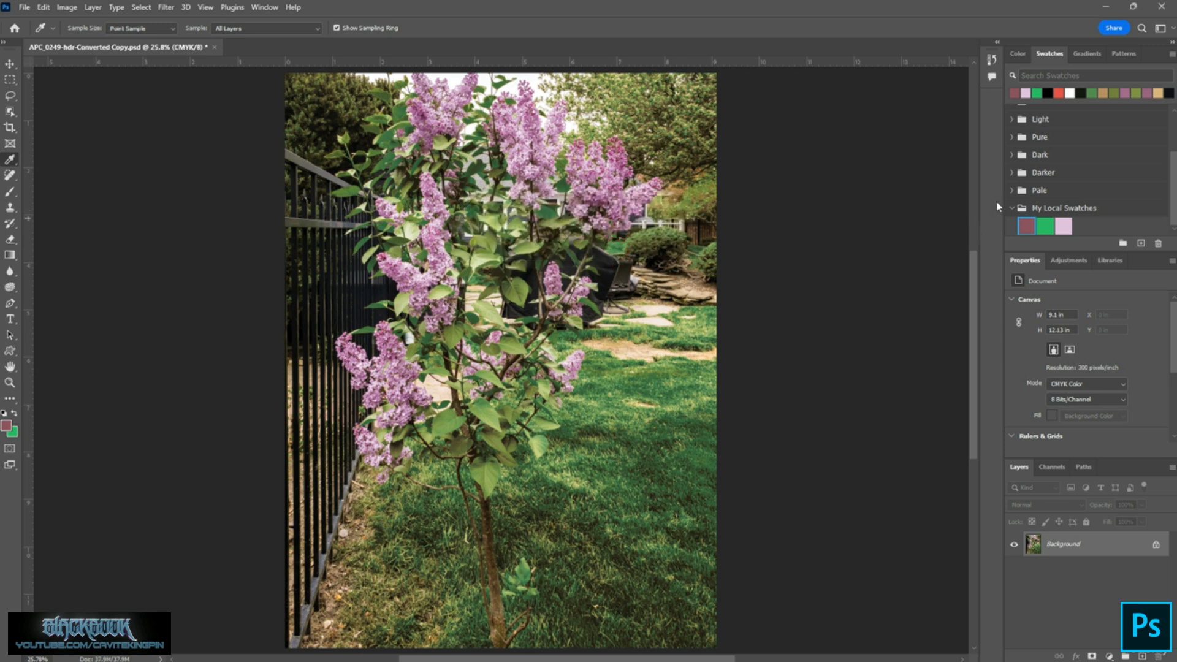
# Search the swatches for "lilac", then clear the search.
pyautogui.click(1034, 76)
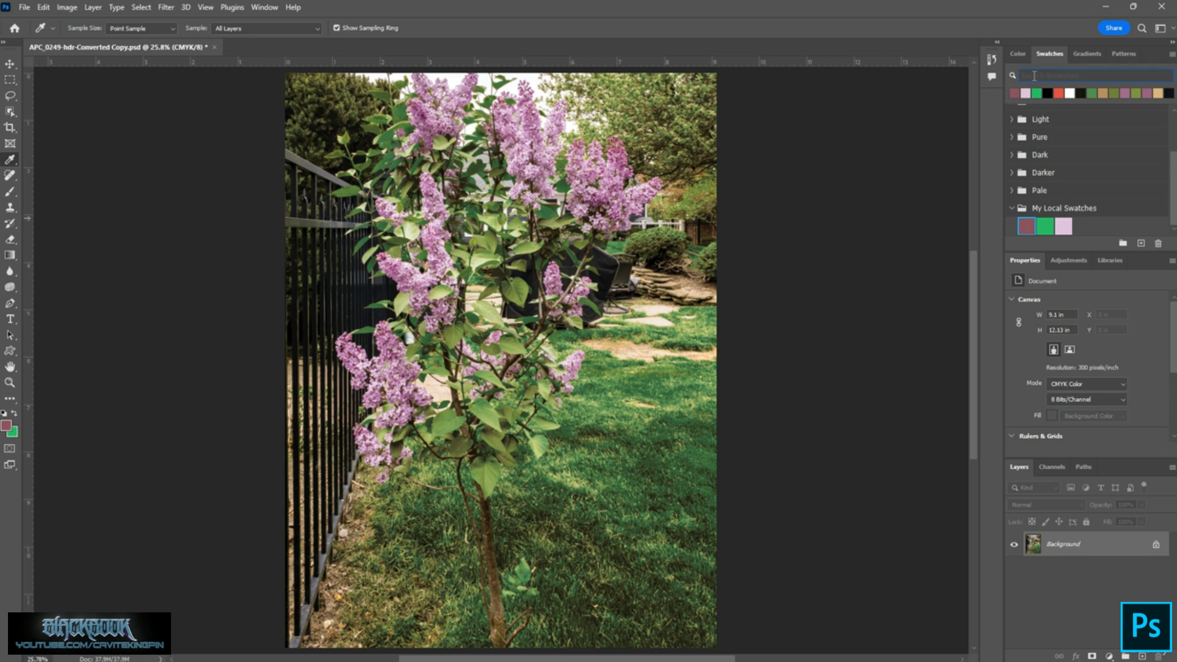
pyautogui.write('lilac')
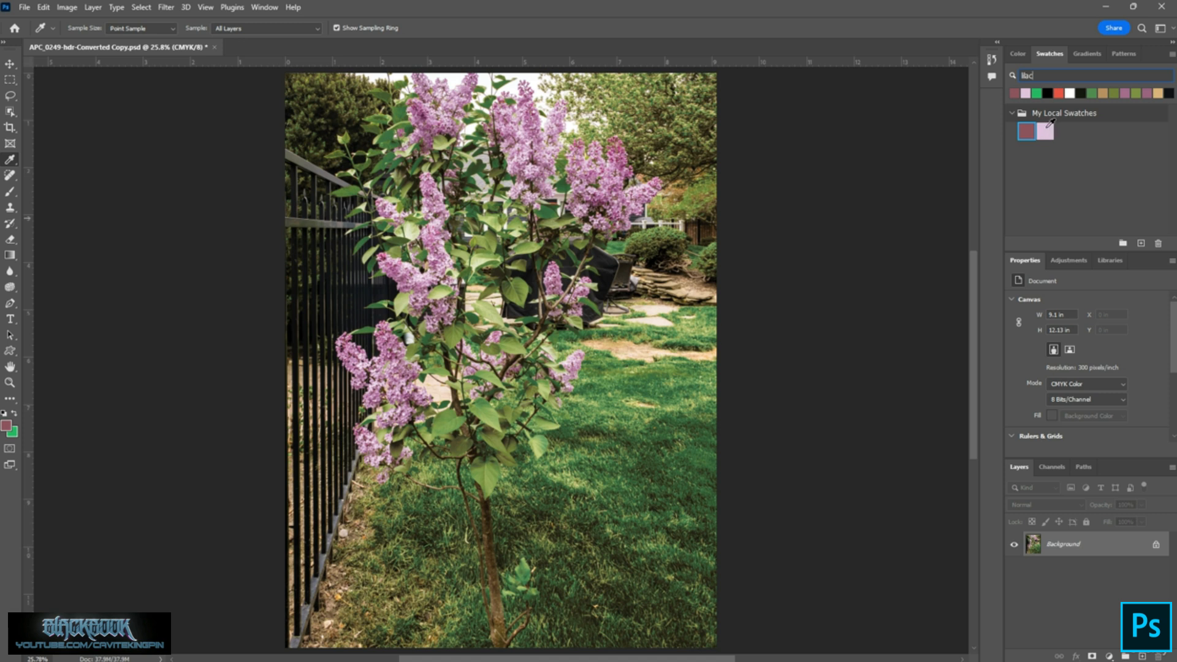
pyautogui.doubleClick(1049, 73)
pyautogui.press('BackSpace')
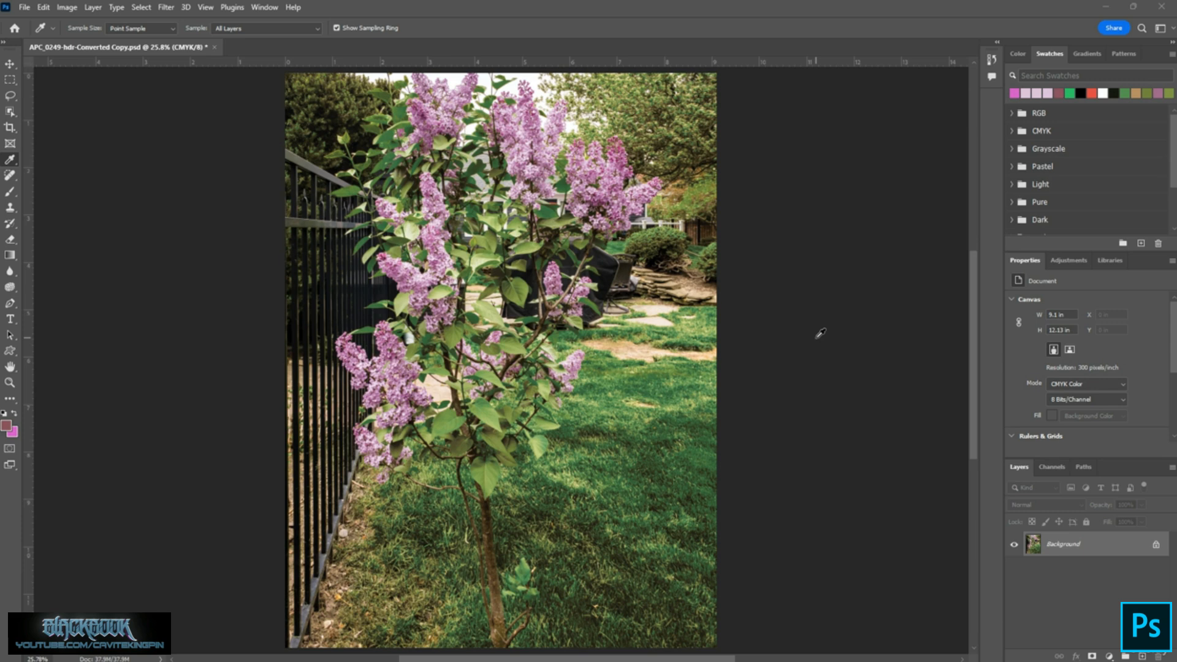
# Show the Color panel, switch it to the background color, and make the foreground color active again.
pyautogui.click(264, 7)
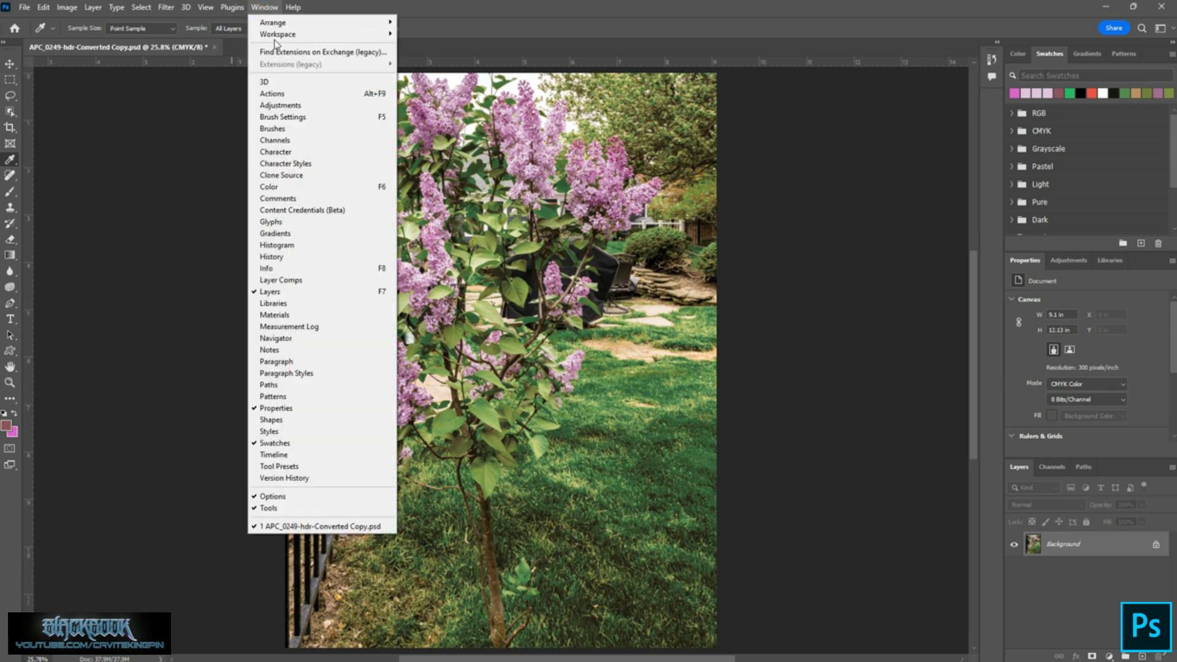
pyautogui.click(291, 188)
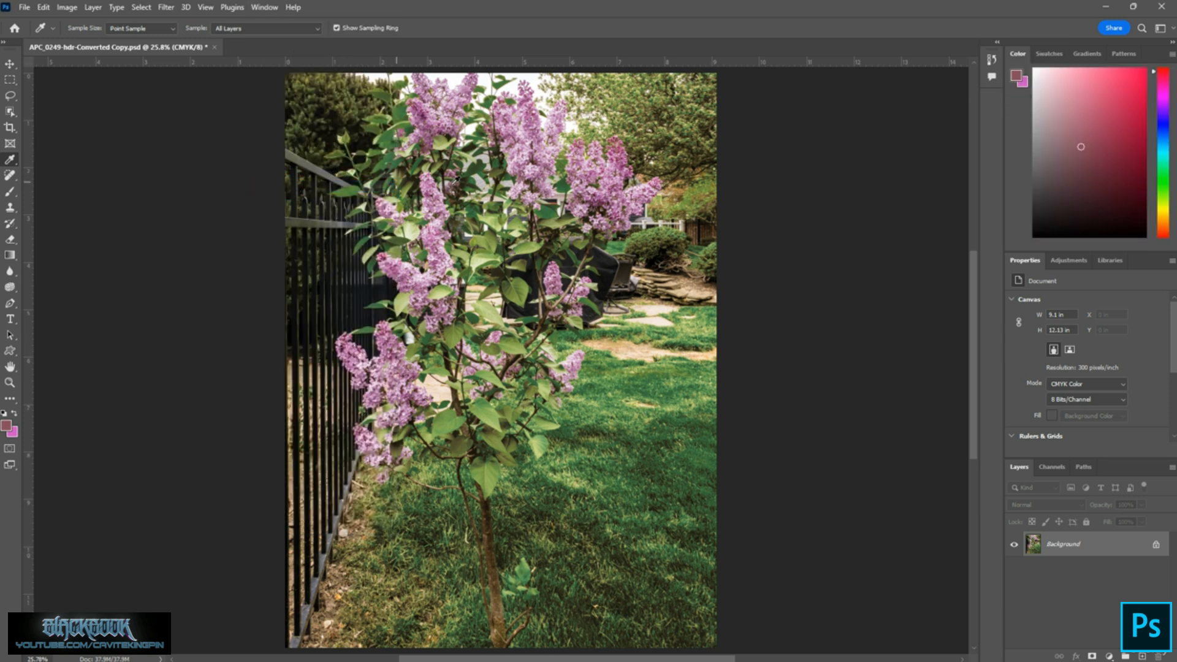
pyautogui.click(1023, 85)
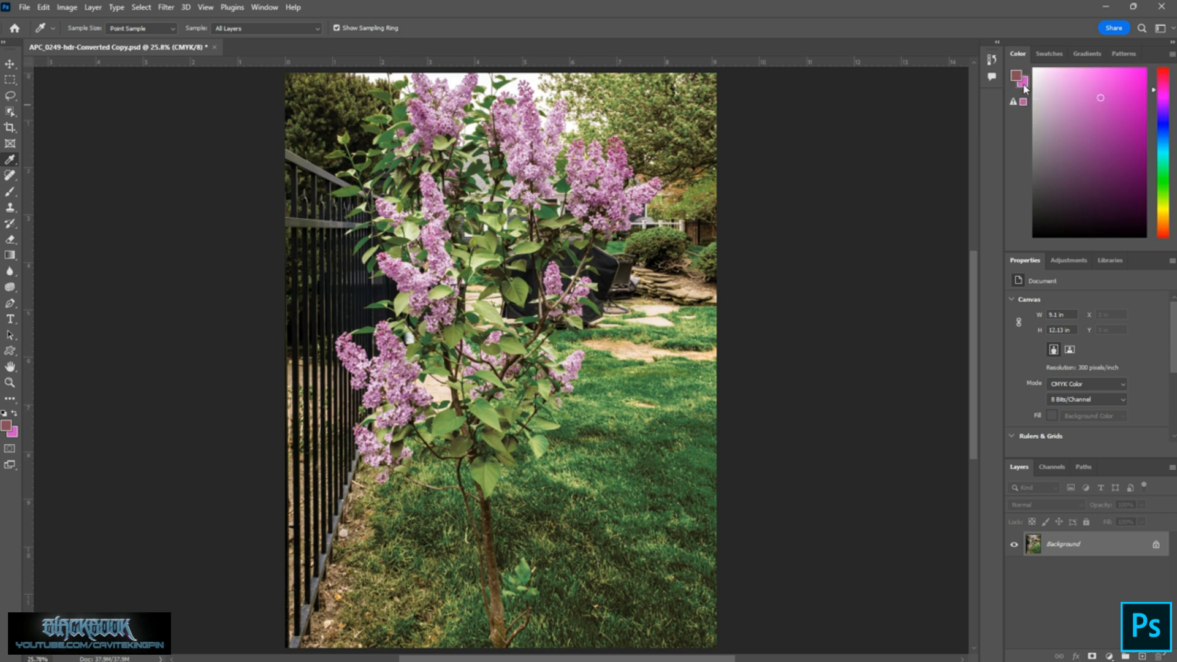
pyautogui.click(1016, 79)
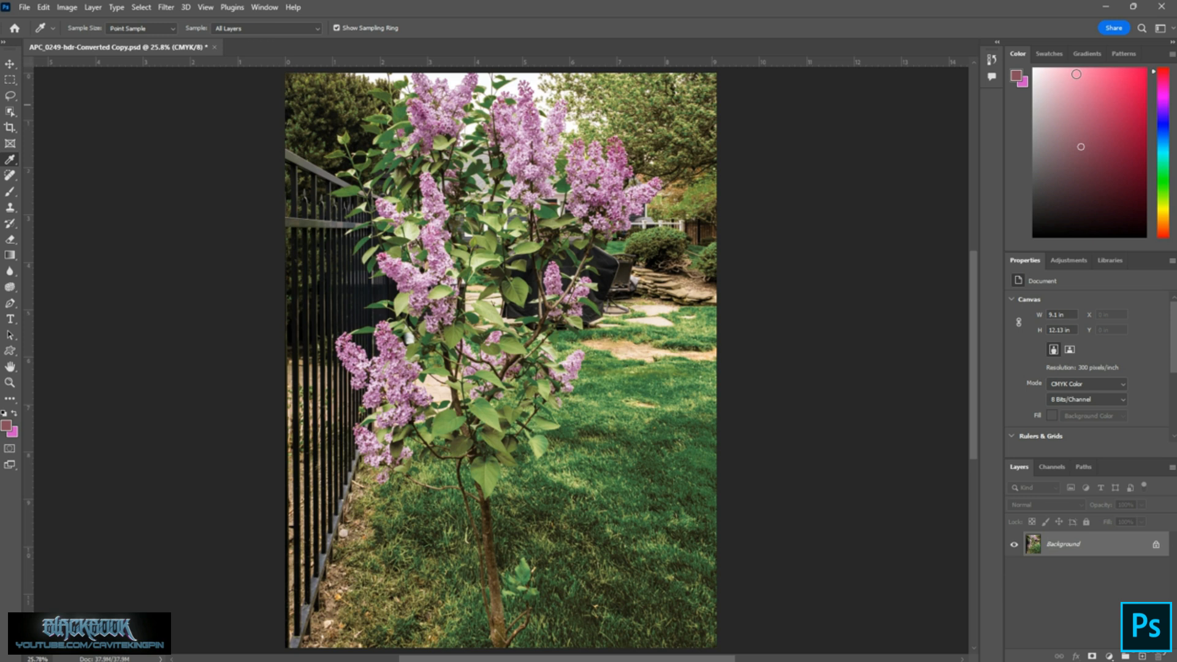
# Open the Color Picker for the foreground color and close it without changing the color.
pyautogui.click(1016, 77)
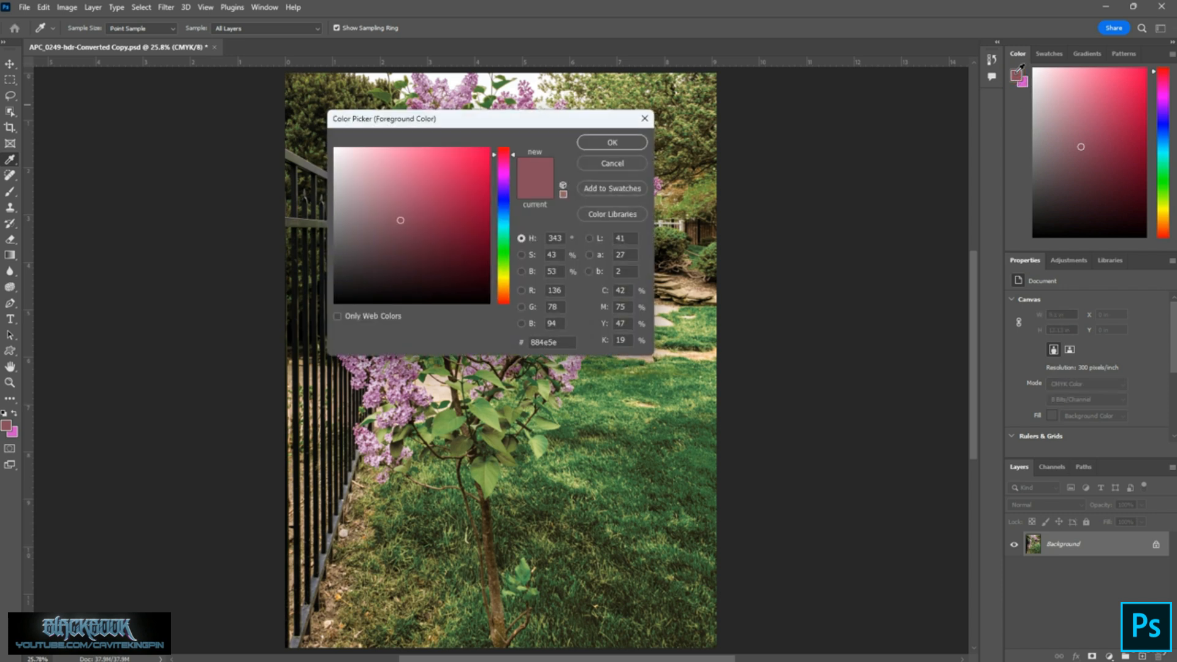
pyautogui.click(642, 166)
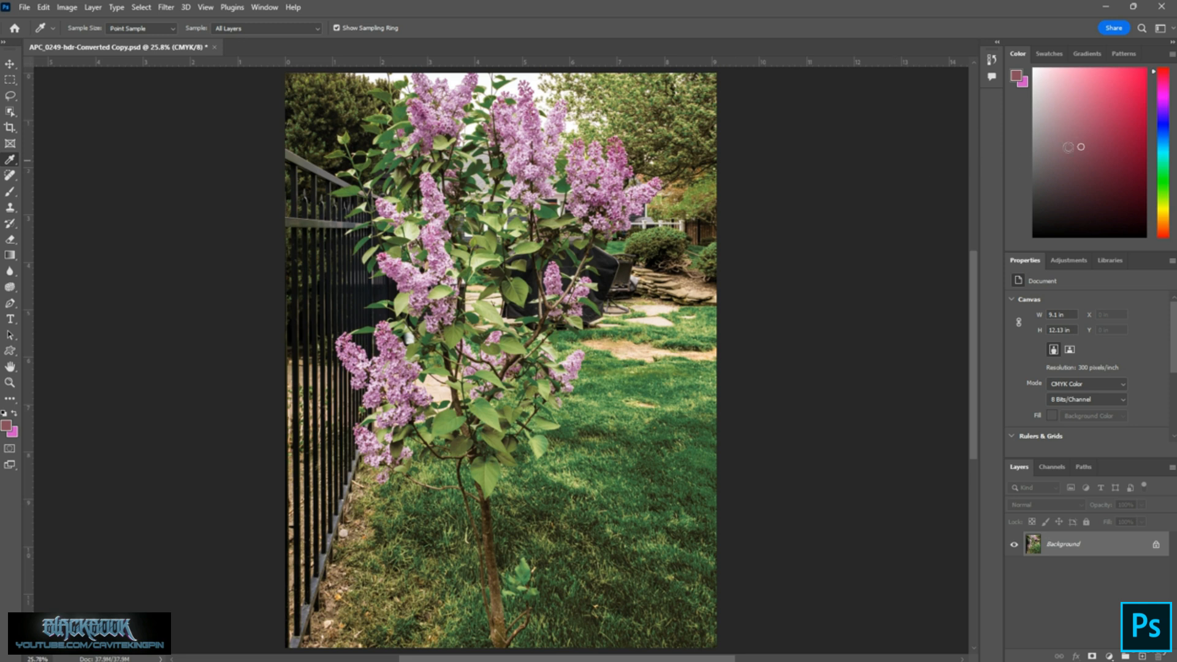
# Switch the Color panel to RGB sliders and mix a magenta foreground color with red 175, green 49 and blue 162.
pyautogui.click(1171, 60)
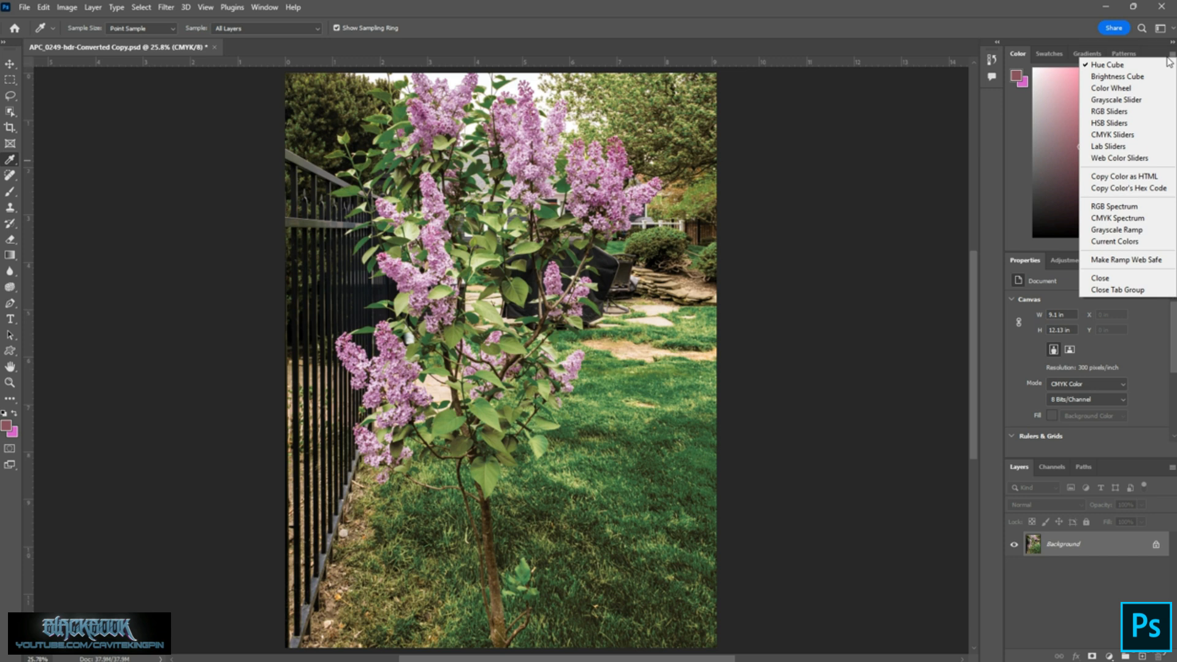
pyautogui.click(1121, 110)
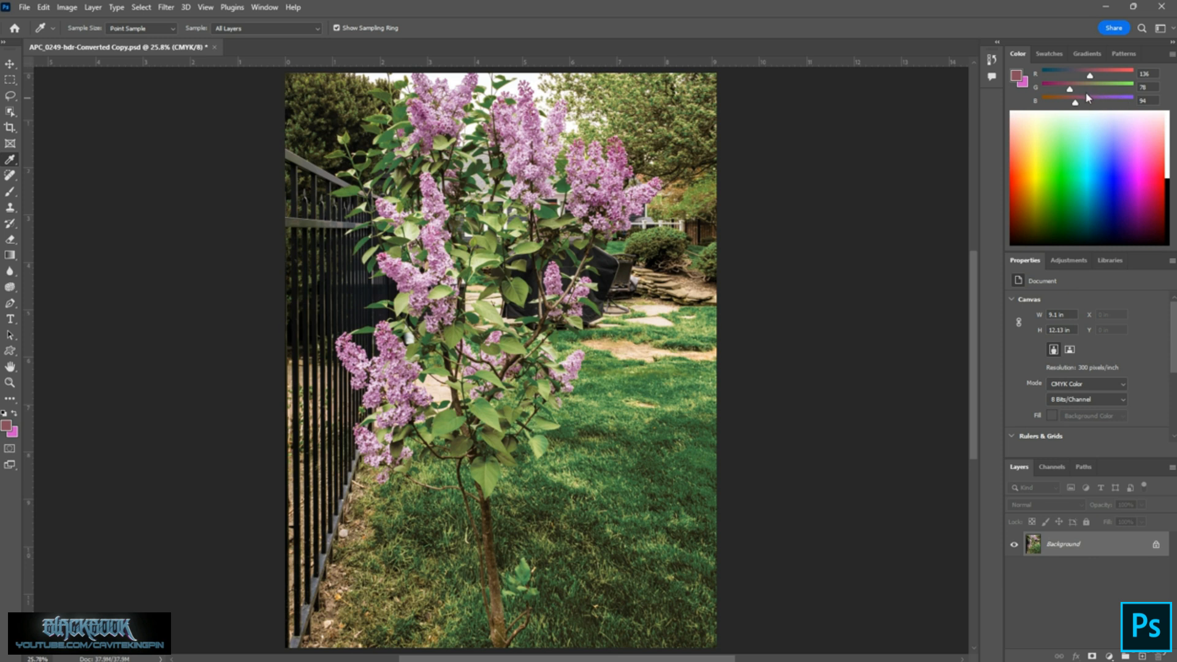
pyautogui.moveTo(1075, 103); pyautogui.dragTo(1107, 76)
pyautogui.click(1153, 74)
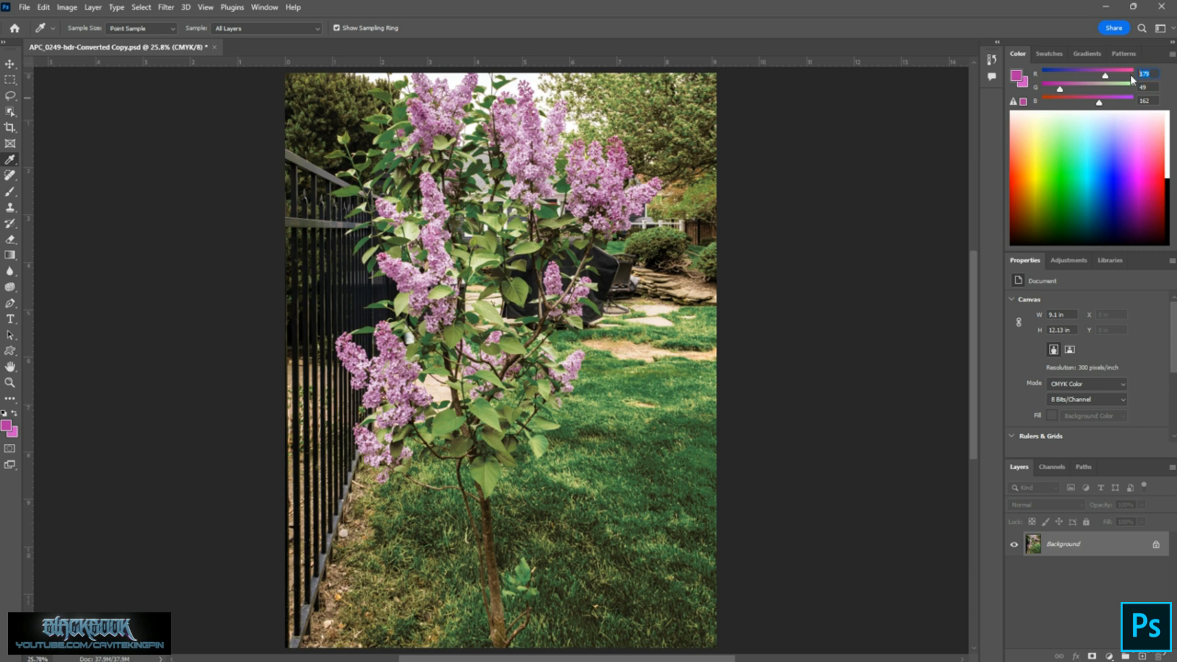
pyautogui.write('175')
# Switch the Color panel to CMYK sliders and set its color ramp to Current Colors.
pyautogui.click(1171, 54)
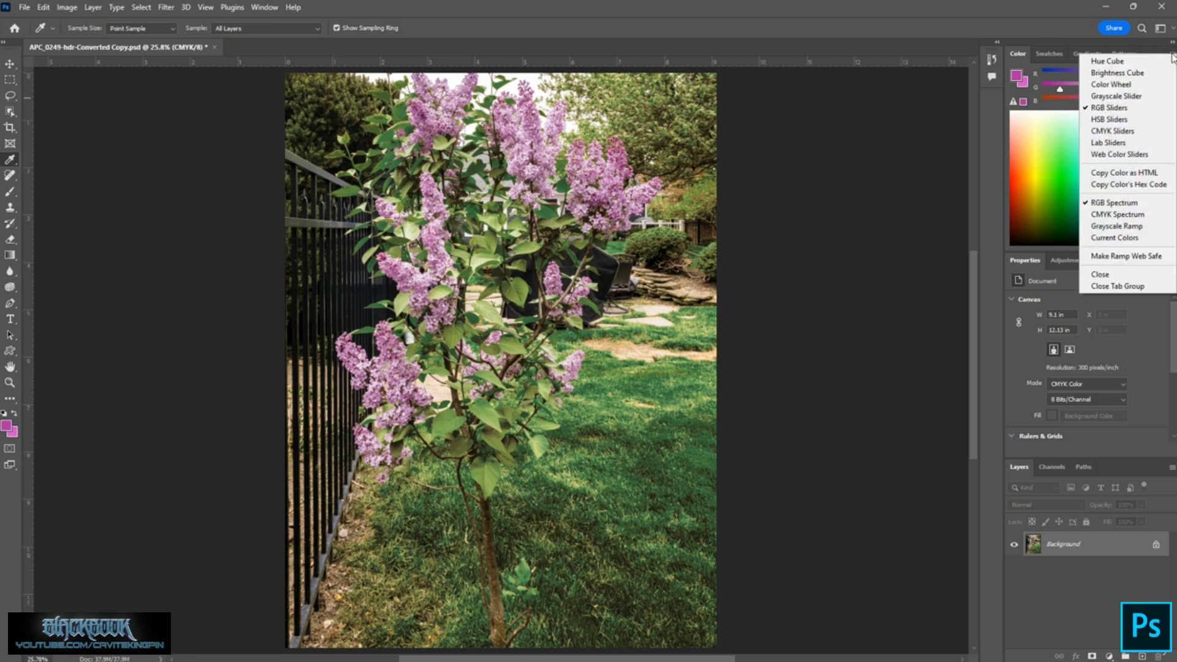
pyautogui.click(1144, 133)
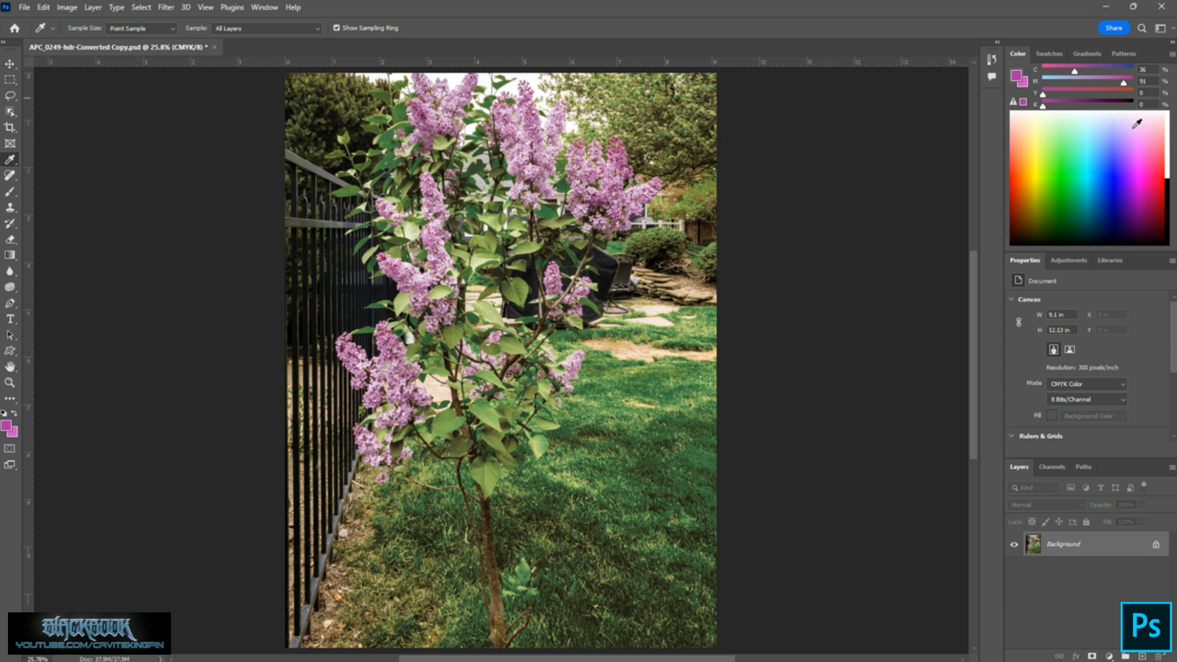
pyautogui.click(1171, 55)
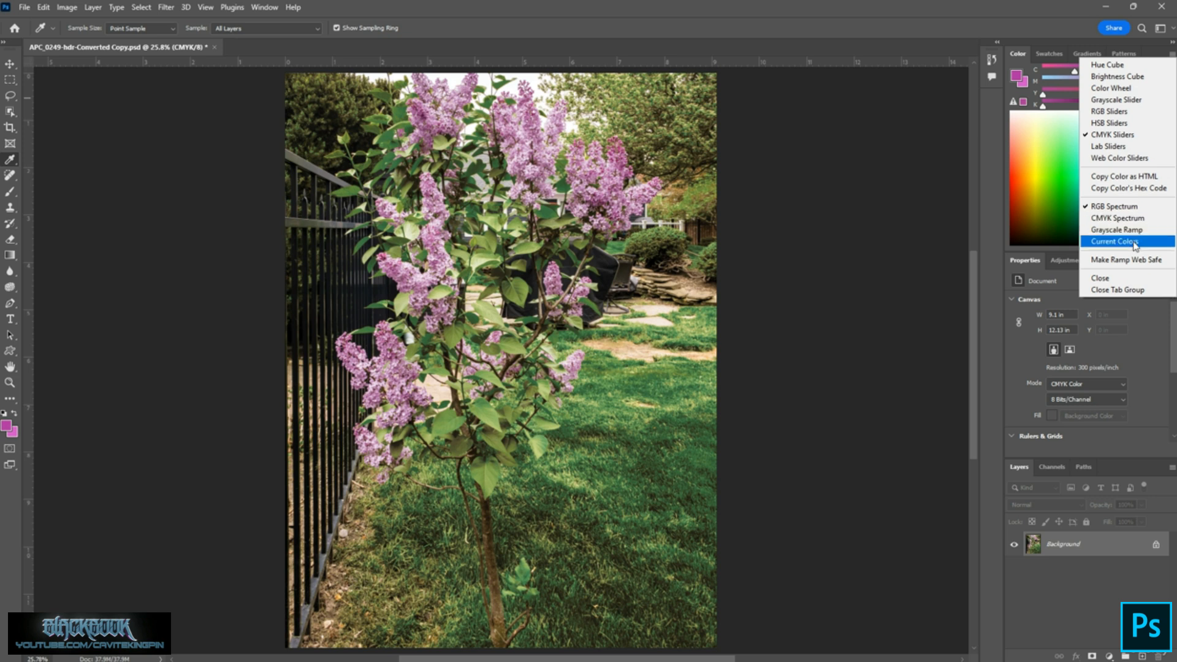
pyautogui.click(1115, 242)
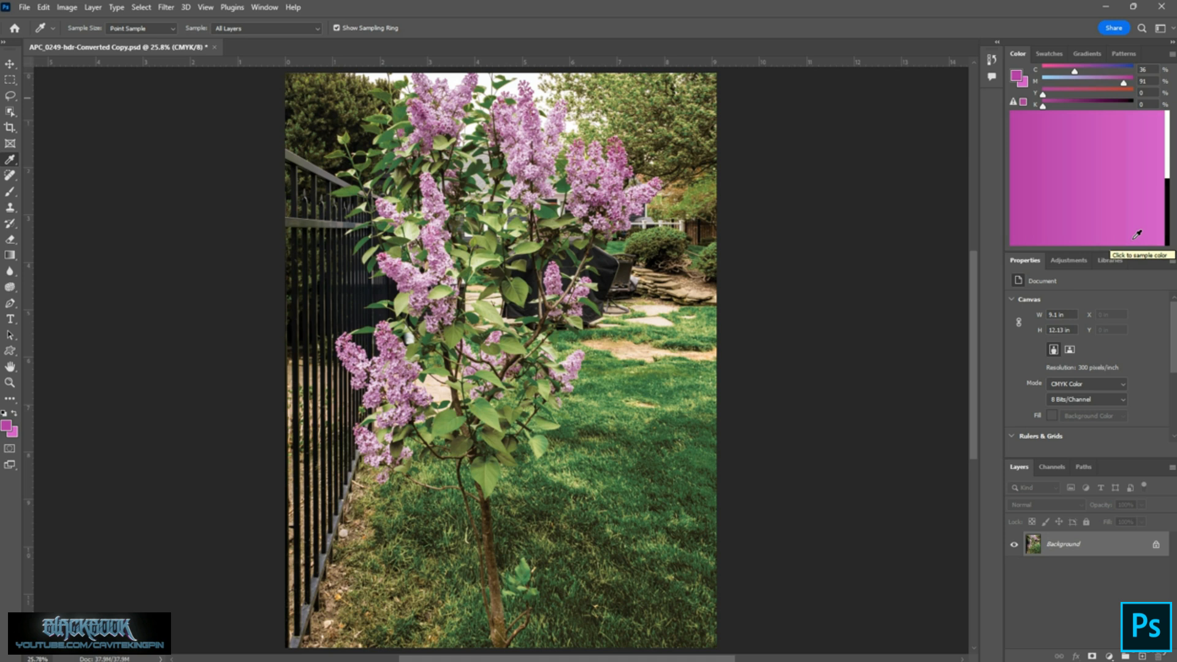
# Set the color ramp to CMYK Spectrum and sample a teal foreground color of about C 87, M 0, Y 51, K 0.
pyautogui.click(1172, 56)
pyautogui.click(1137, 208)
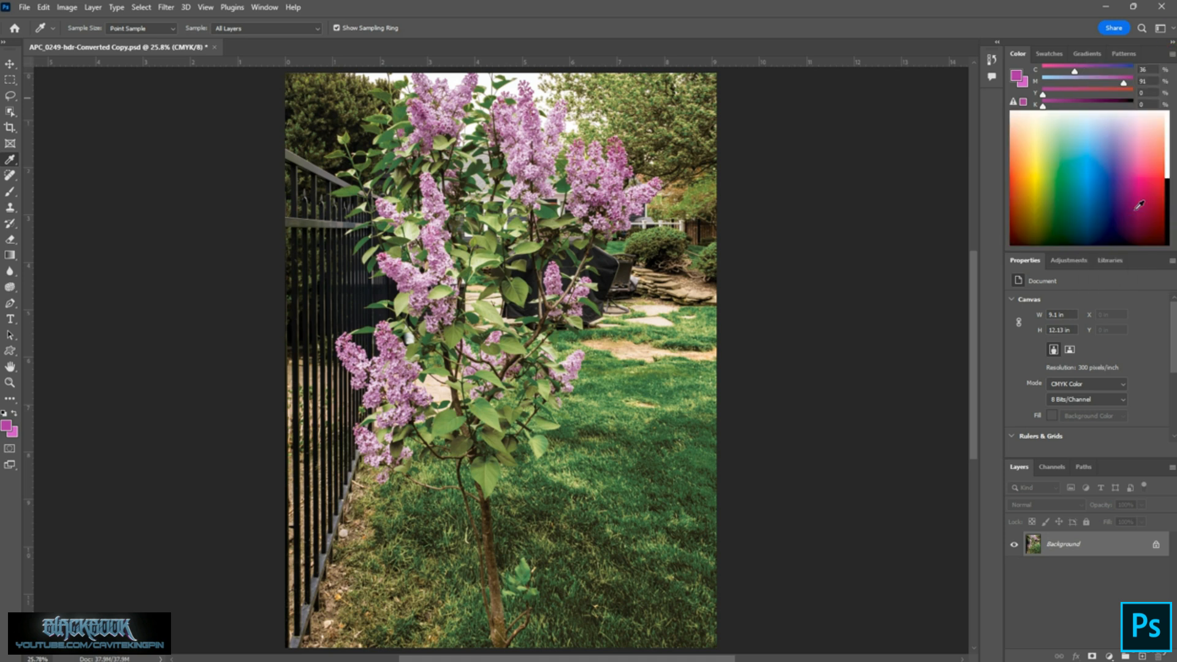
pyautogui.moveTo(1130, 201); pyautogui.dragTo(1075, 164)
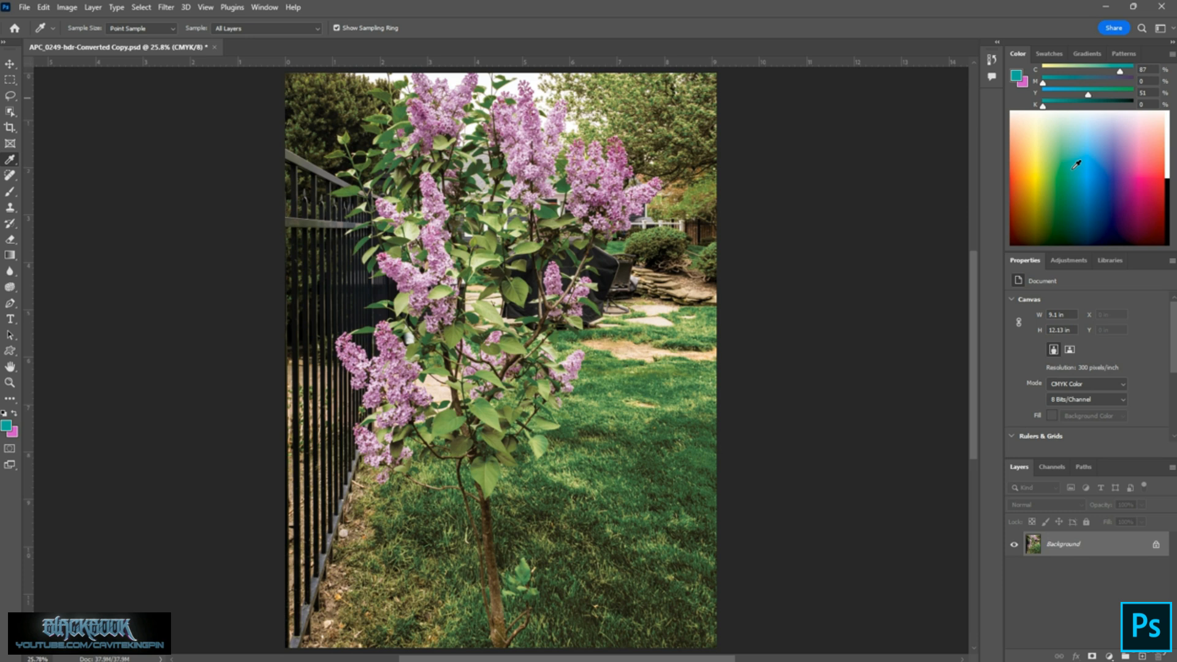
# Make the color ramp web safe, change it to RGB Spectrum, and turn the web-safe restriction off again.
pyautogui.click(1171, 54)
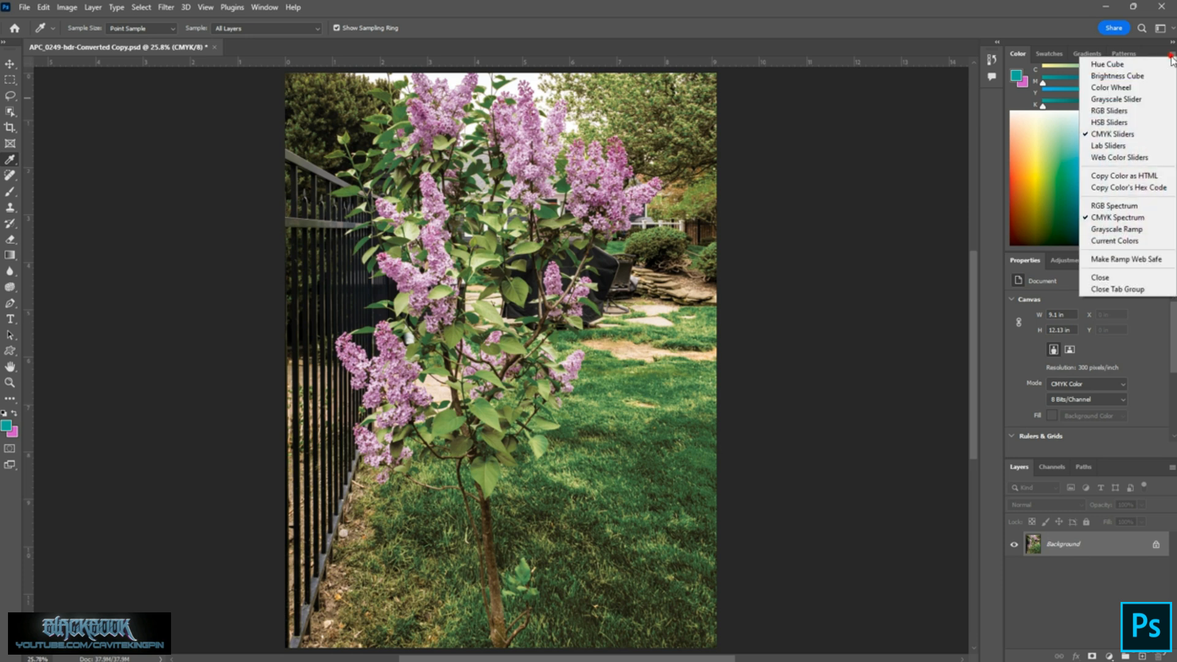
pyautogui.click(1153, 260)
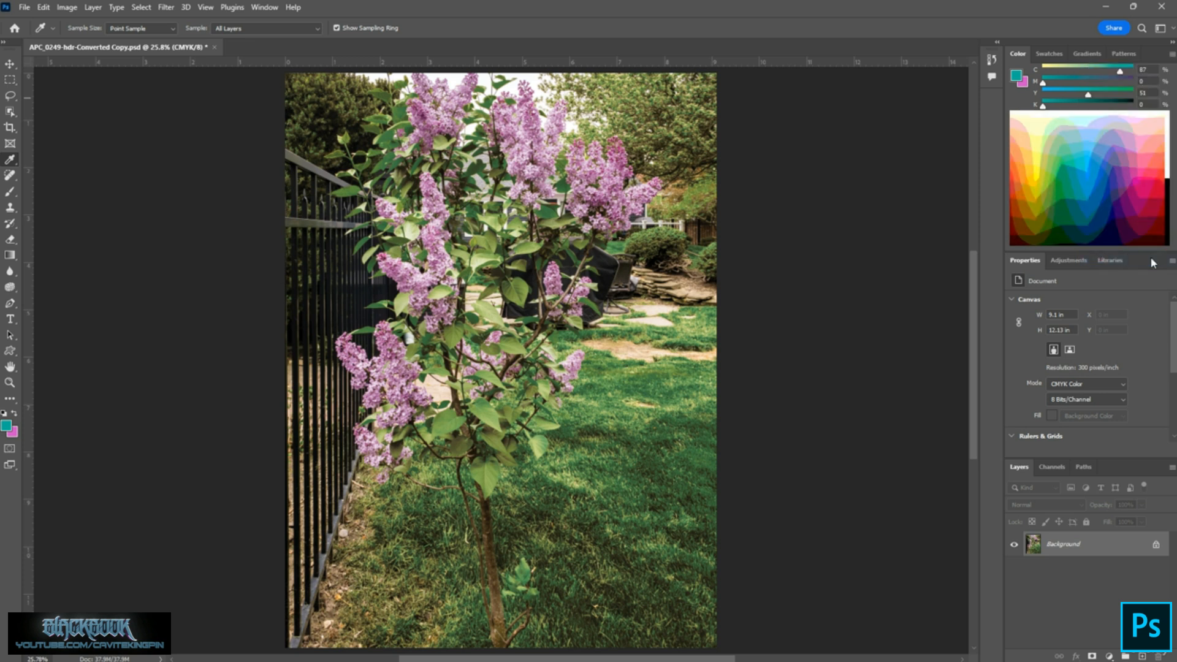
pyautogui.click(1171, 54)
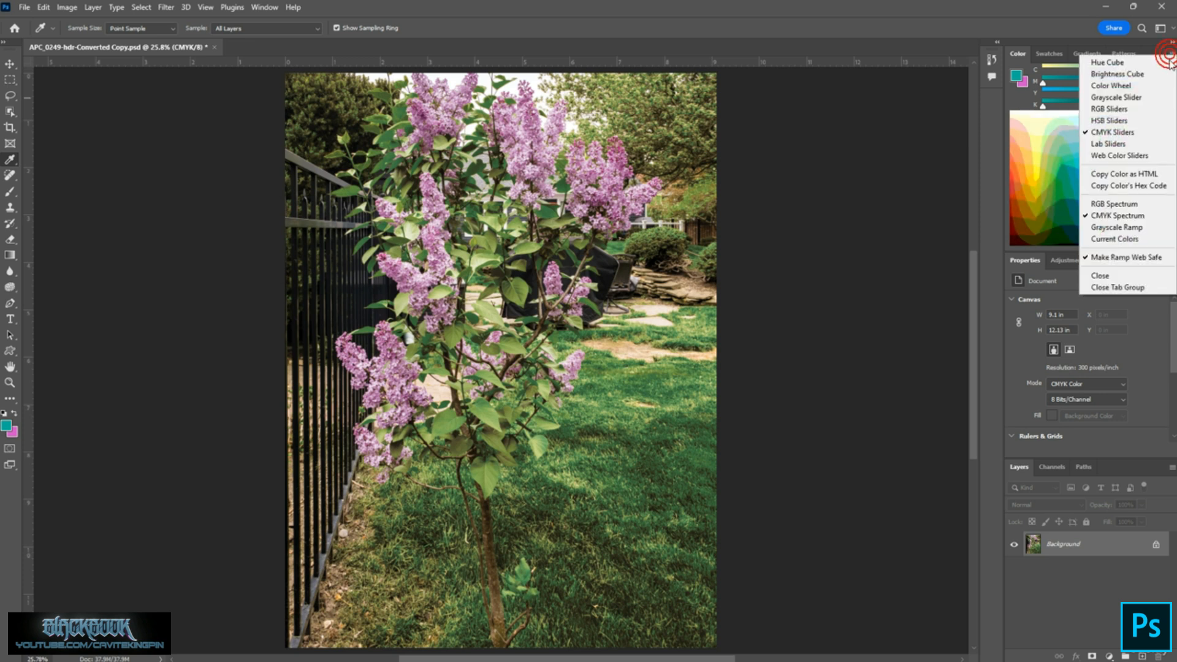
pyautogui.click(1143, 204)
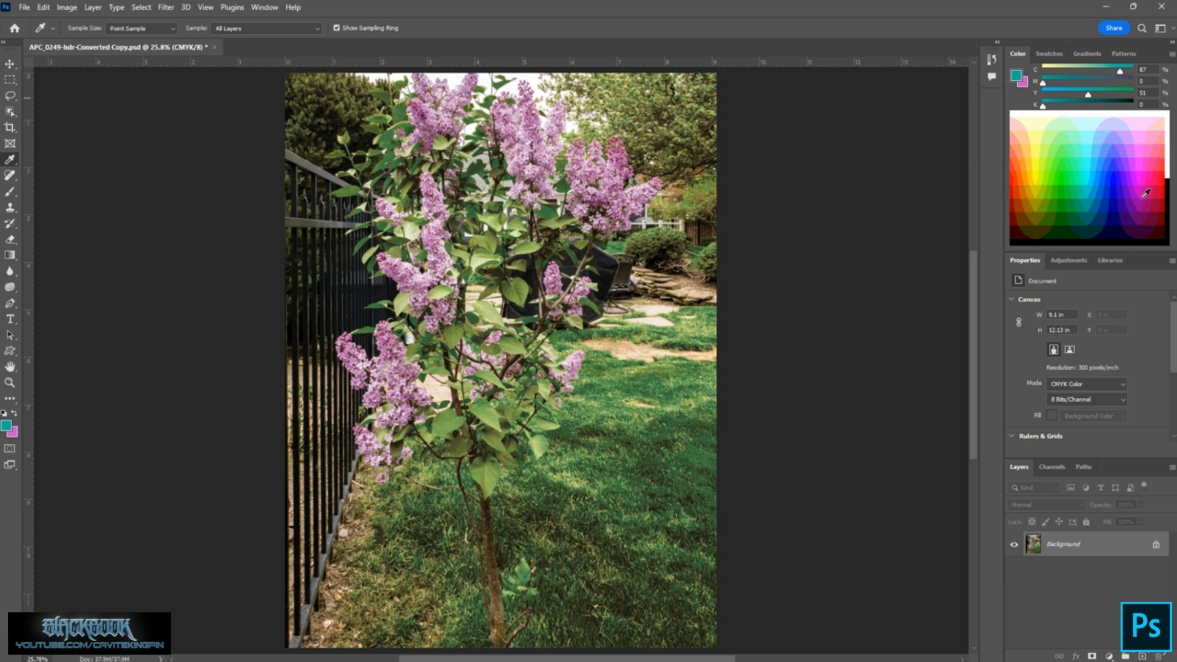
pyautogui.click(1171, 54)
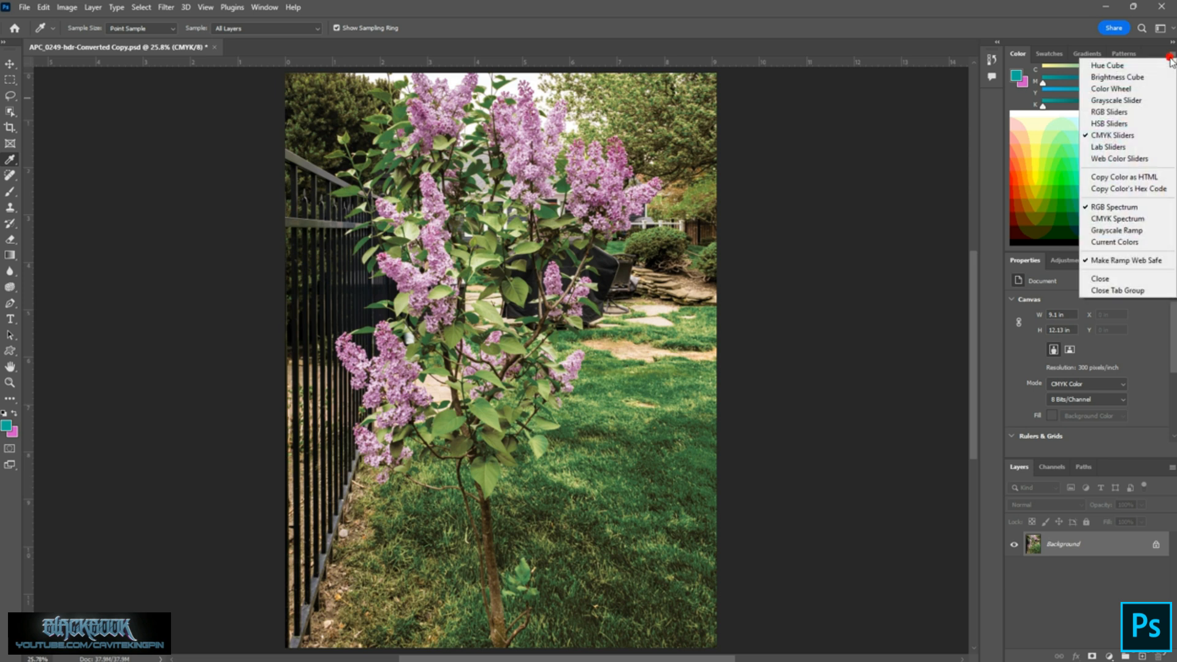
pyautogui.click(1135, 262)
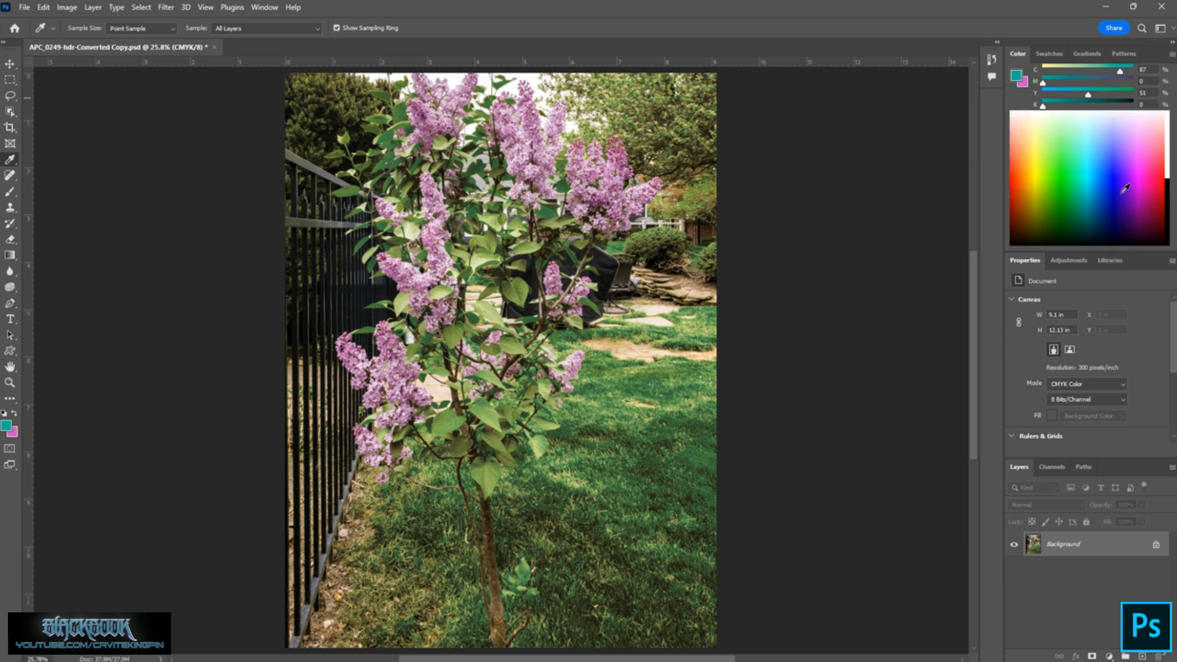
# Sample a light cyan from the RGB spectrum and replace it with the closest in-gamut color.
pyautogui.click(1101, 170)
pyautogui.moveTo(1102, 170); pyautogui.dragTo(1090, 144)
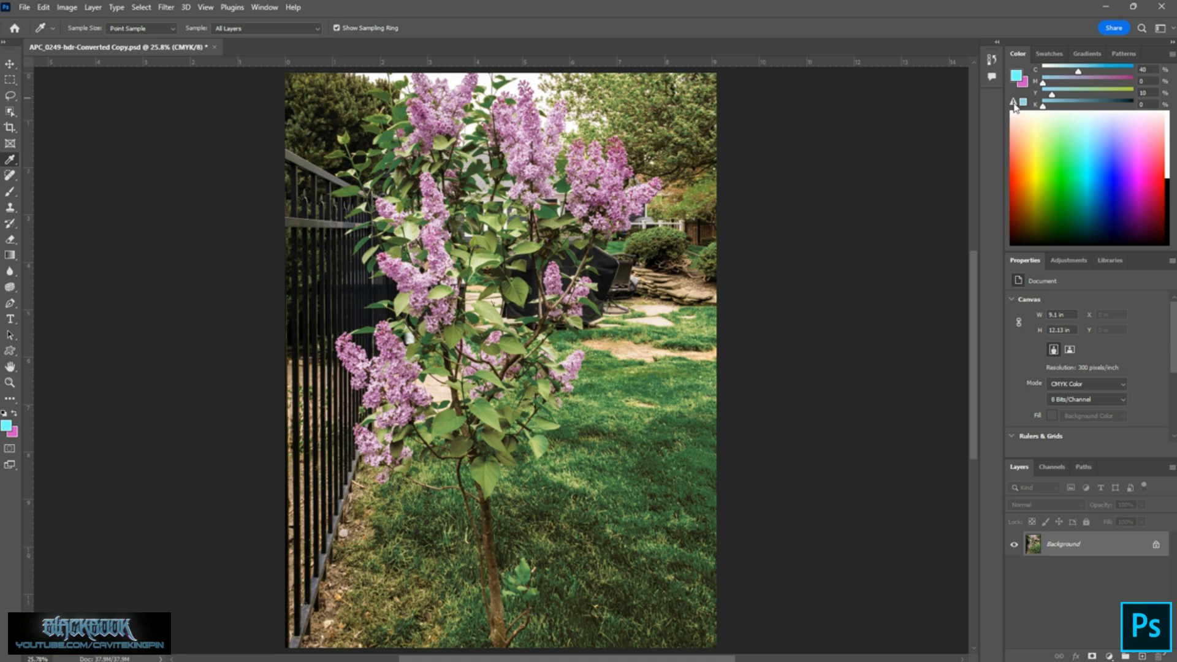
pyautogui.moveTo(1014, 108)
pyautogui.click(1014, 103)
# Turn on the Gamut Warning to check the photo, then turn it off again.
pyautogui.click(208, 8)
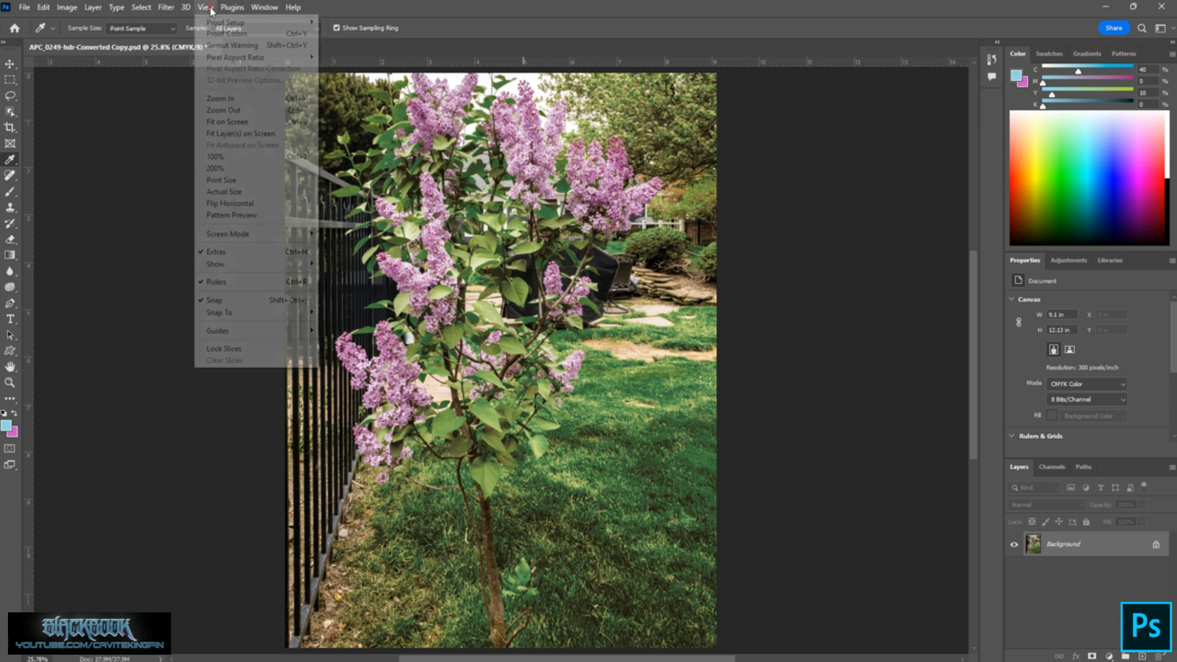
pyautogui.click(245, 44)
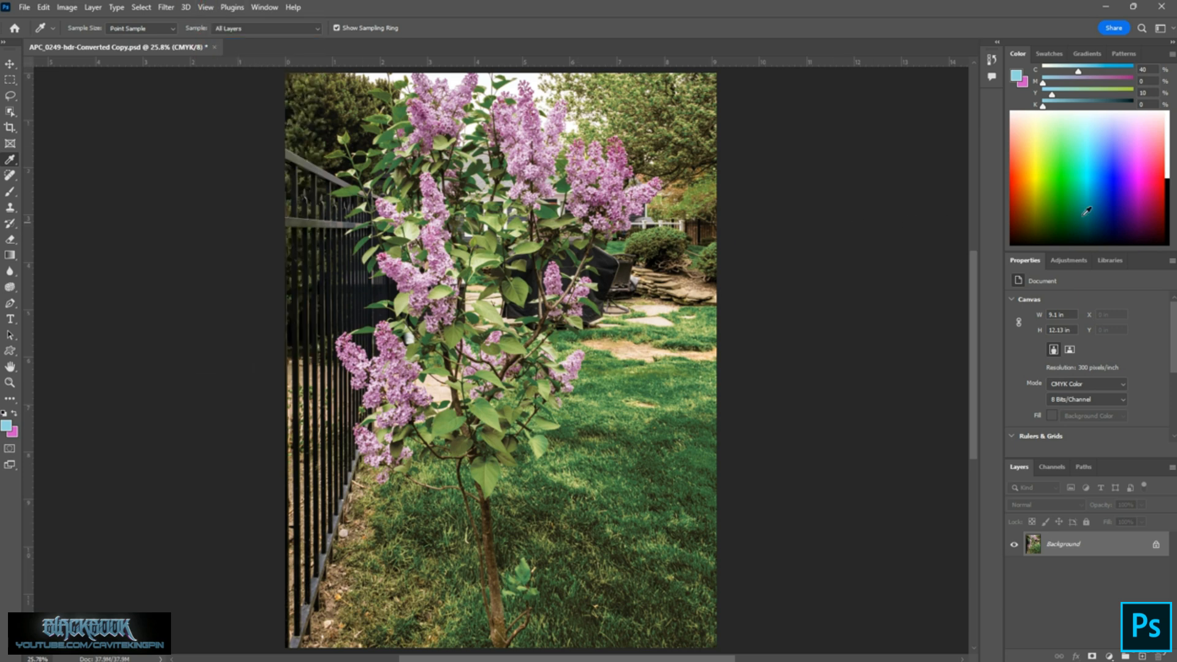
pyautogui.click(206, 8)
pyautogui.click(245, 45)
# Switch the Color panel to Web Color Sliders and convert the foreground color to the closest web-safe color, 99cccc.
pyautogui.click(1170, 56)
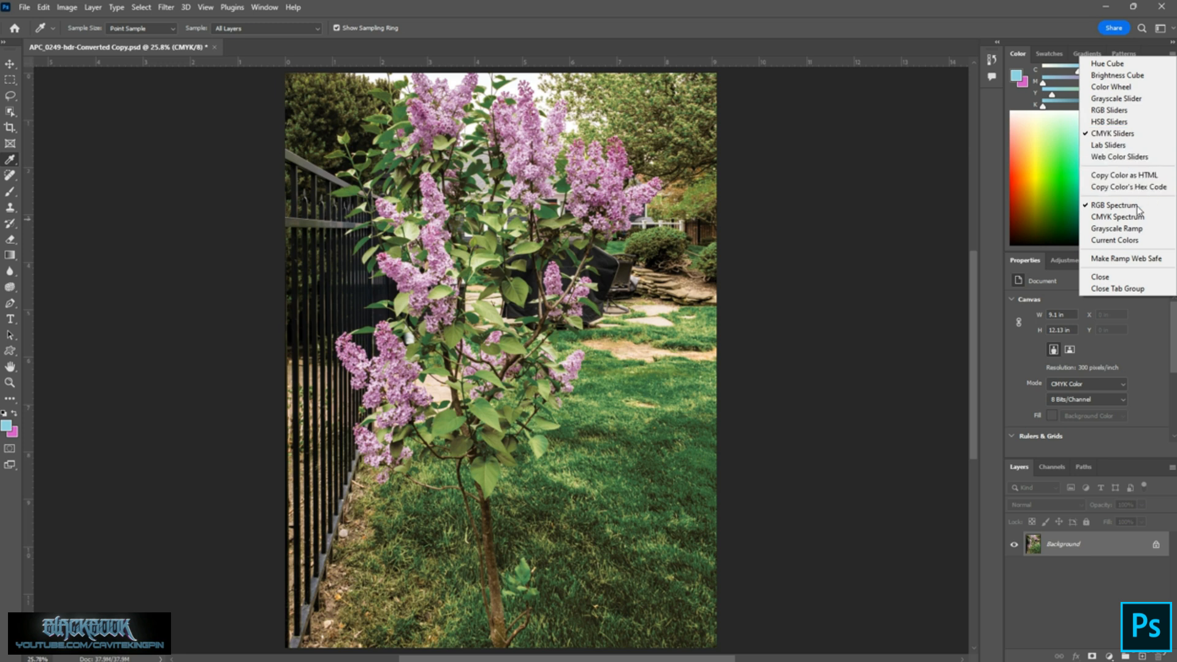
pyautogui.click(1129, 158)
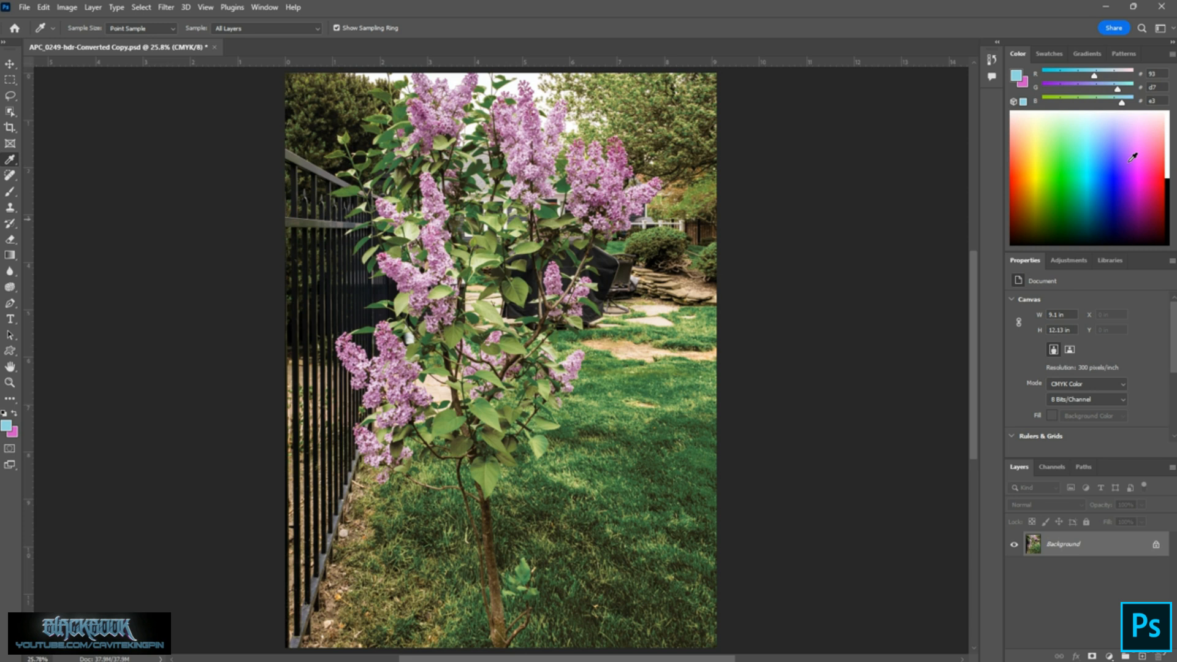
pyautogui.click(1014, 101)
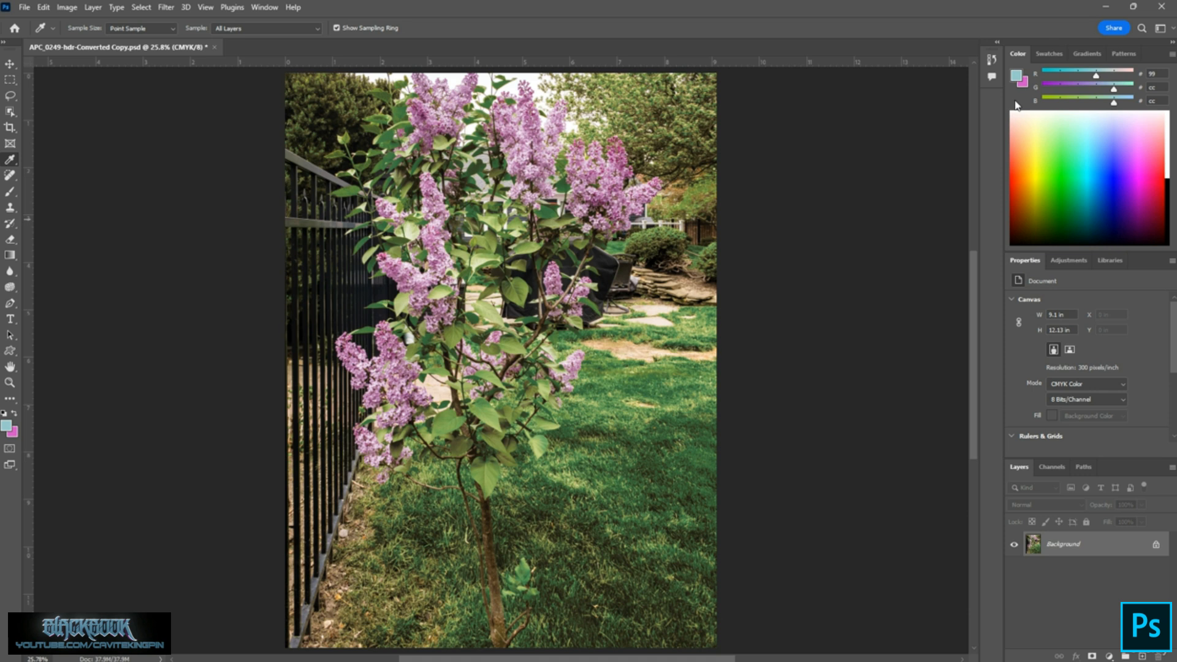
# Copy the foreground color as HTML and paste it into the blank Word document.
pyautogui.click(1170, 57)
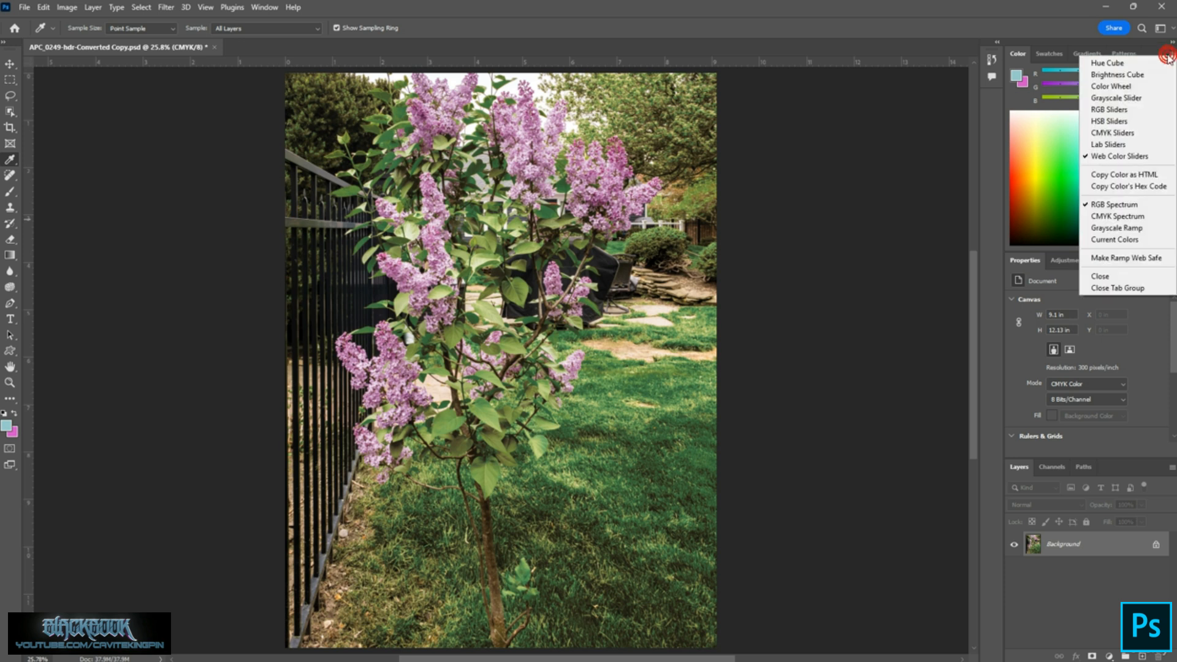
pyautogui.click(1135, 180)
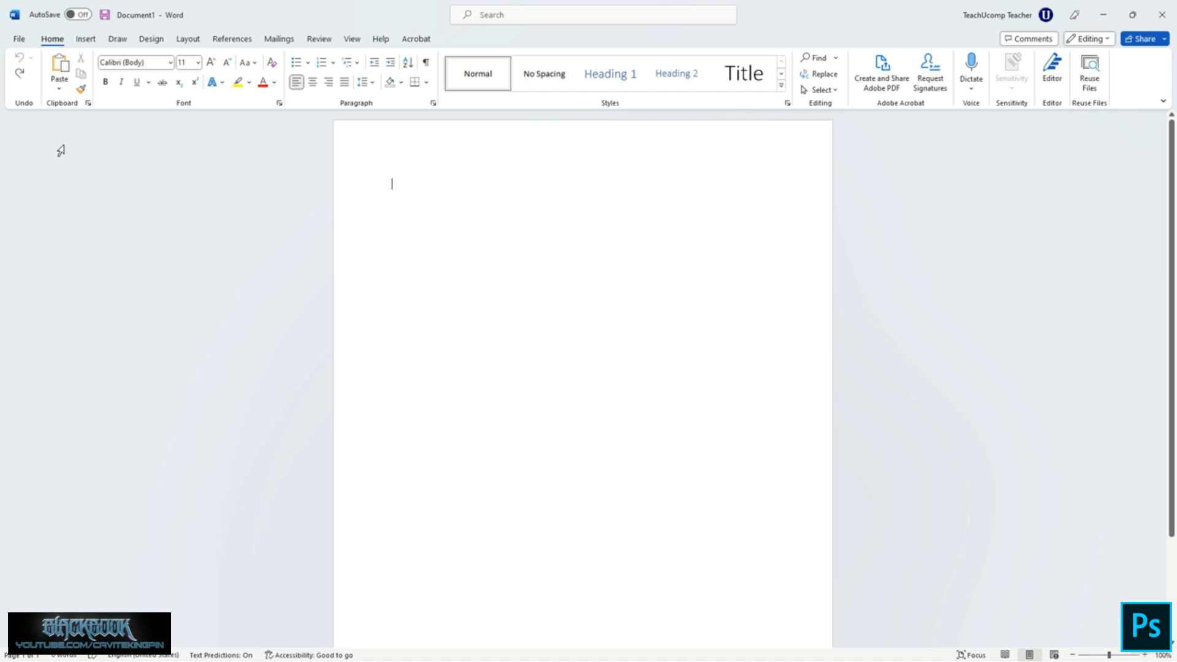
pyautogui.click(59, 66)
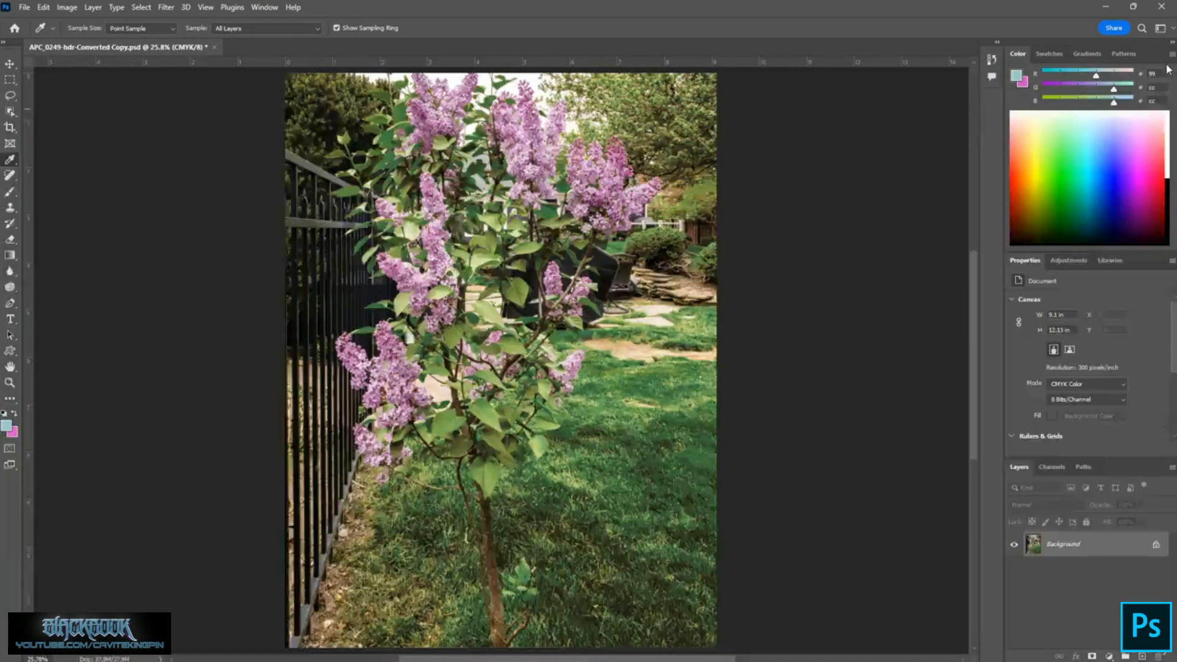
# Copy the foreground color's hex code in Photoshop and paste it on the second line of the Word document.
pyautogui.click(1172, 55)
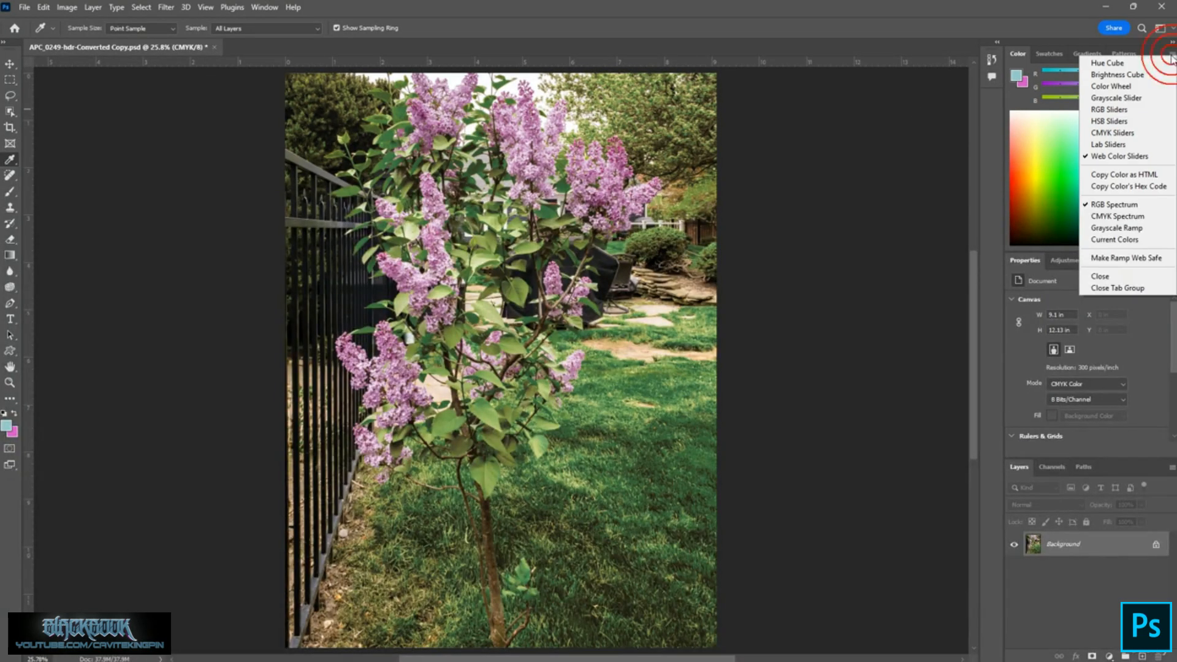
pyautogui.click(1136, 187)
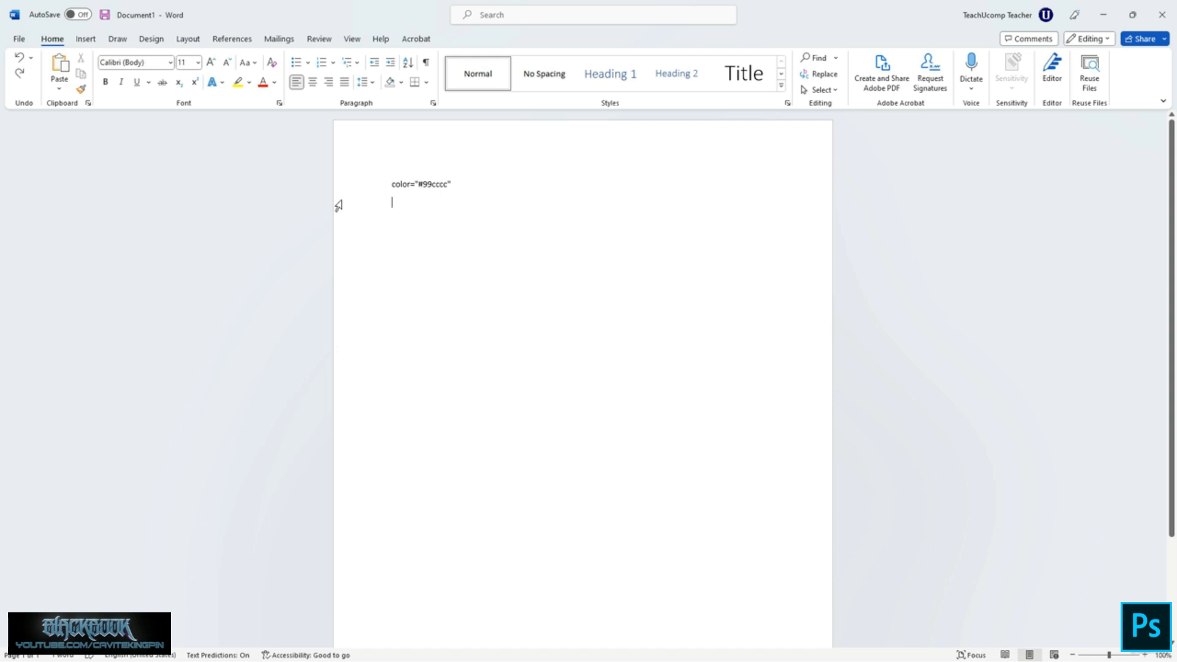
pyautogui.click(61, 65)
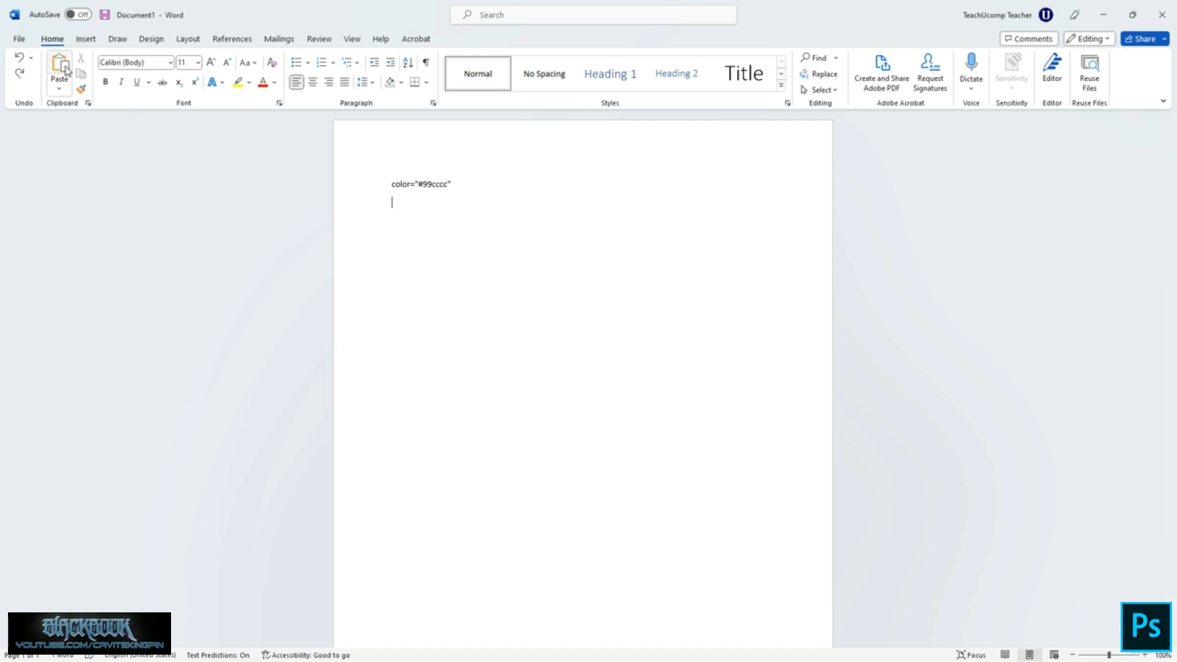